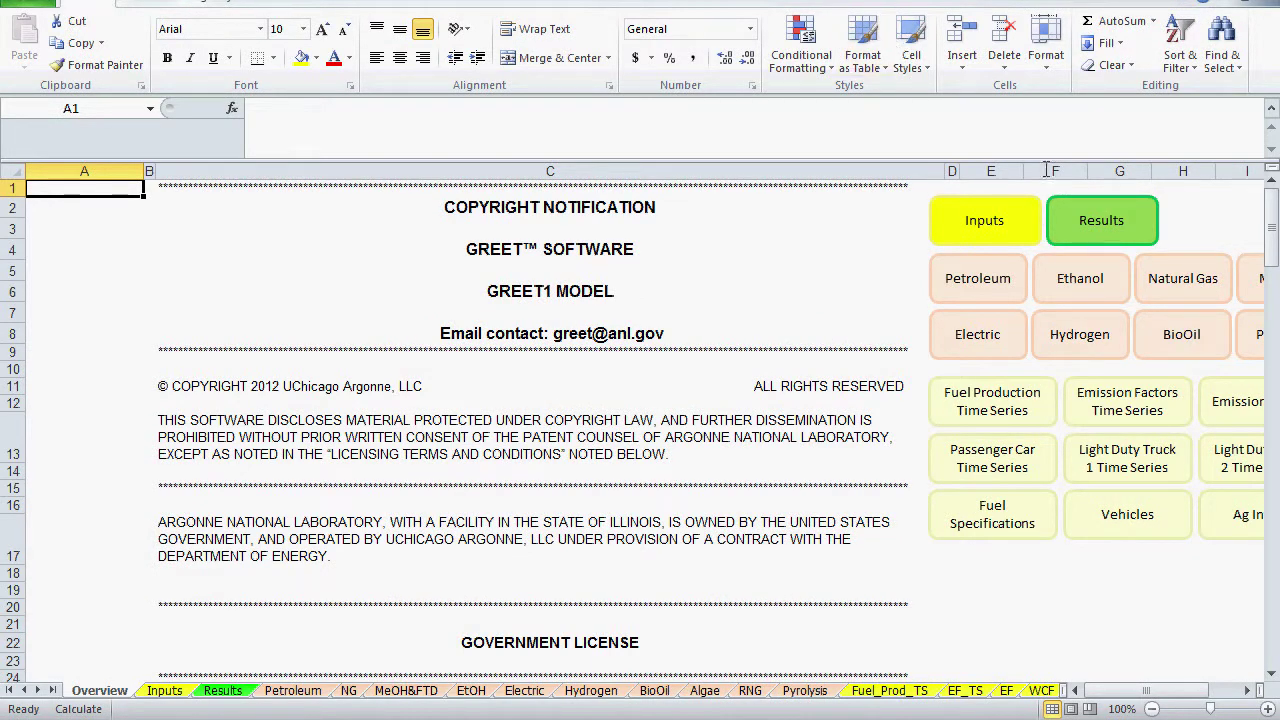
Switch from the Overview to the Results sheet and its well-to-pump energy table.
{"action": "left_click", "coordinate": [1080, 230]}
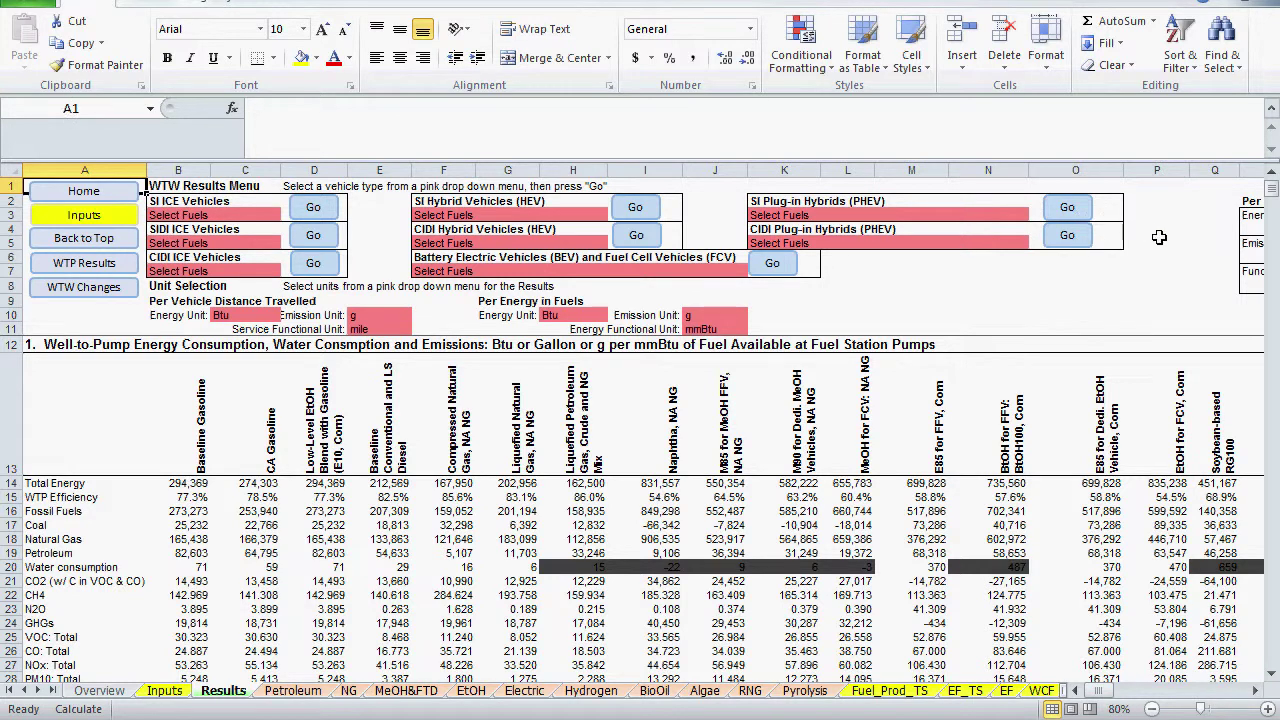
Select B14, the 294,369 Baseline Gasoline Total Energy, with the Formulas tools showing.
{"action": "left_click_drag", "start_coordinate": [1273, 205], "coordinate": [1240, 205]}
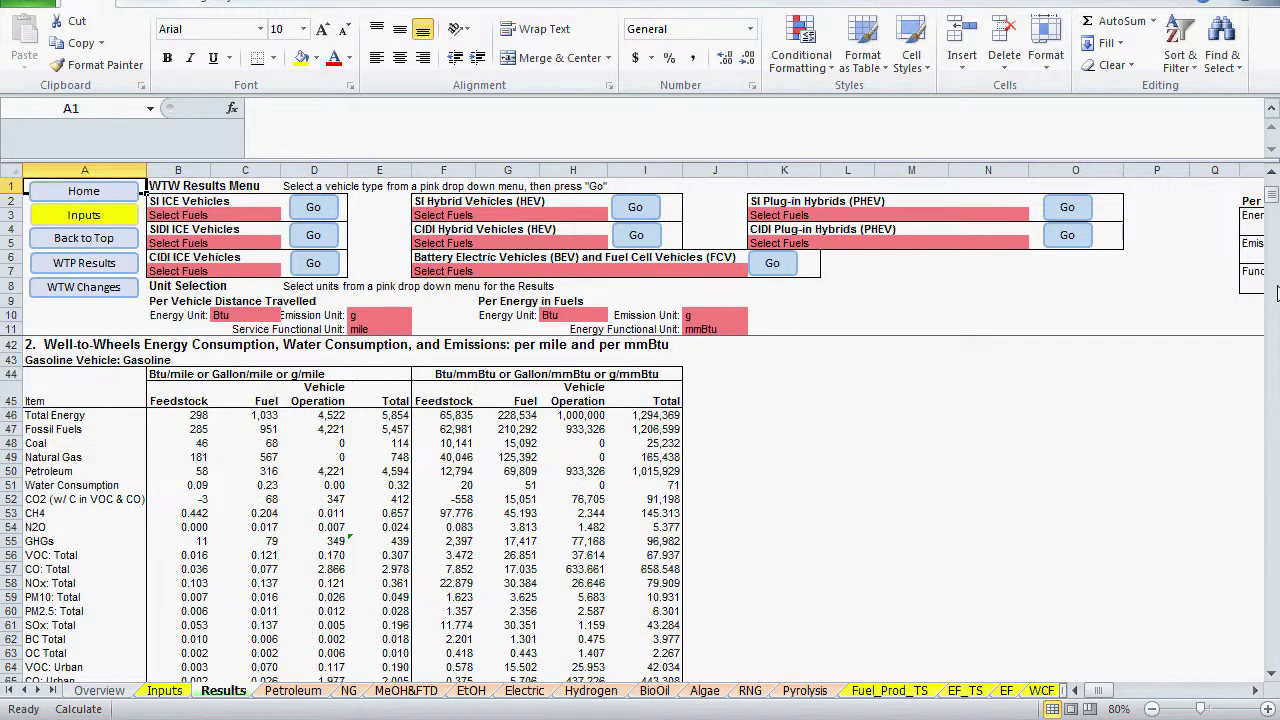
{"action": "left_click_drag", "start_coordinate": [1274, 203], "coordinate": [1274, 187]}
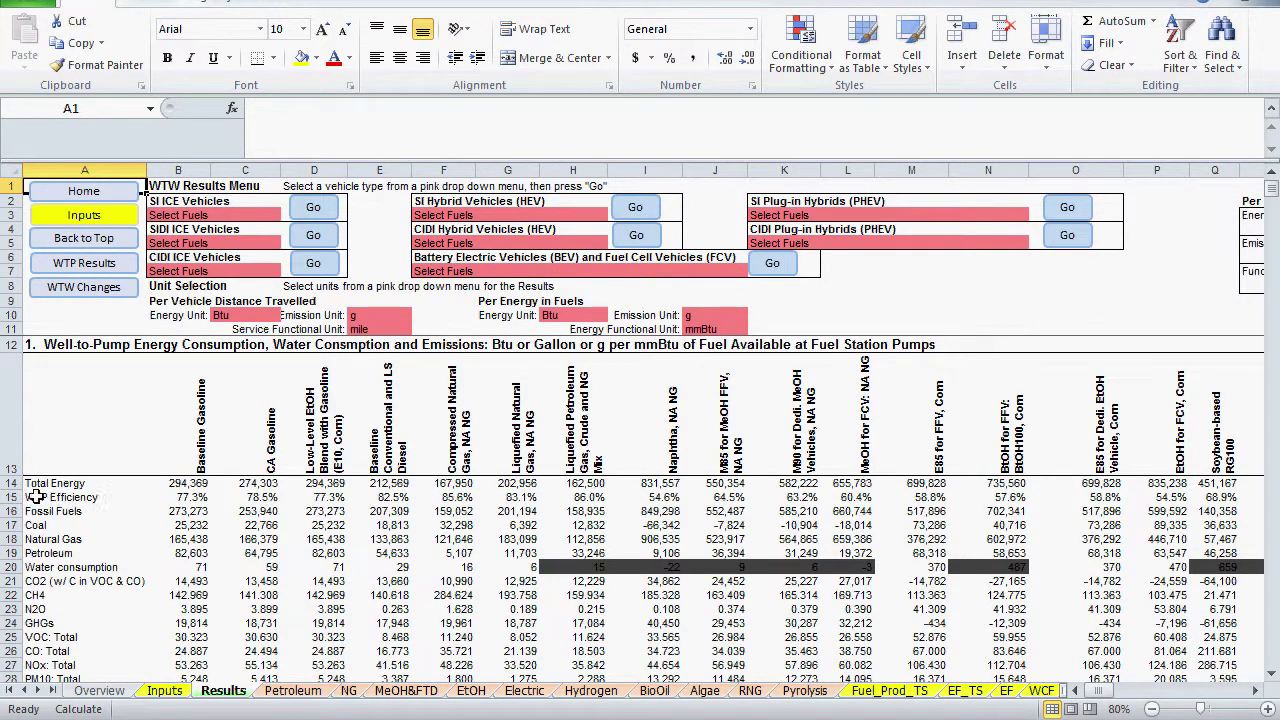
{"action": "left_click", "coordinate": [8, 483]}
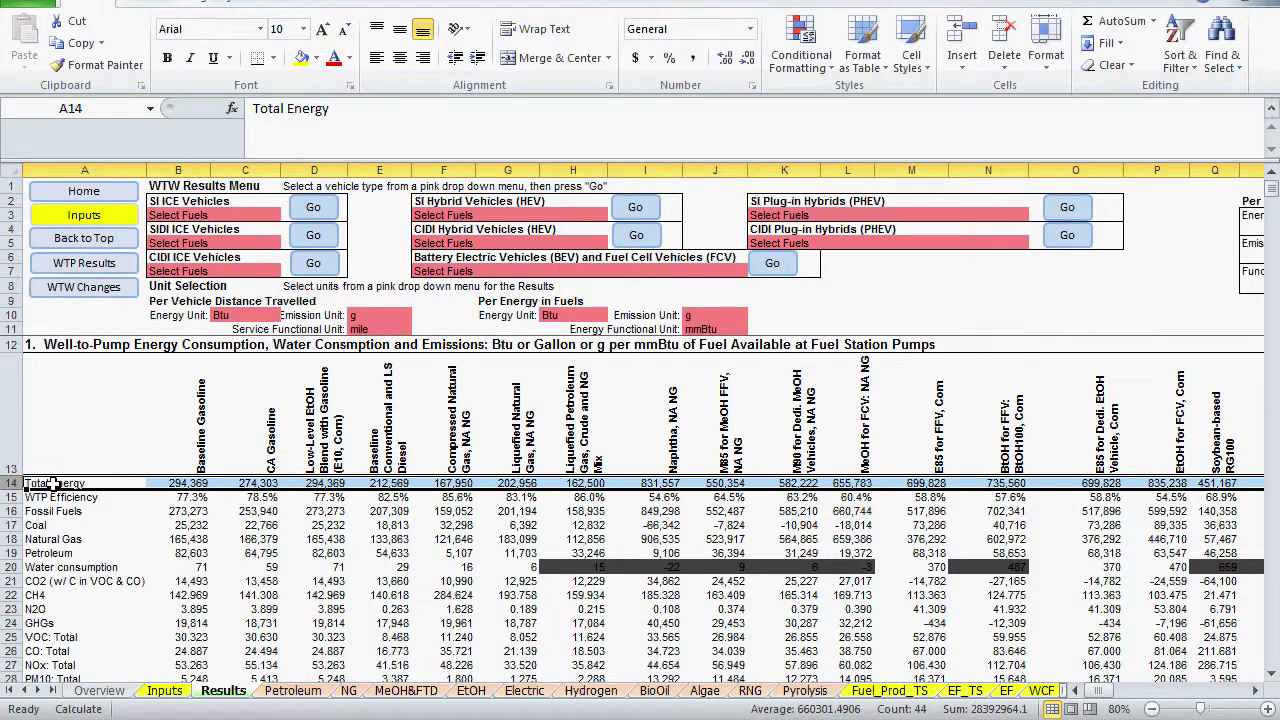
{"action": "left_click", "coordinate": [54, 484]}
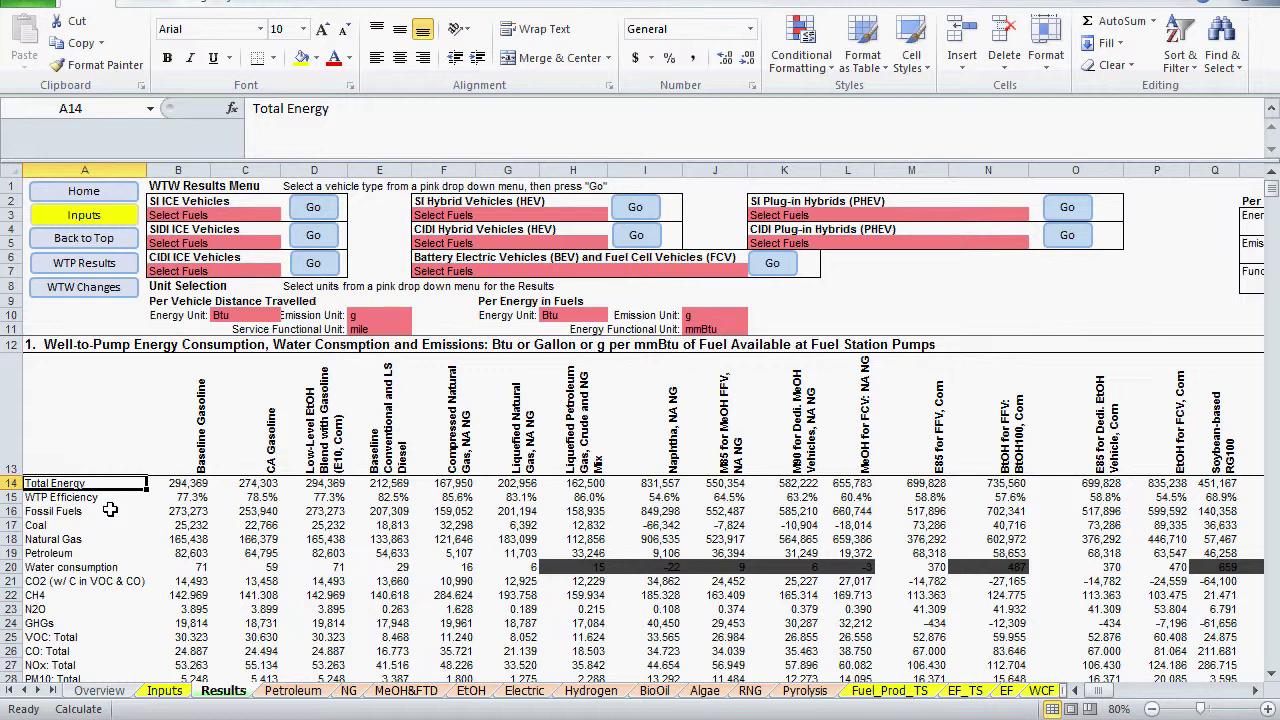
{"action": "left_click", "coordinate": [300, 8]}
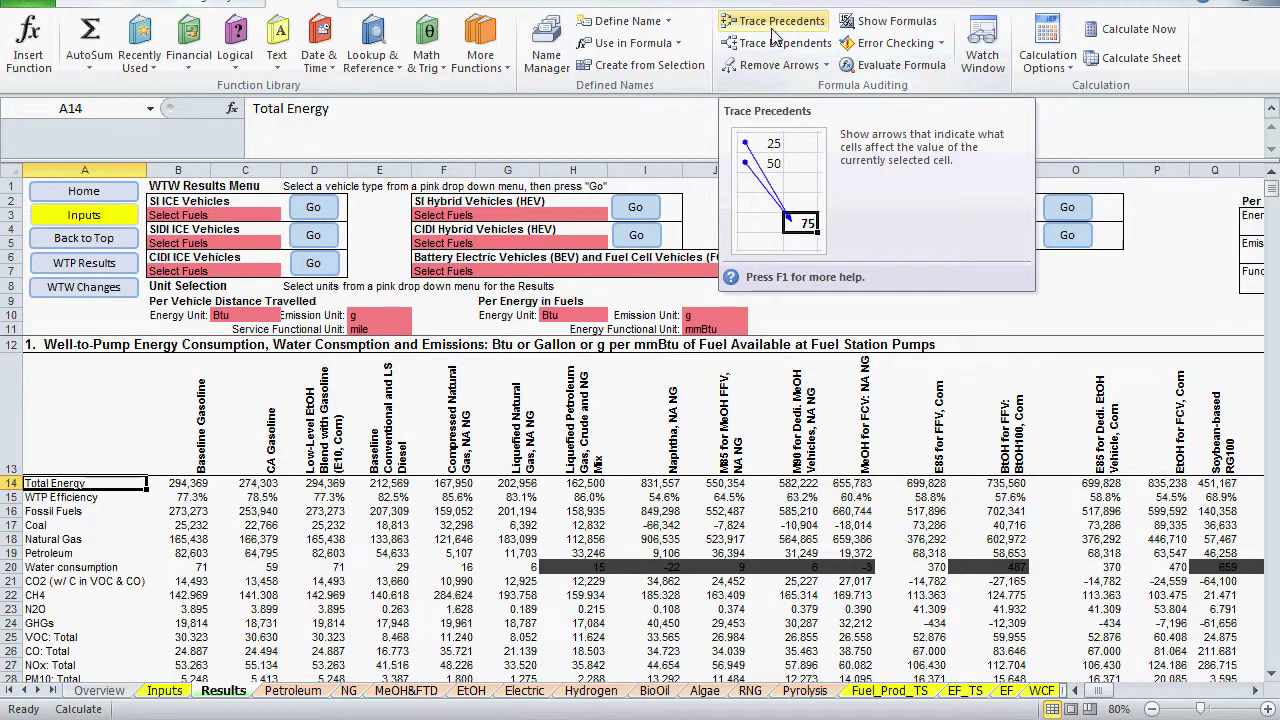
{"action": "left_click", "coordinate": [200, 483]}
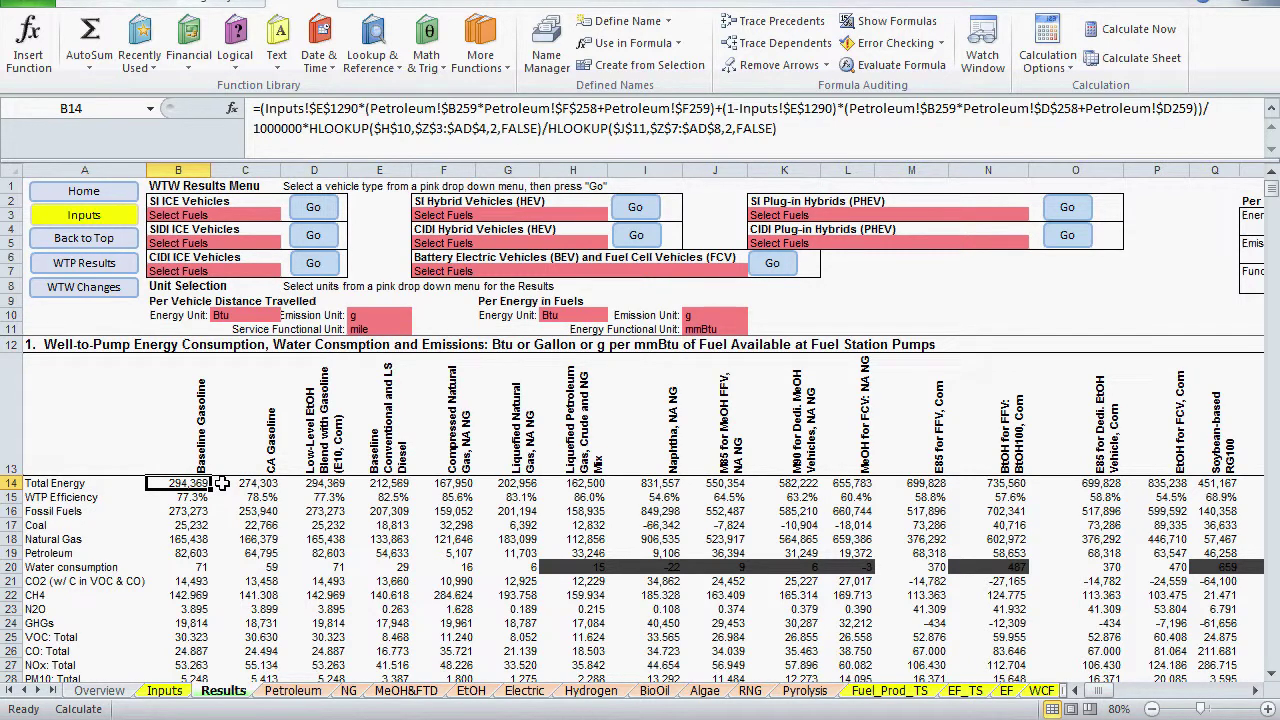
Trace B14's precedents and follow the arrows to the energy unit conversions and back.
{"action": "left_click", "coordinate": [797, 24]}
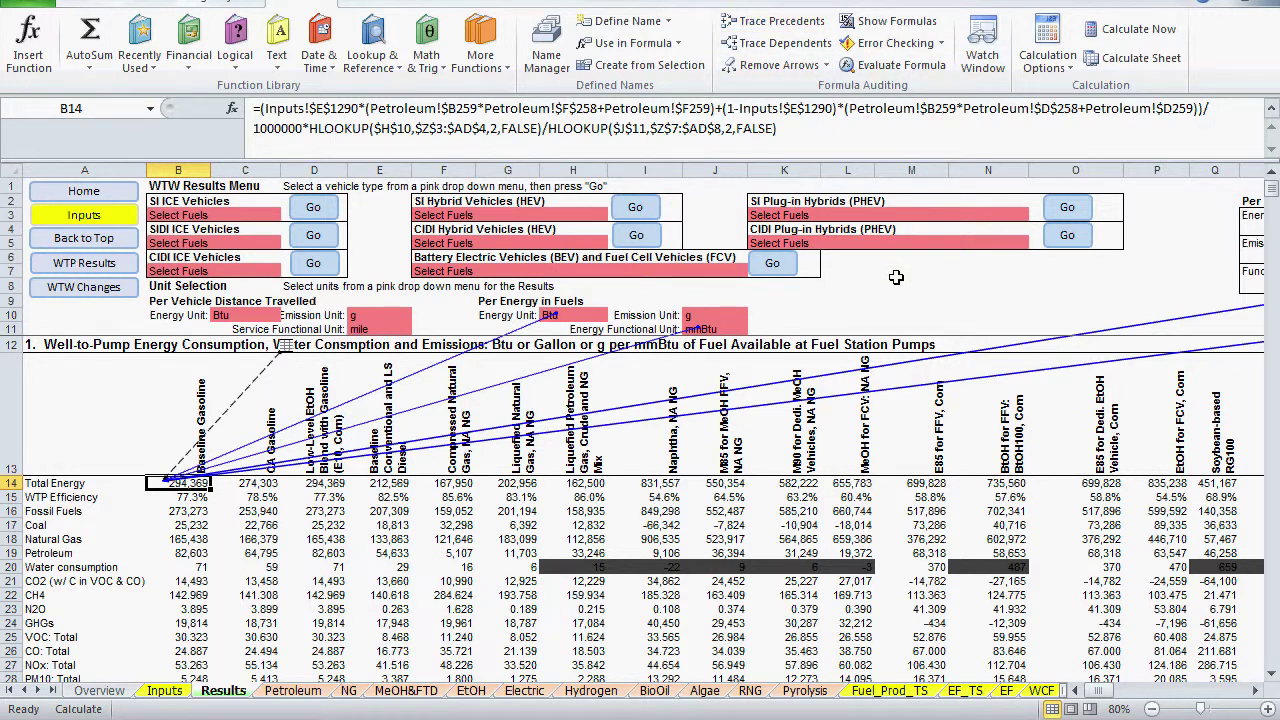
{"action": "double_click", "coordinate": [907, 367]}
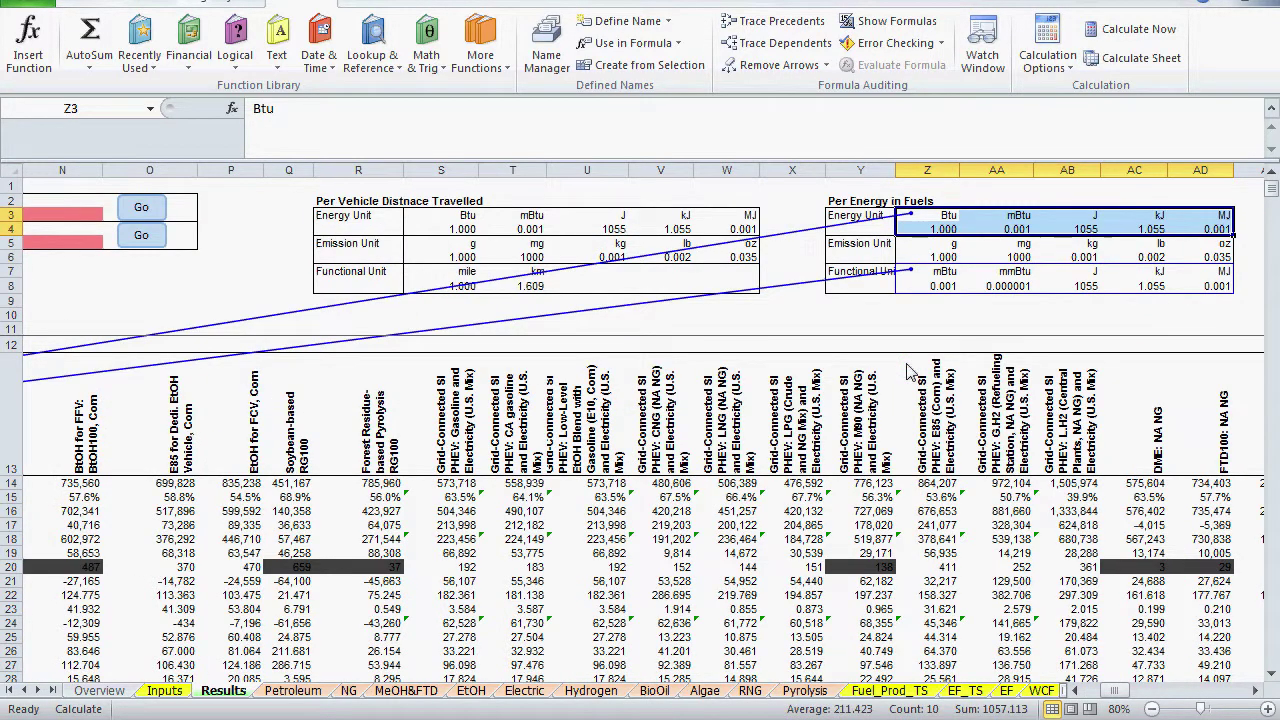
{"action": "double_click", "coordinate": [548, 323]}
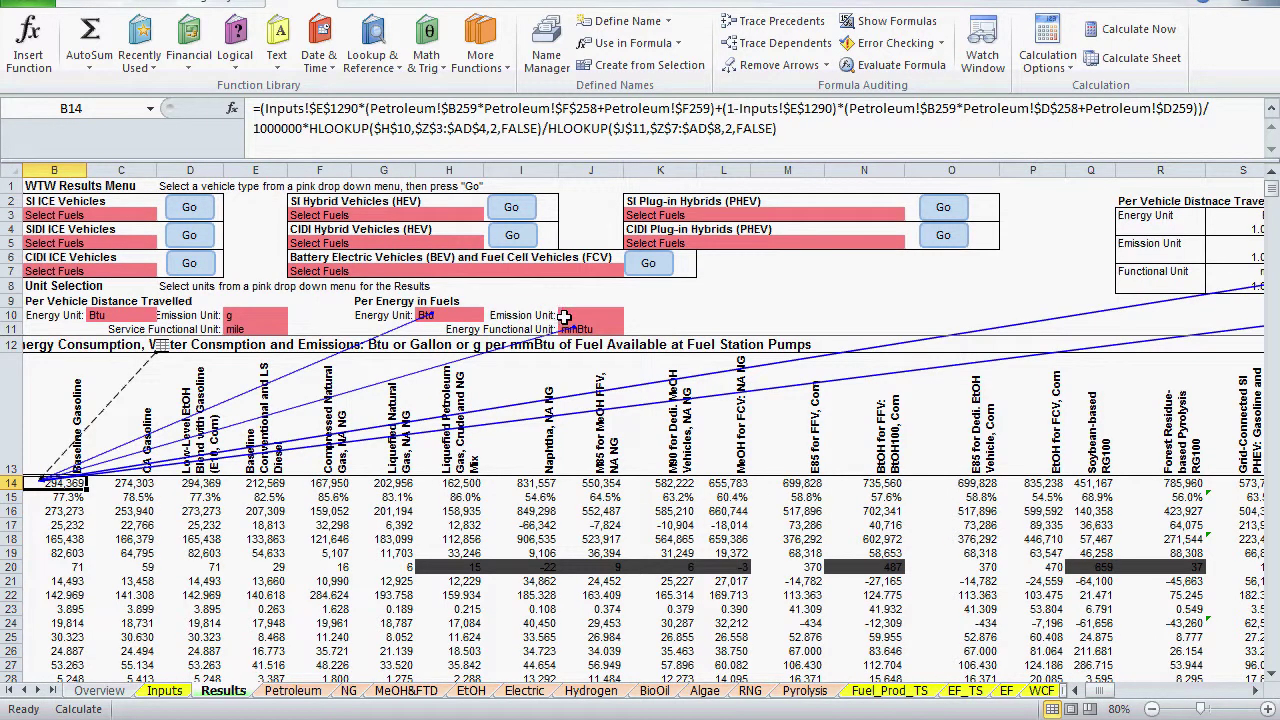
{"action": "double_click", "coordinate": [131, 391]}
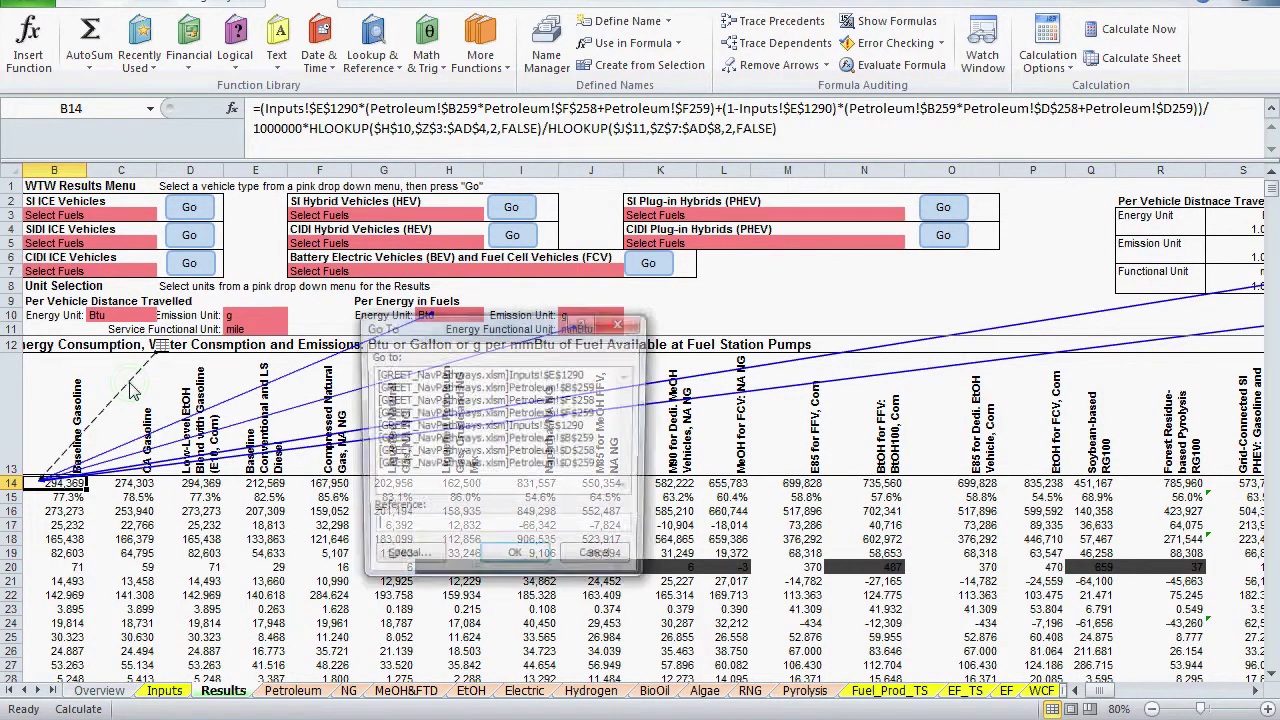
{"action": "left_click", "coordinate": [588, 562]}
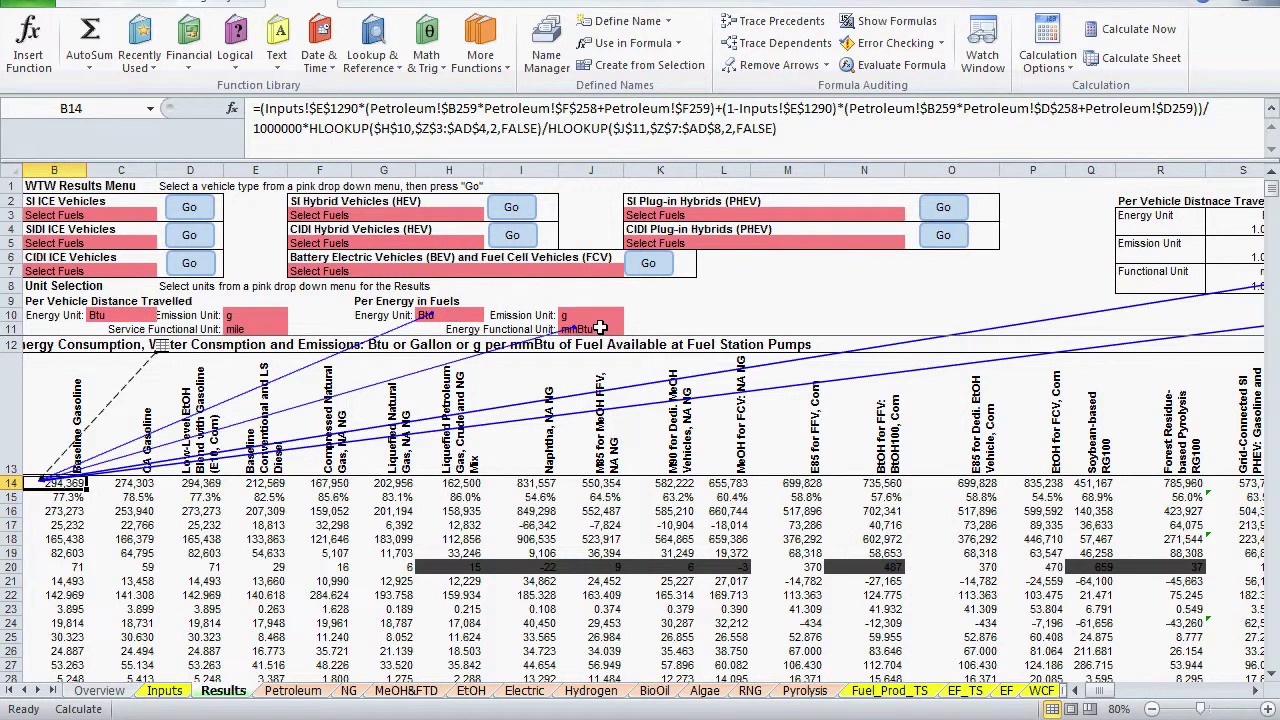
Examine the HLOOKUP in B14's formula, then jump to precedent Inputs!$E$1290.
{"action": "double_click", "coordinate": [329, 127]}
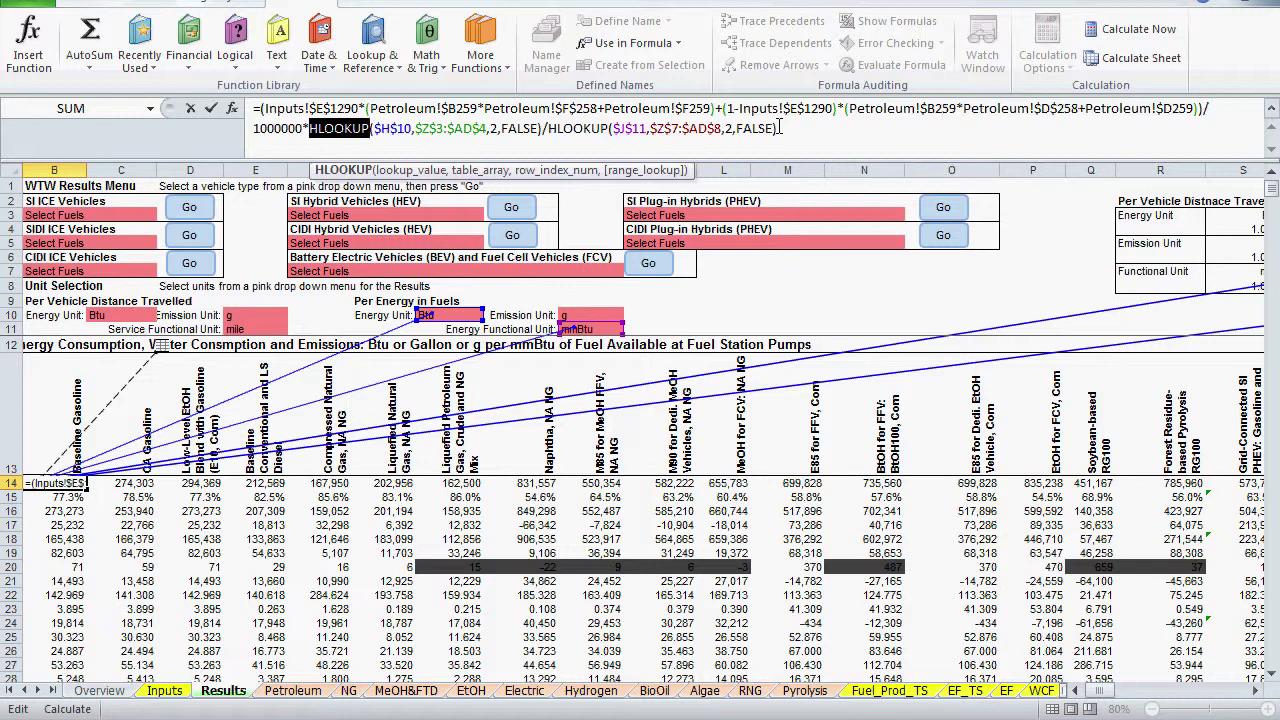
{"action": "key", "text": "Escape"}
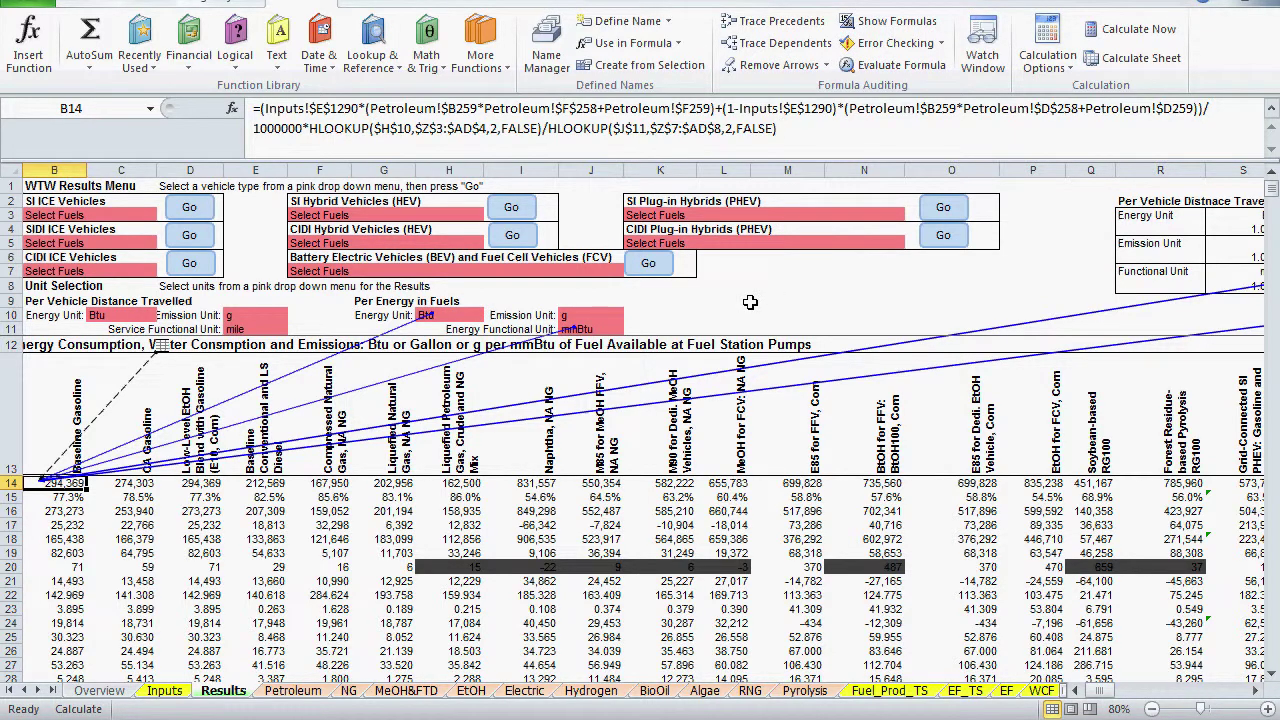
{"action": "double_click", "coordinate": [128, 393]}
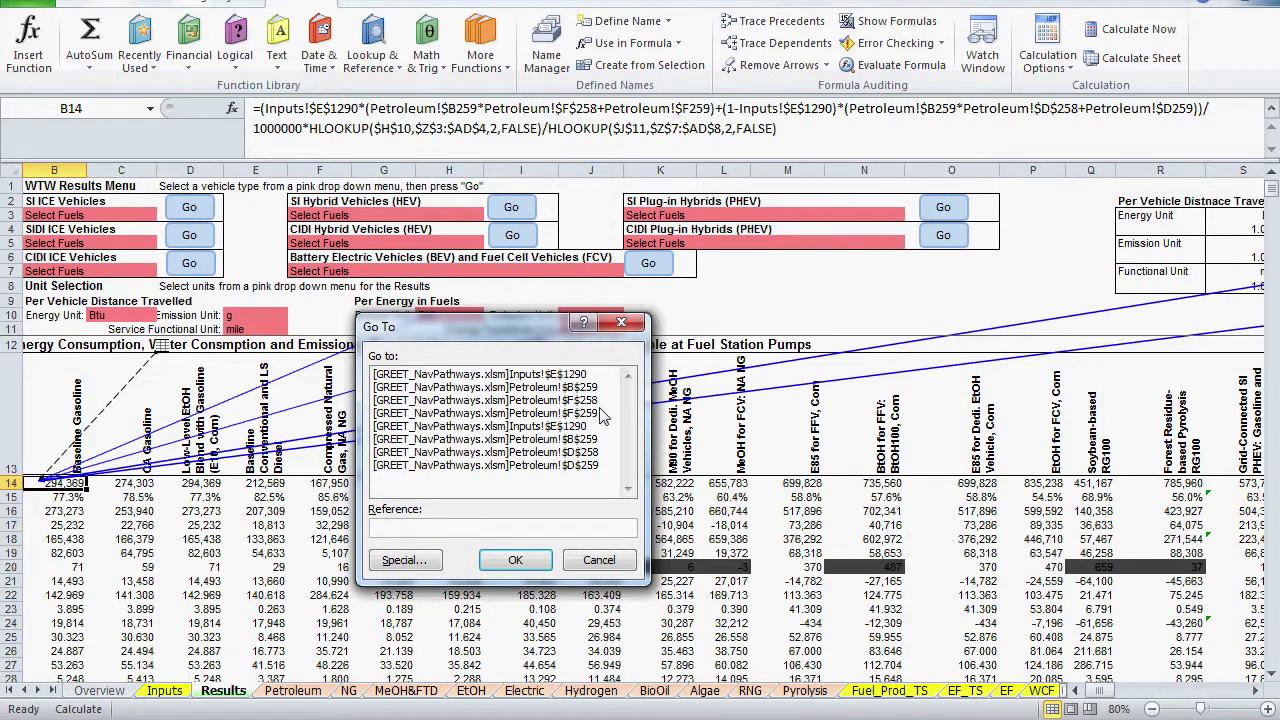
{"action": "double_click", "coordinate": [540, 426]}
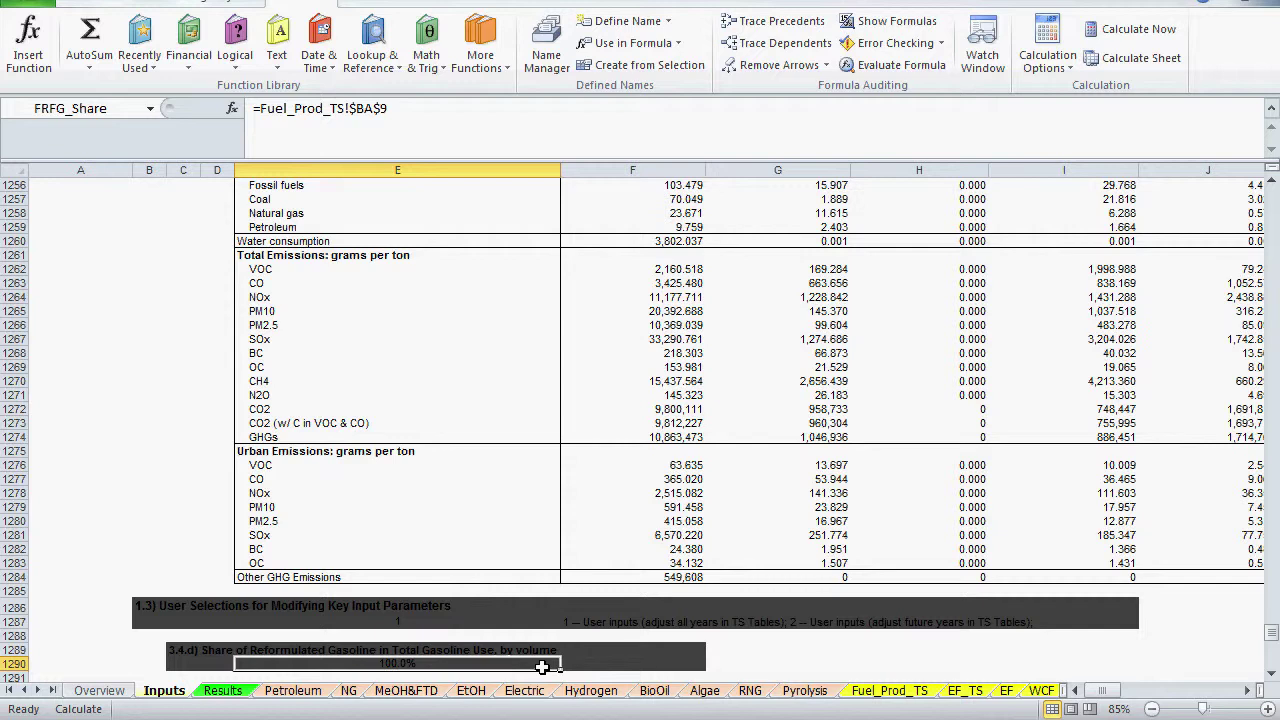
Return from Inputs row 1290 to Results!B14 via the Go To list.
{"action": "key", "text": "F5"}
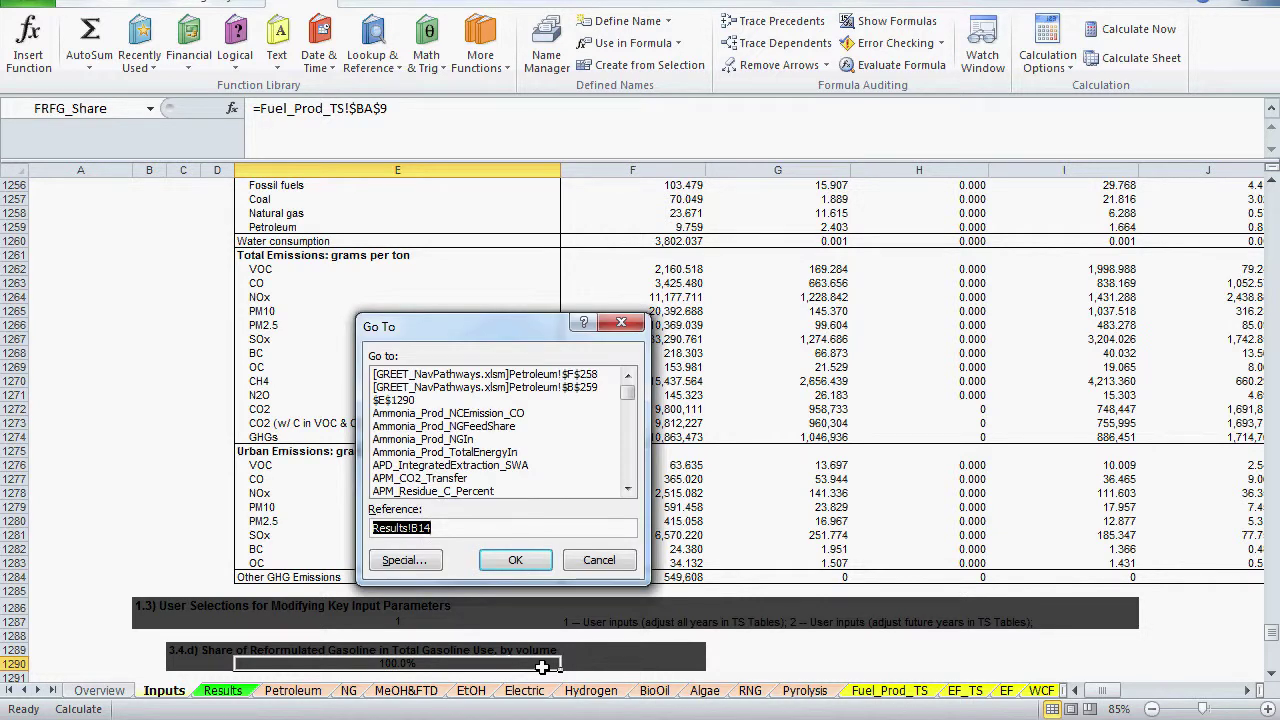
{"action": "key", "text": "Return"}
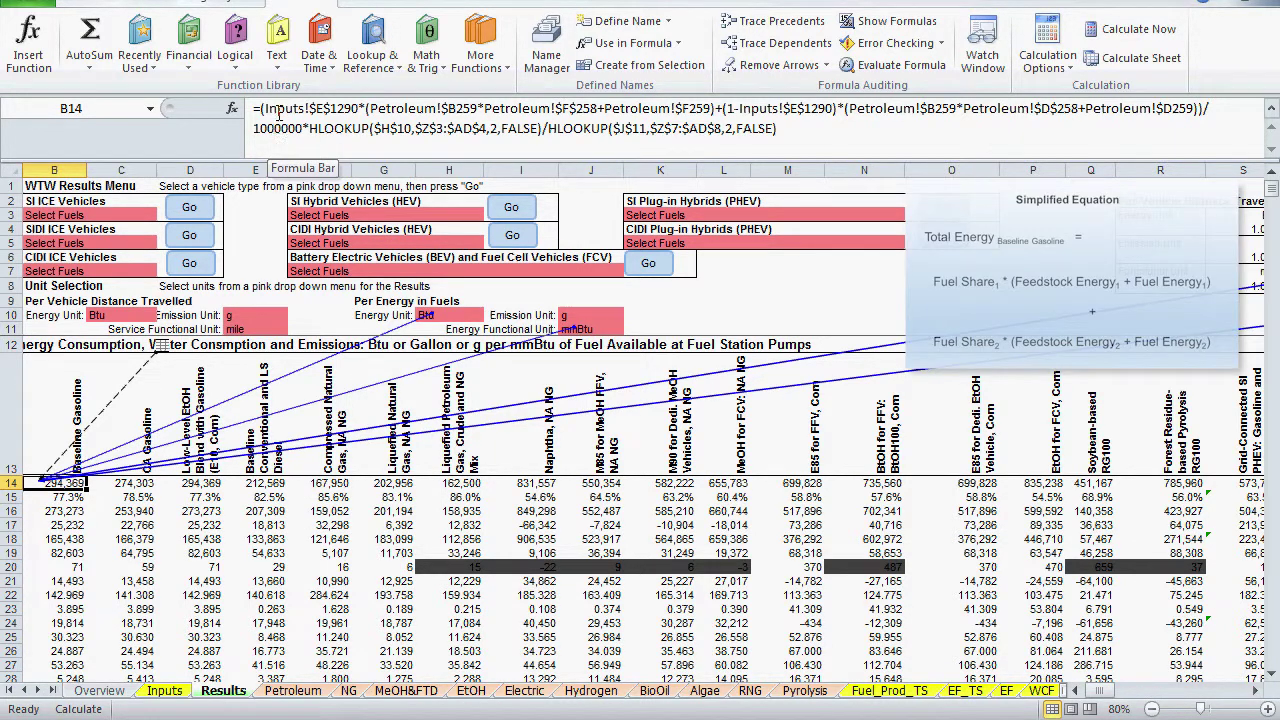
{"action": "double_click", "coordinate": [281, 108]}
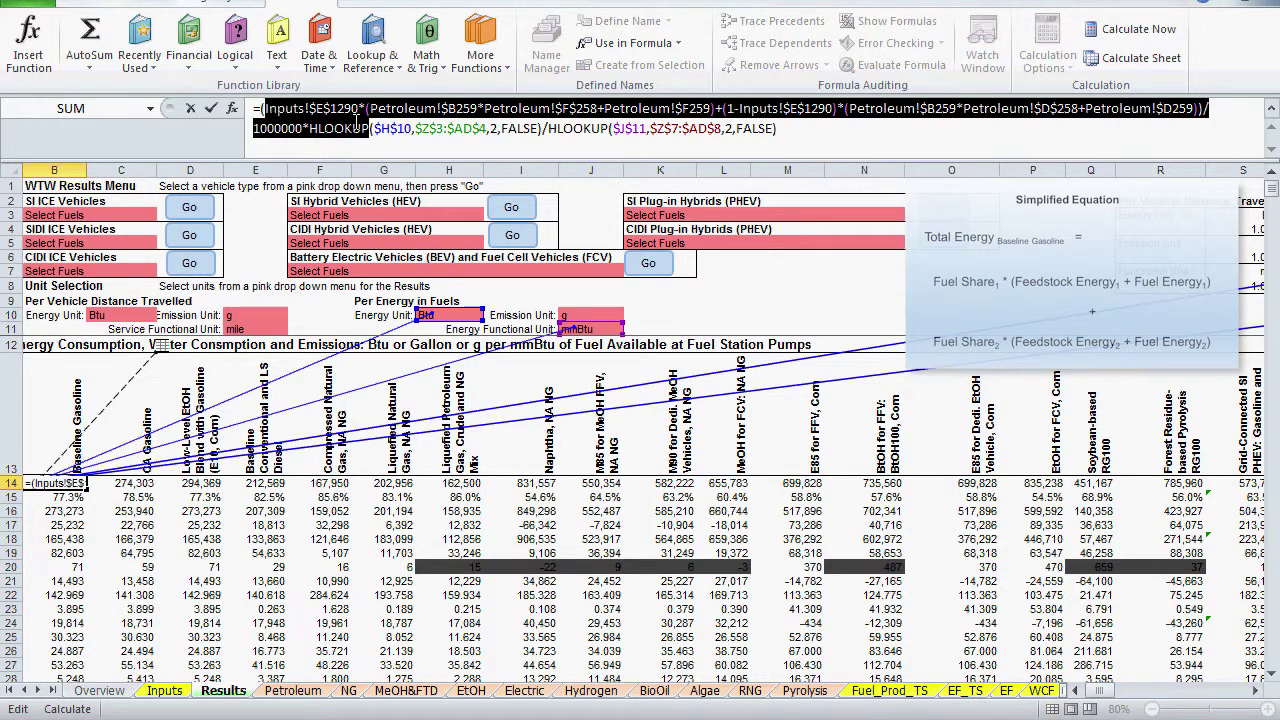
{"action": "left_click_drag", "start_coordinate": [265, 108], "coordinate": [820, 112]}
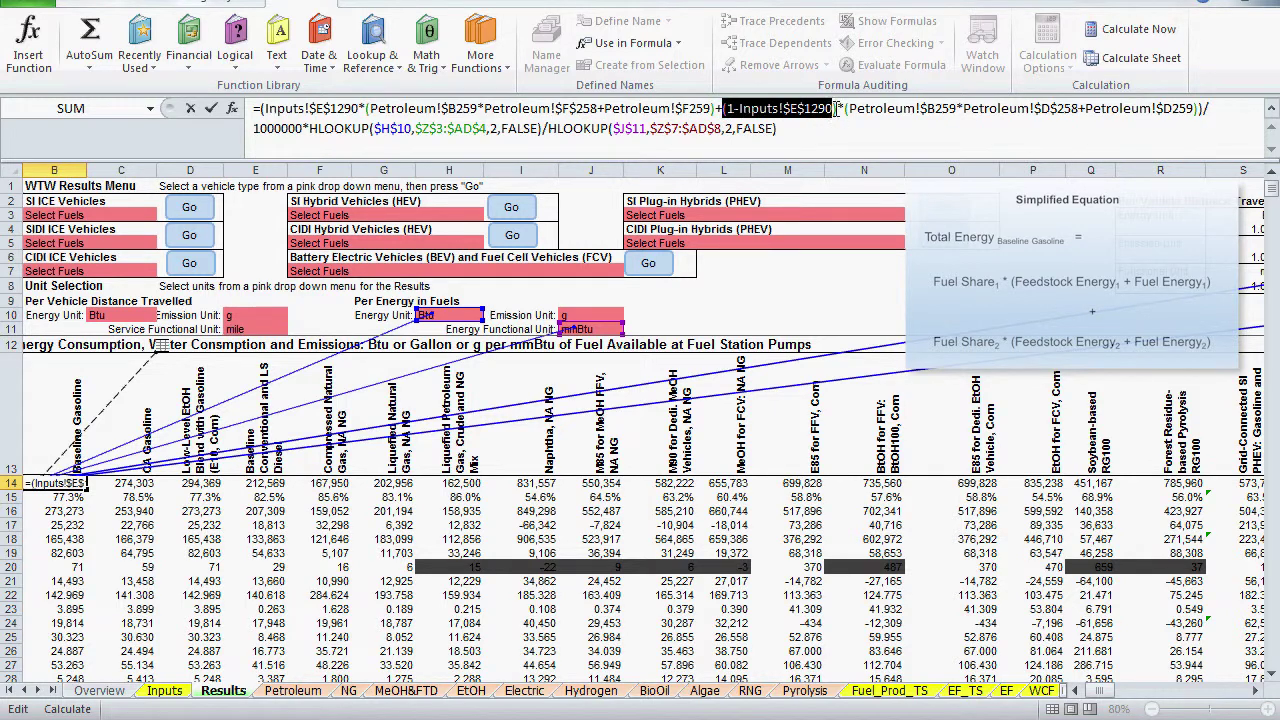
{"action": "left_click_drag", "start_coordinate": [836, 108], "coordinate": [839, 108]}
{"action": "key", "text": "Escape"}
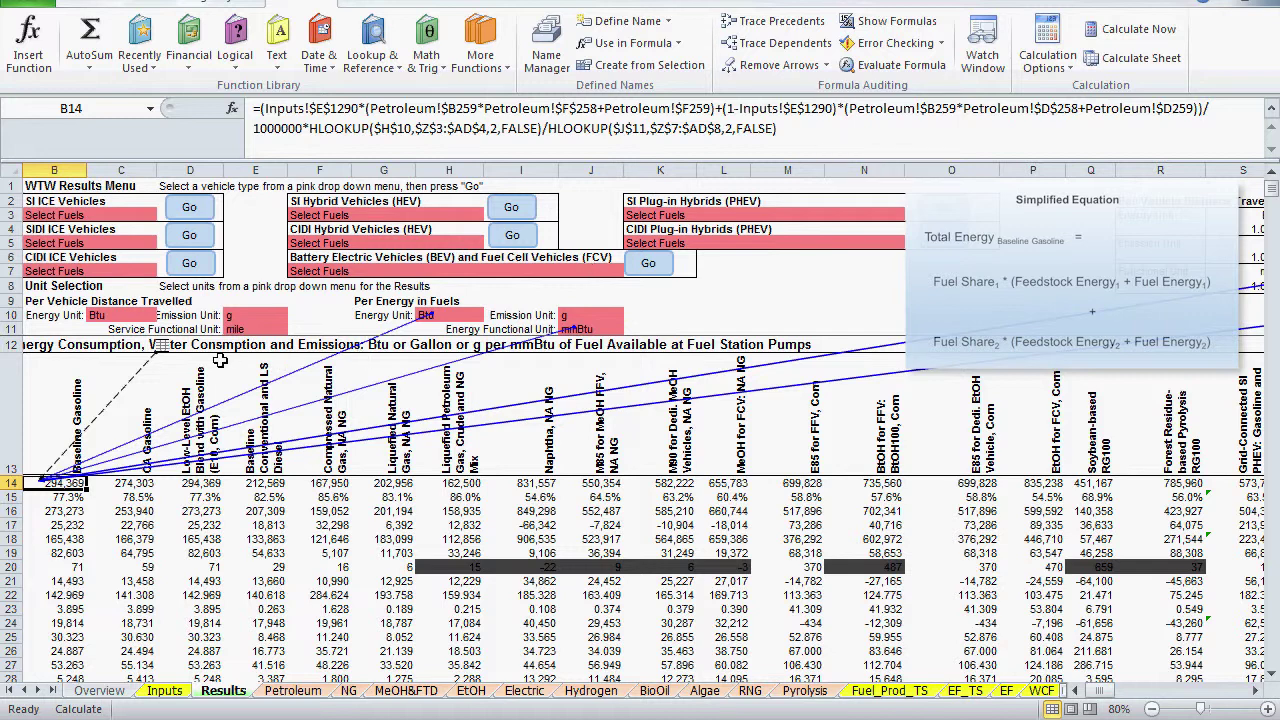
{"action": "double_click", "coordinate": [139, 375]}
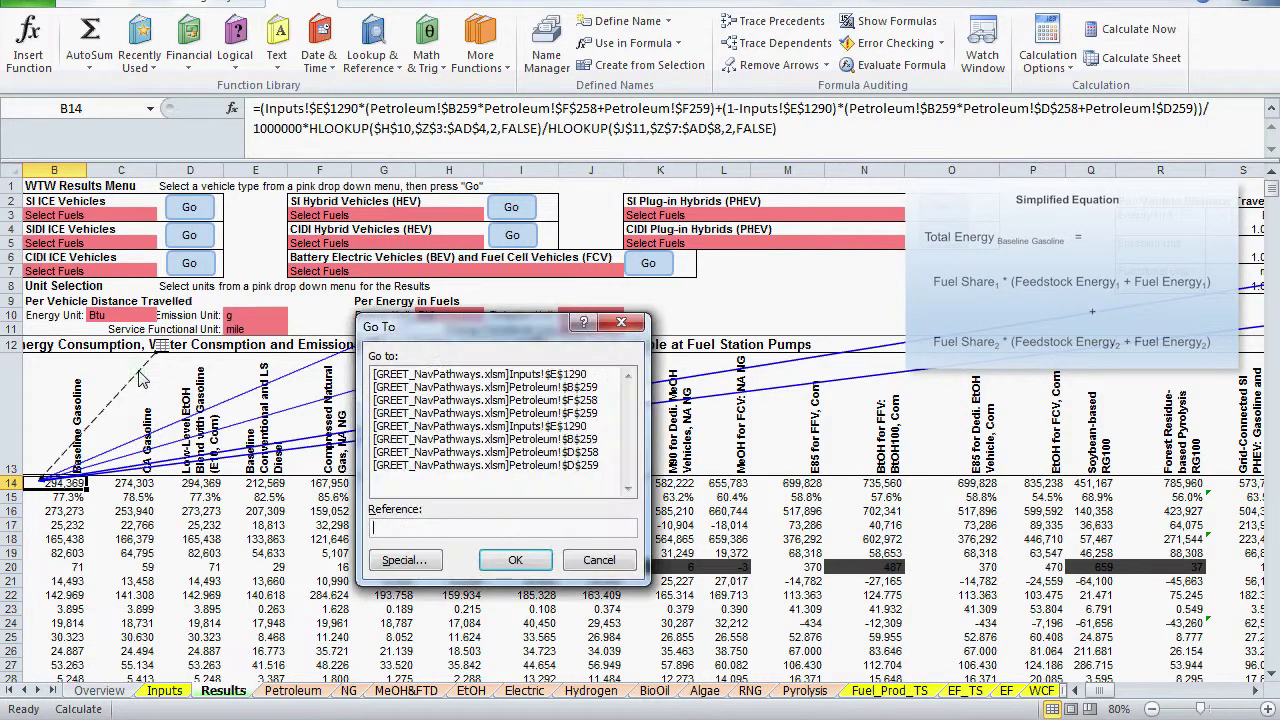
Visit precedents Petroleum!B259 and F259, ending on the 0.806 Gasoline loss factor in F258.
{"action": "double_click", "coordinate": [588, 440]}
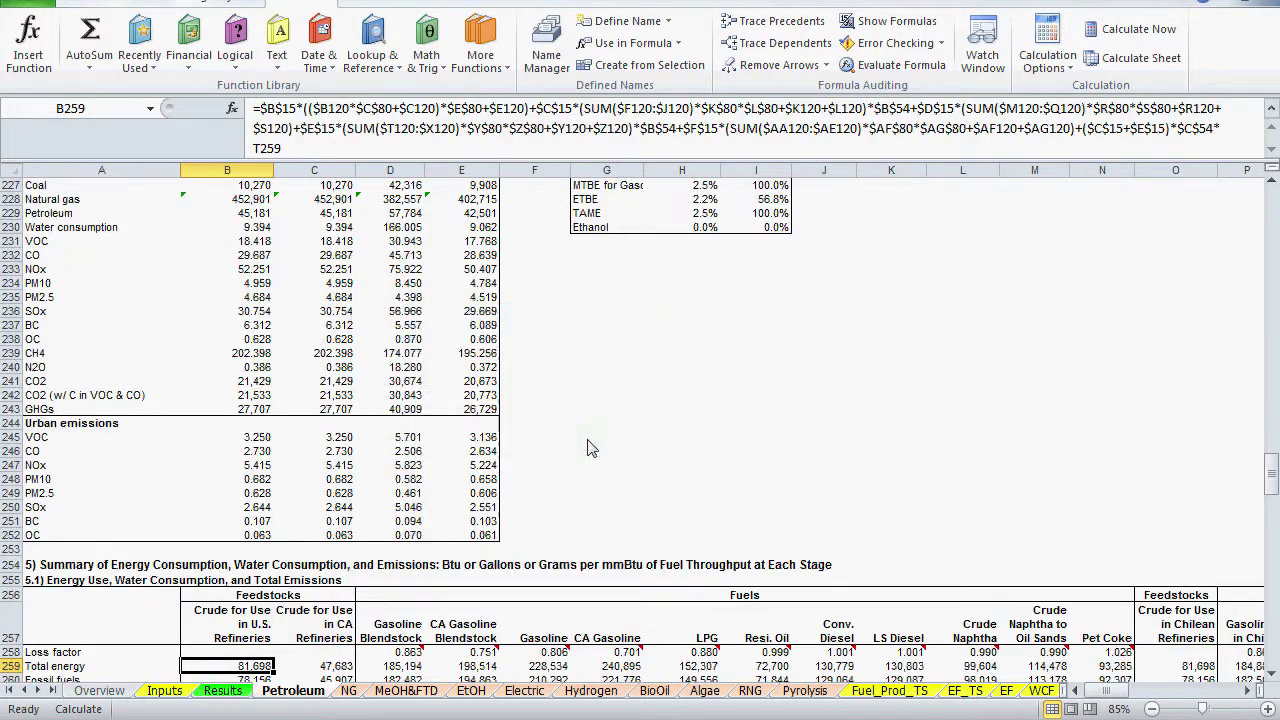
{"action": "double_click", "coordinate": [288, 665]}
{"action": "double_click", "coordinate": [430, 345]}
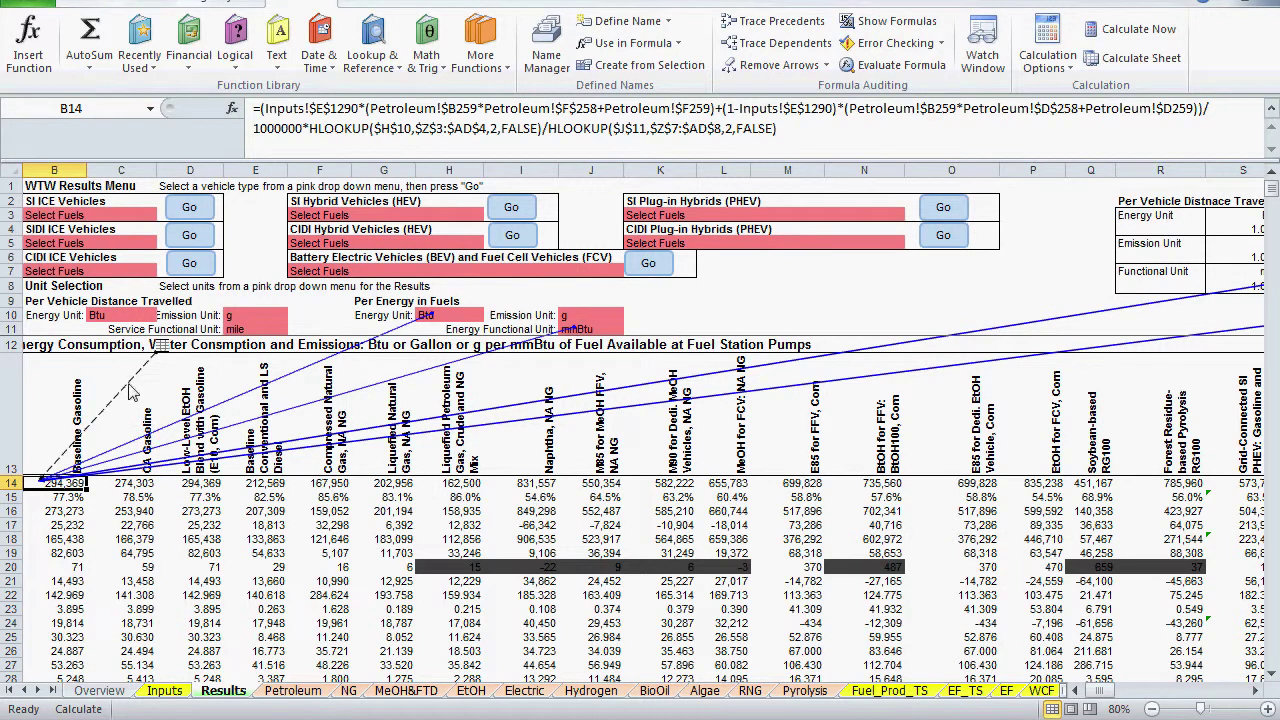
{"action": "double_click", "coordinate": [130, 392]}
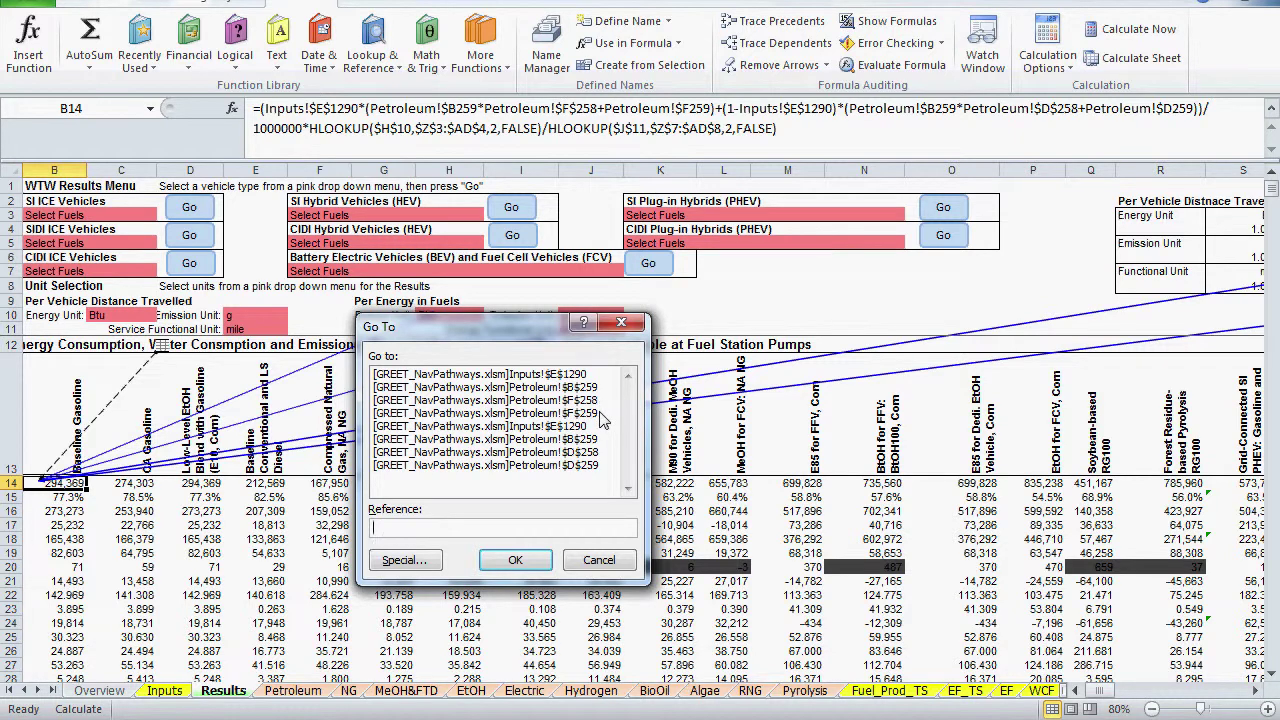
{"action": "double_click", "coordinate": [547, 414]}
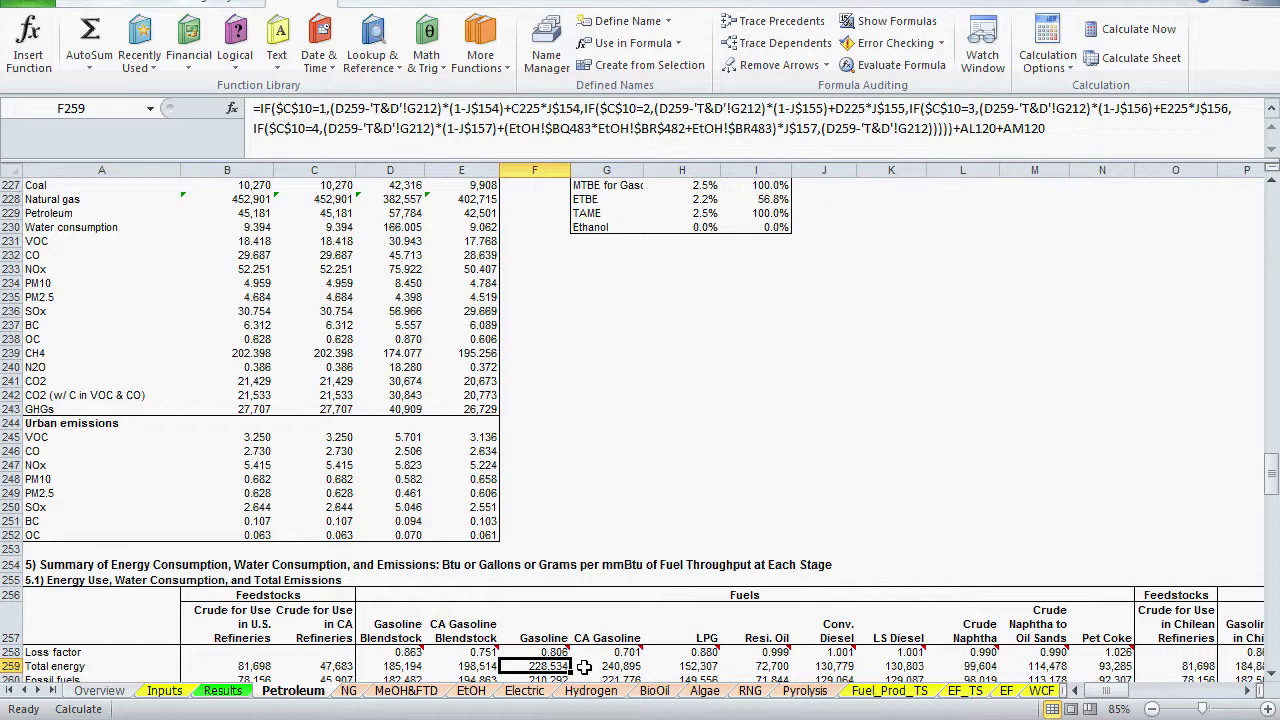
{"action": "key", "text": "Up"}
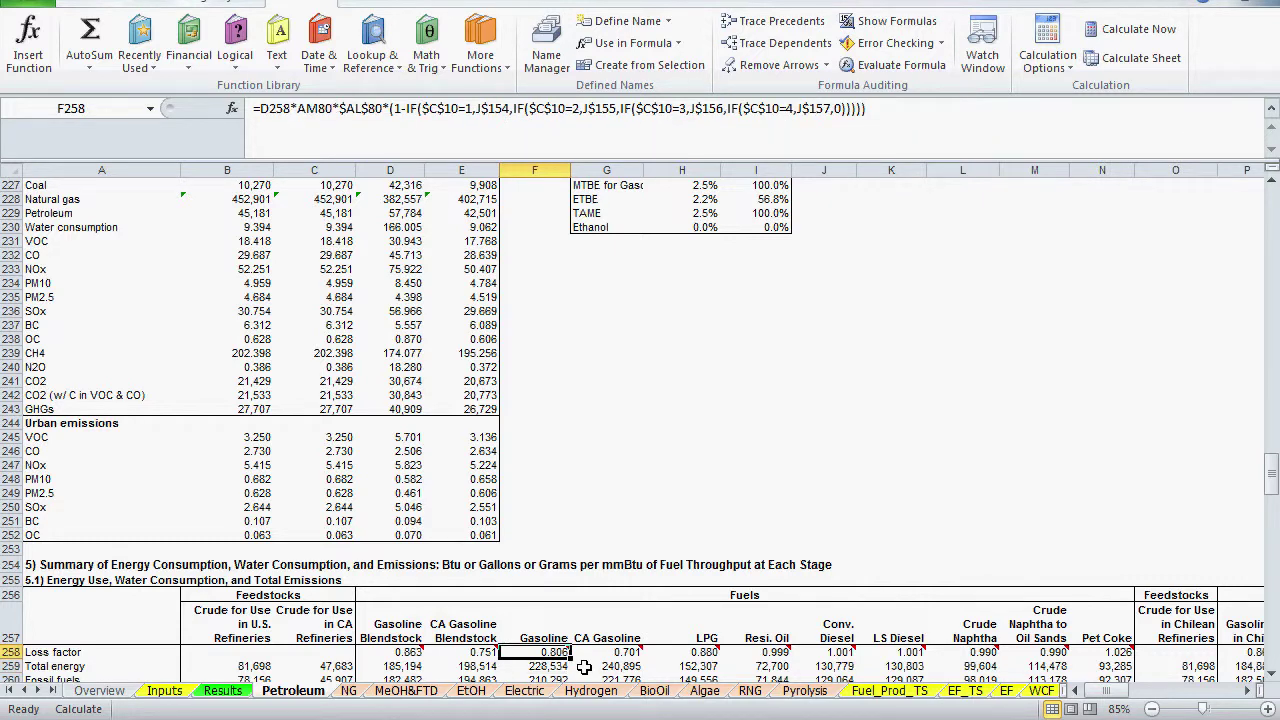
{"action": "key", "text": "F5"}
{"action": "key", "text": "Return"}
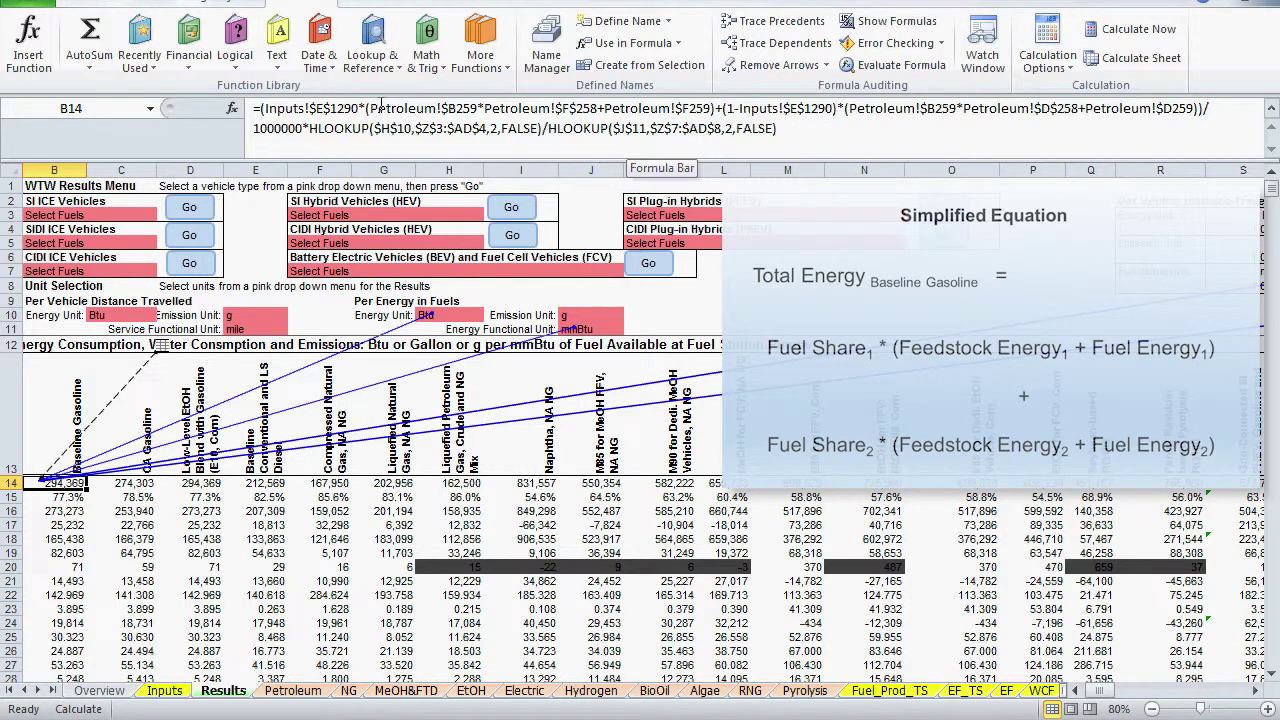
{"action": "left_click_drag", "start_coordinate": [381, 108], "coordinate": [710, 108]}
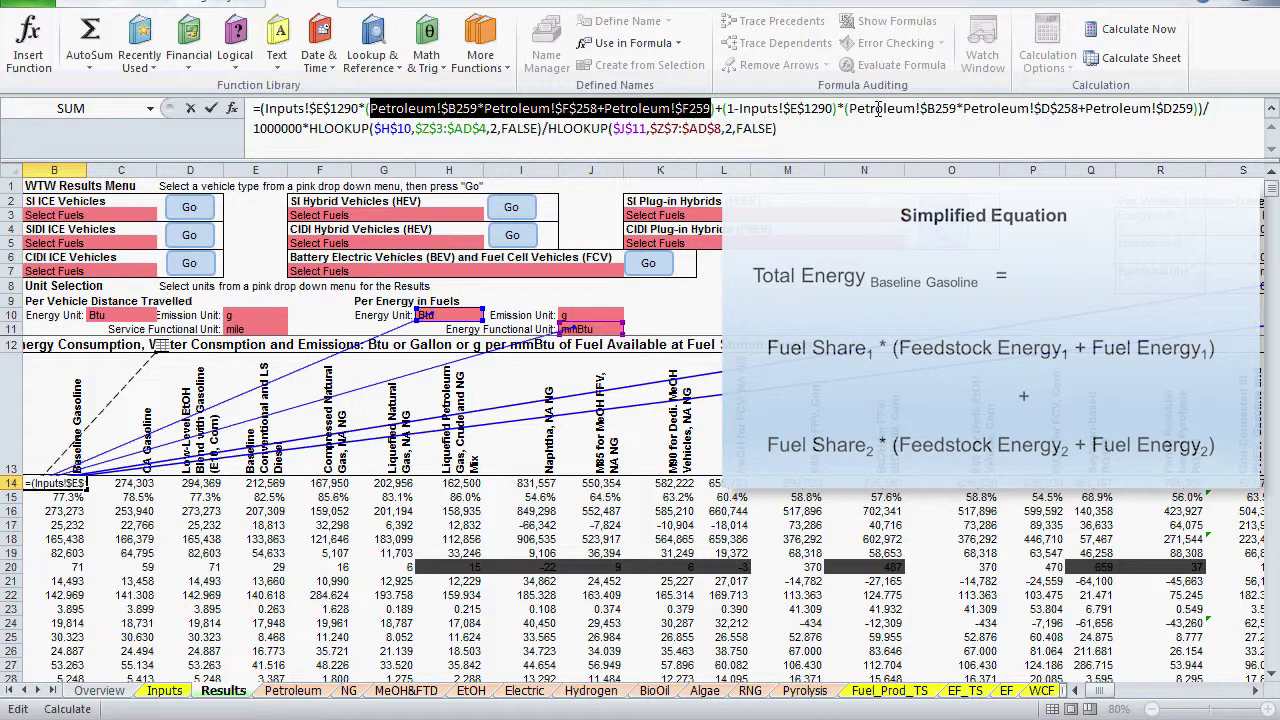
{"action": "left_click_drag", "start_coordinate": [848, 108], "coordinate": [1197, 108]}
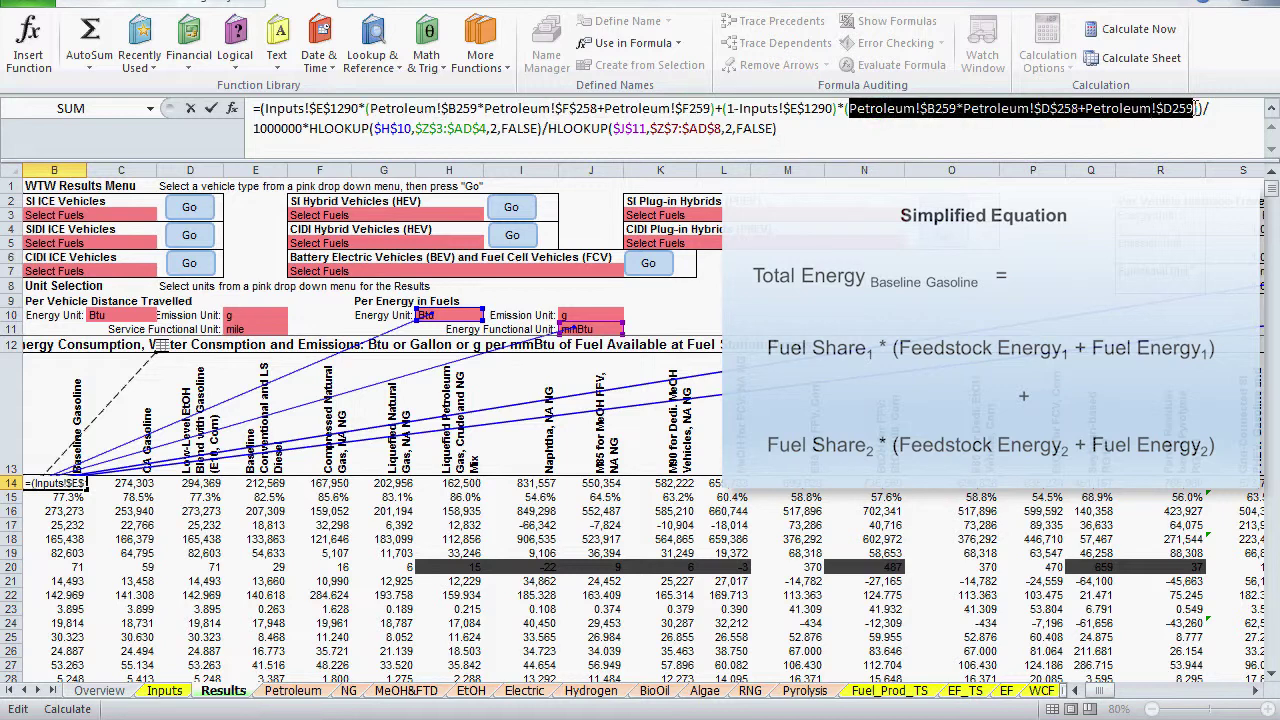
{"action": "left_click", "coordinate": [705, 327]}
{"action": "key", "text": "Escape"}
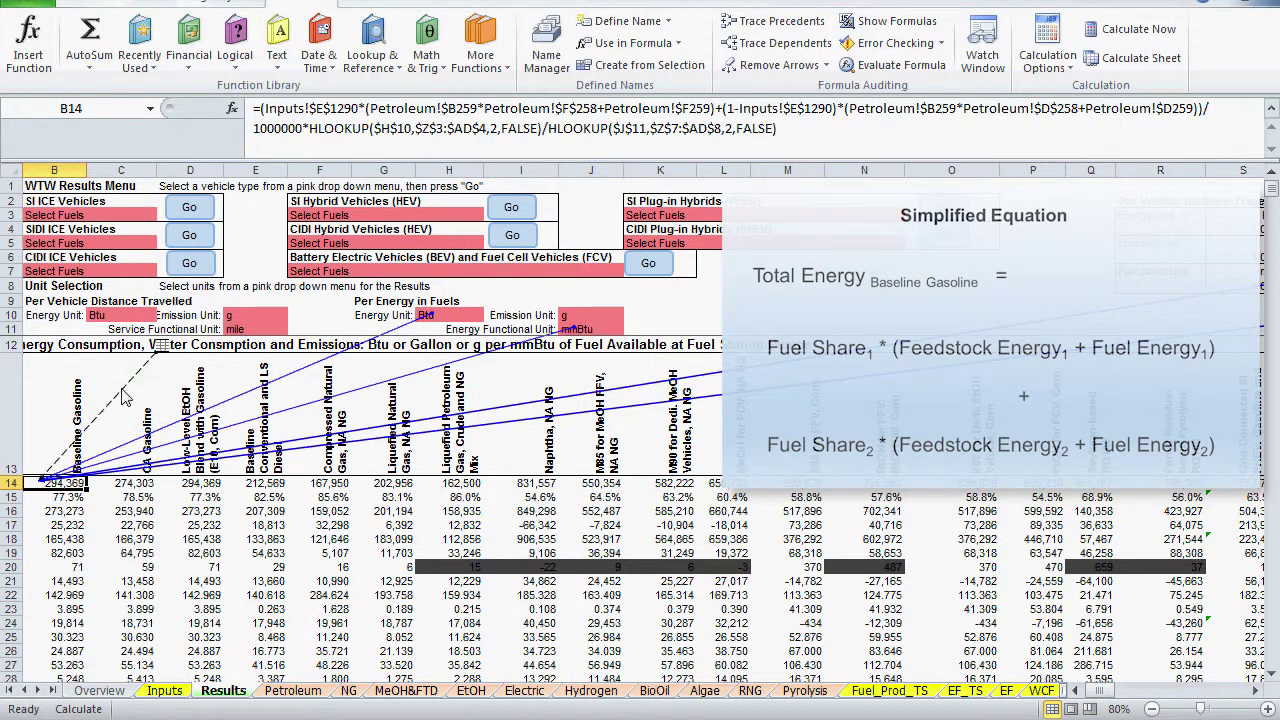
{"action": "double_click", "coordinate": [122, 395]}
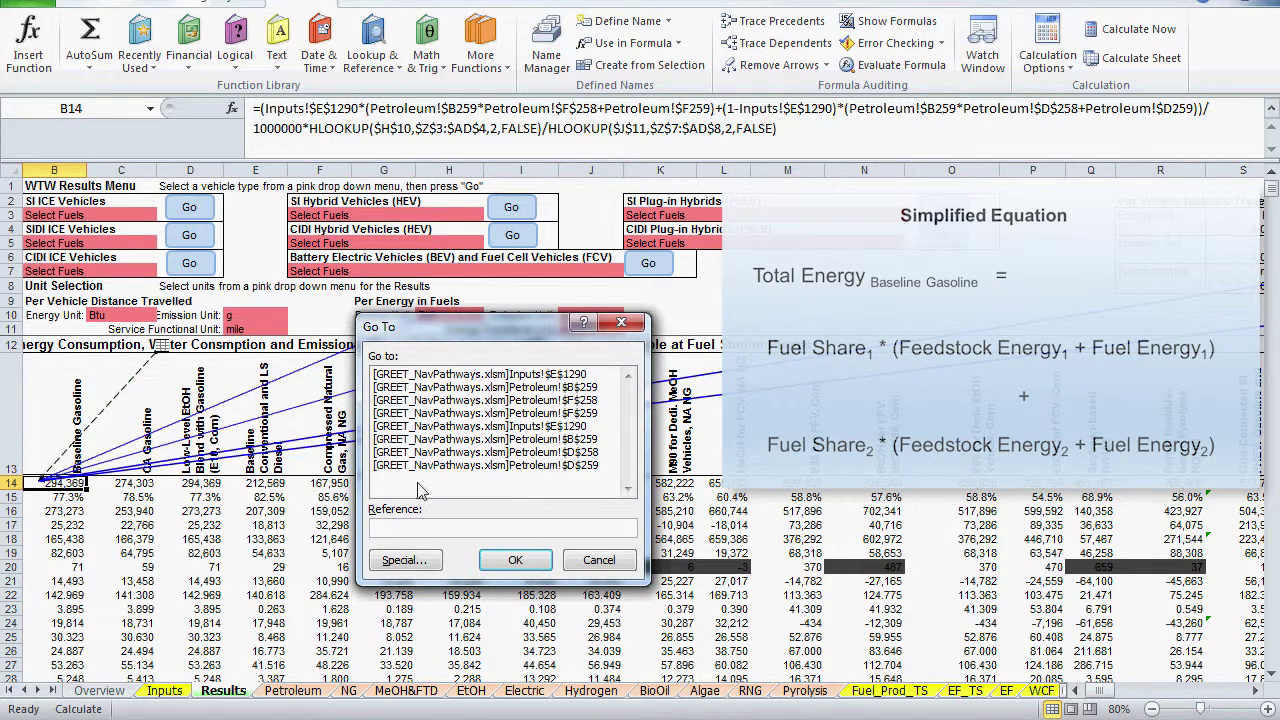
{"action": "double_click", "coordinate": [548, 455]}
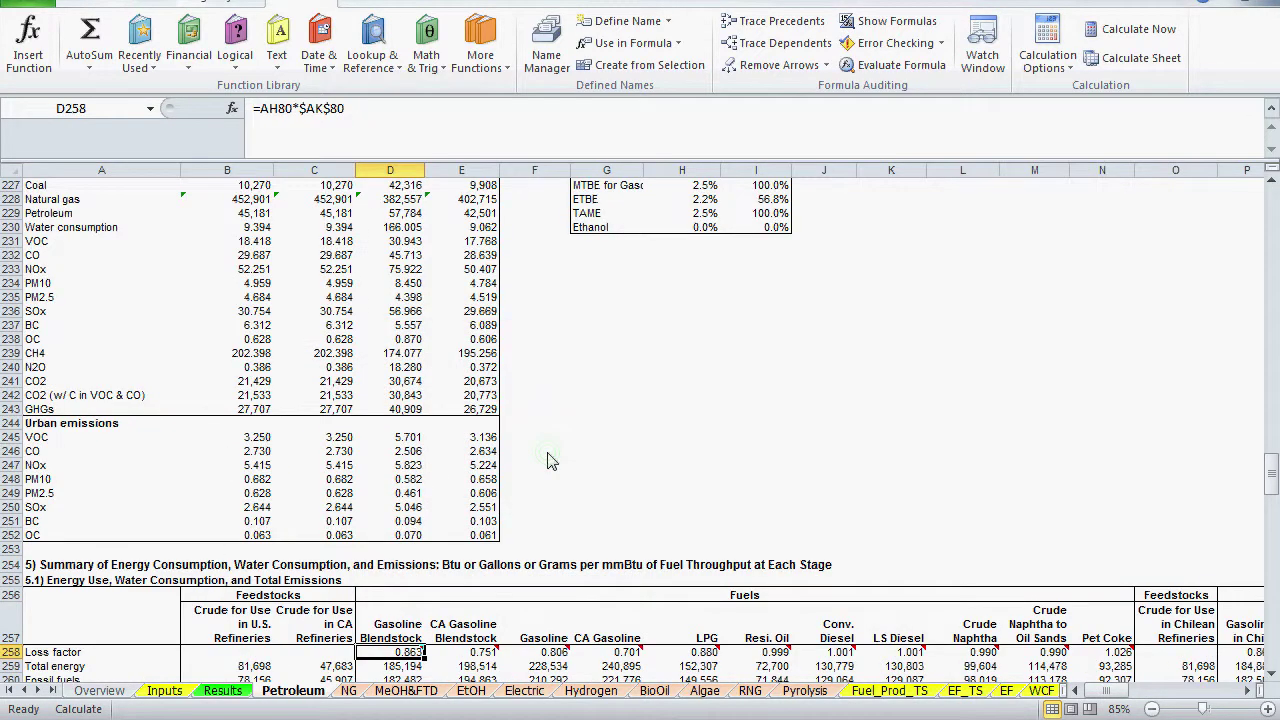
{"action": "mouse_move", "coordinate": [435, 656]}
{"action": "left_click", "coordinate": [410, 667]}
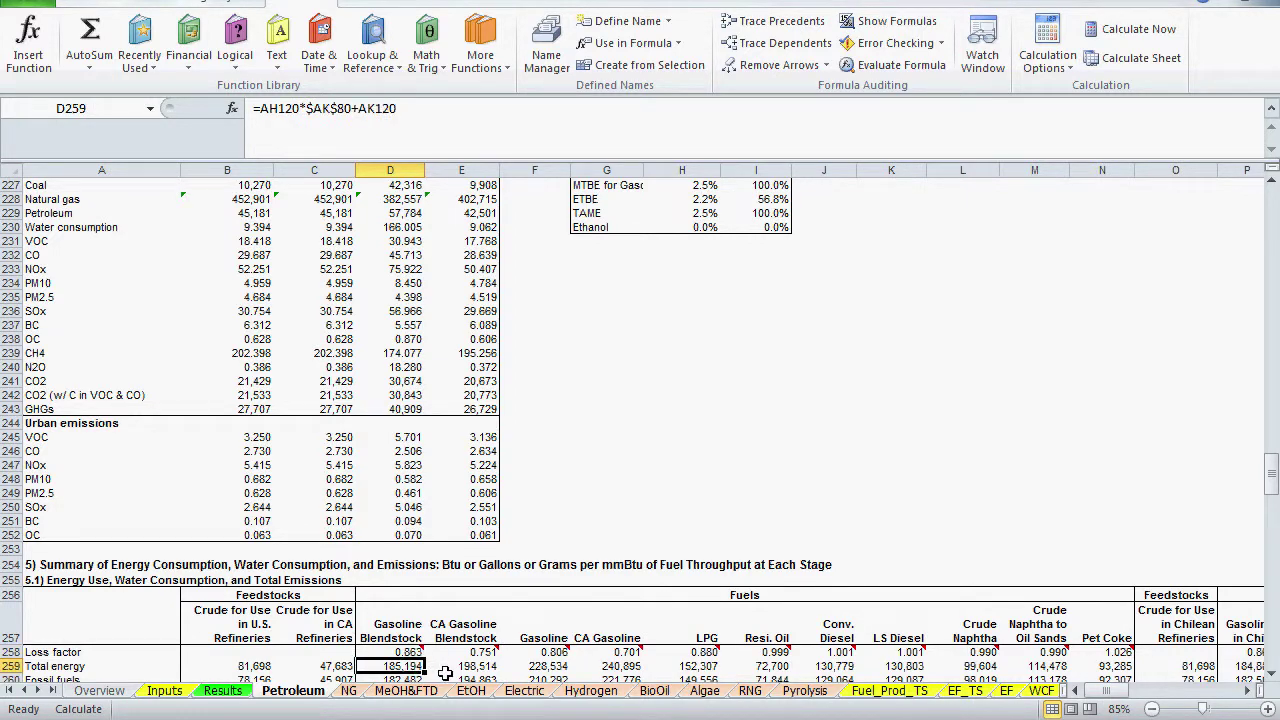
{"action": "key", "text": "F5"}
{"action": "key", "text": "Return"}
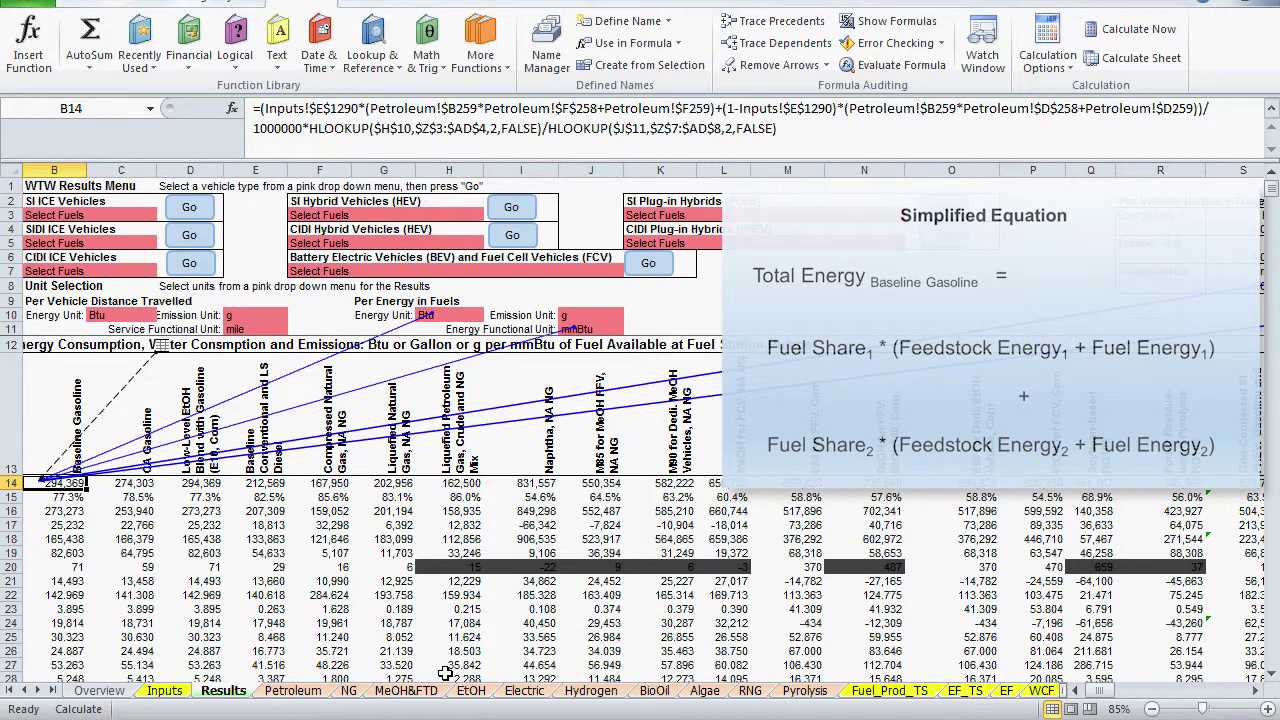
Remove the trace arrows and page right to the grid-connected PHEV columns S–AJ.
{"action": "scroll", "coordinate": [740, 312], "scroll_direction": "down", "scroll_amount": 1}
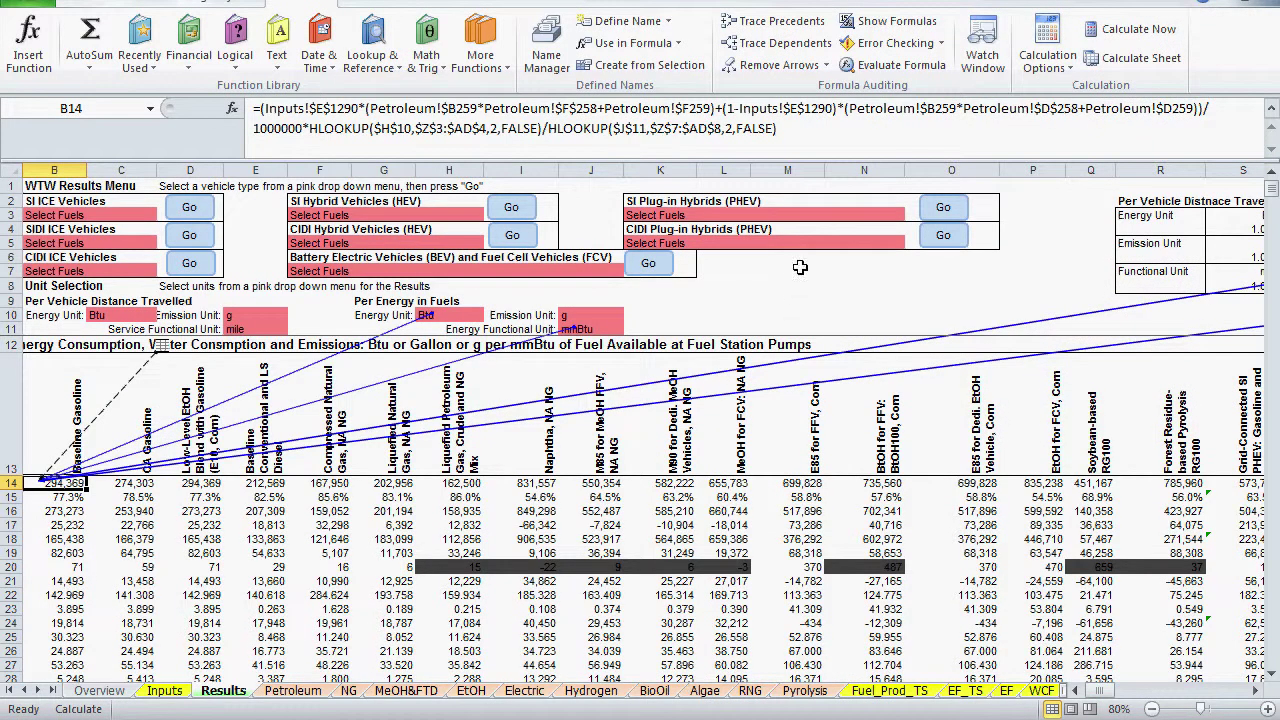
{"action": "left_click", "coordinate": [780, 72]}
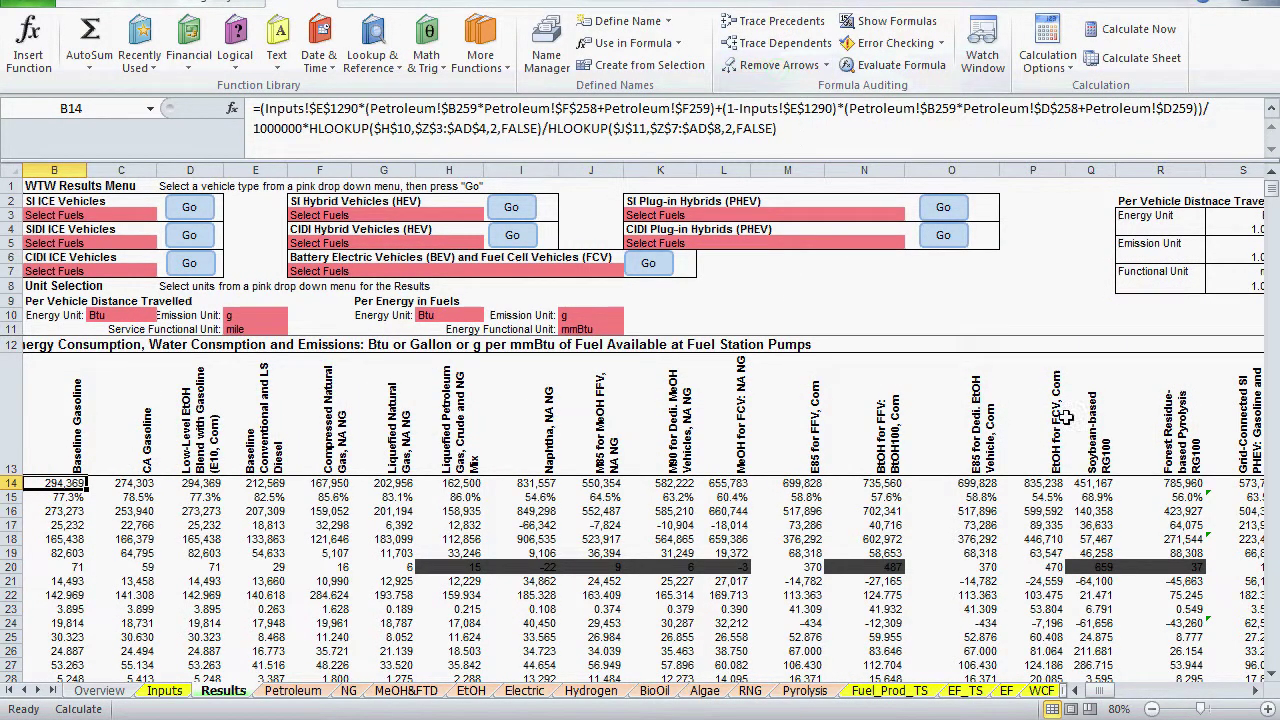
{"action": "left_click", "coordinate": [1240, 691]}
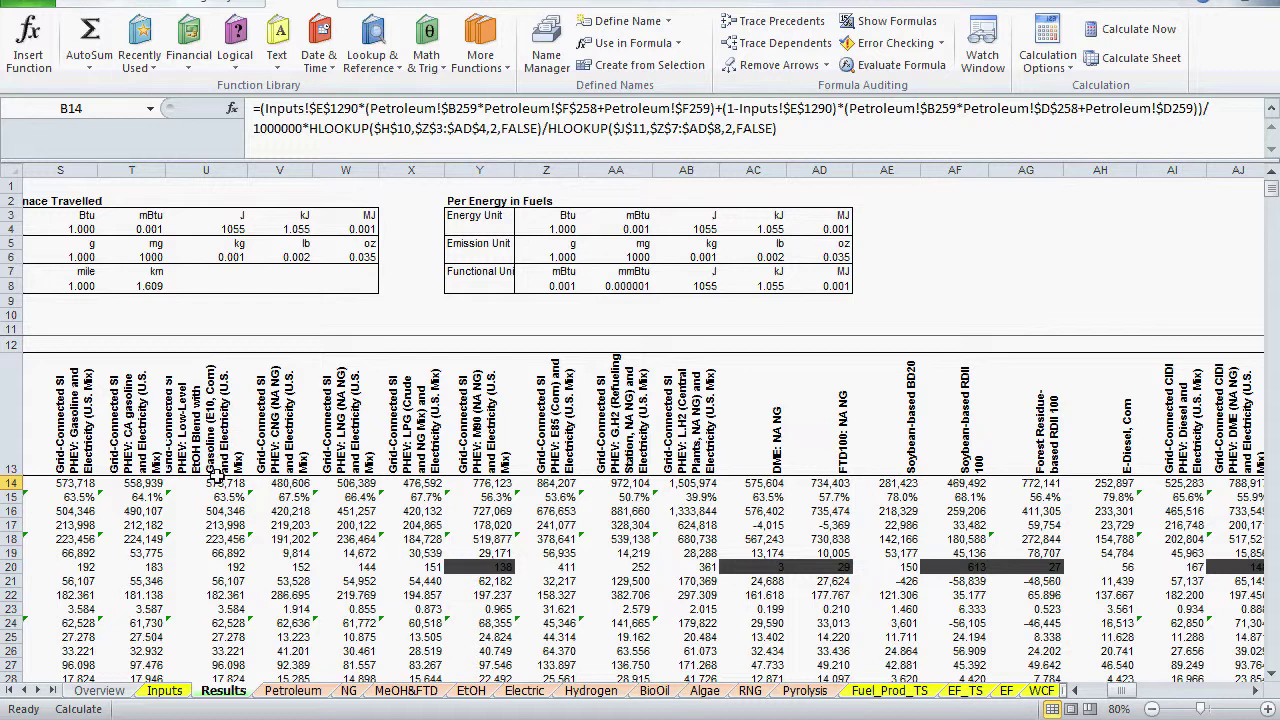
Trace precedents of U14, the 573,718 low-level EtOH blend PHEV total energy.
{"action": "left_click", "coordinate": [216, 484]}
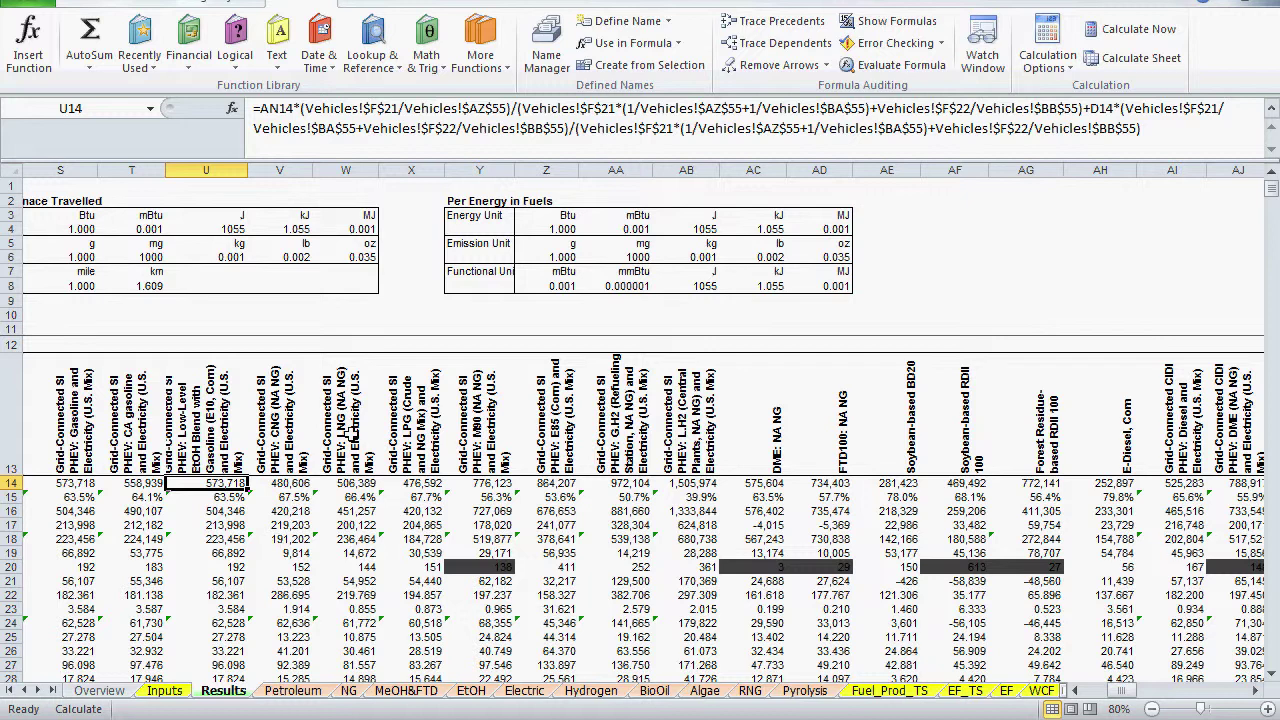
{"action": "left_click", "coordinate": [761, 27]}
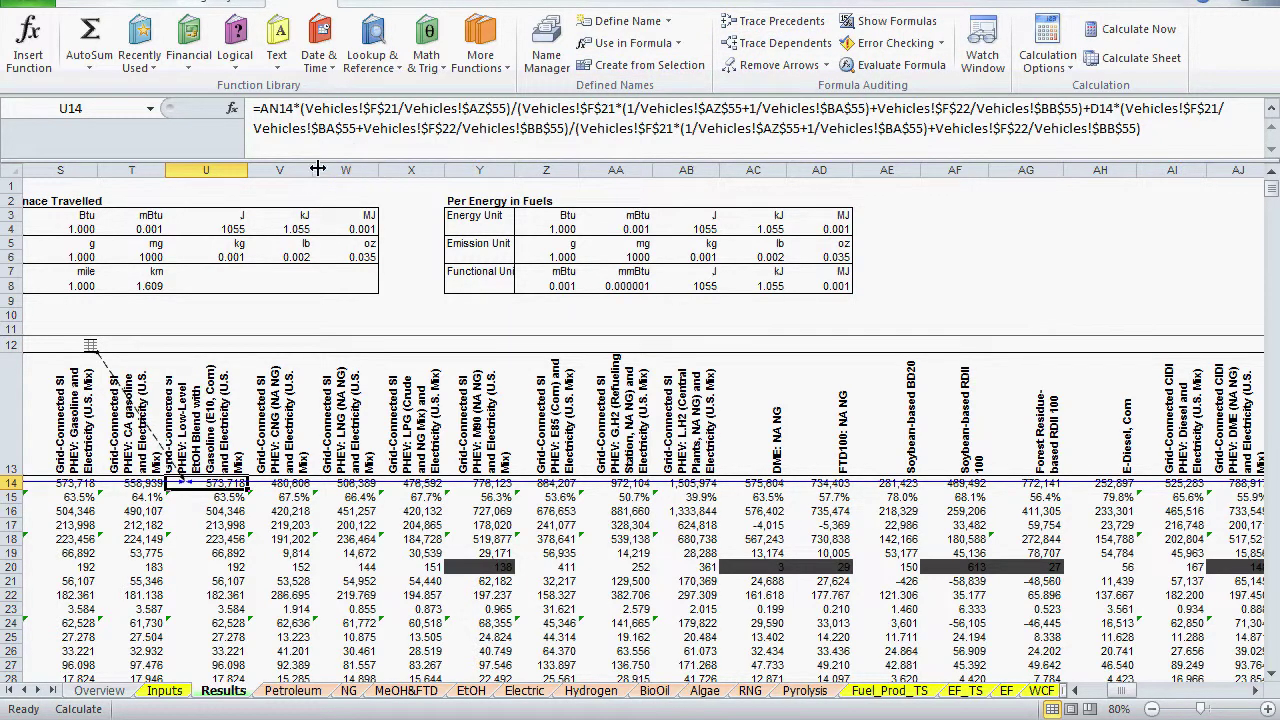
{"action": "left_click", "coordinate": [270, 107]}
{"action": "left_click_drag", "start_coordinate": [271, 106], "coordinate": [293, 107]}
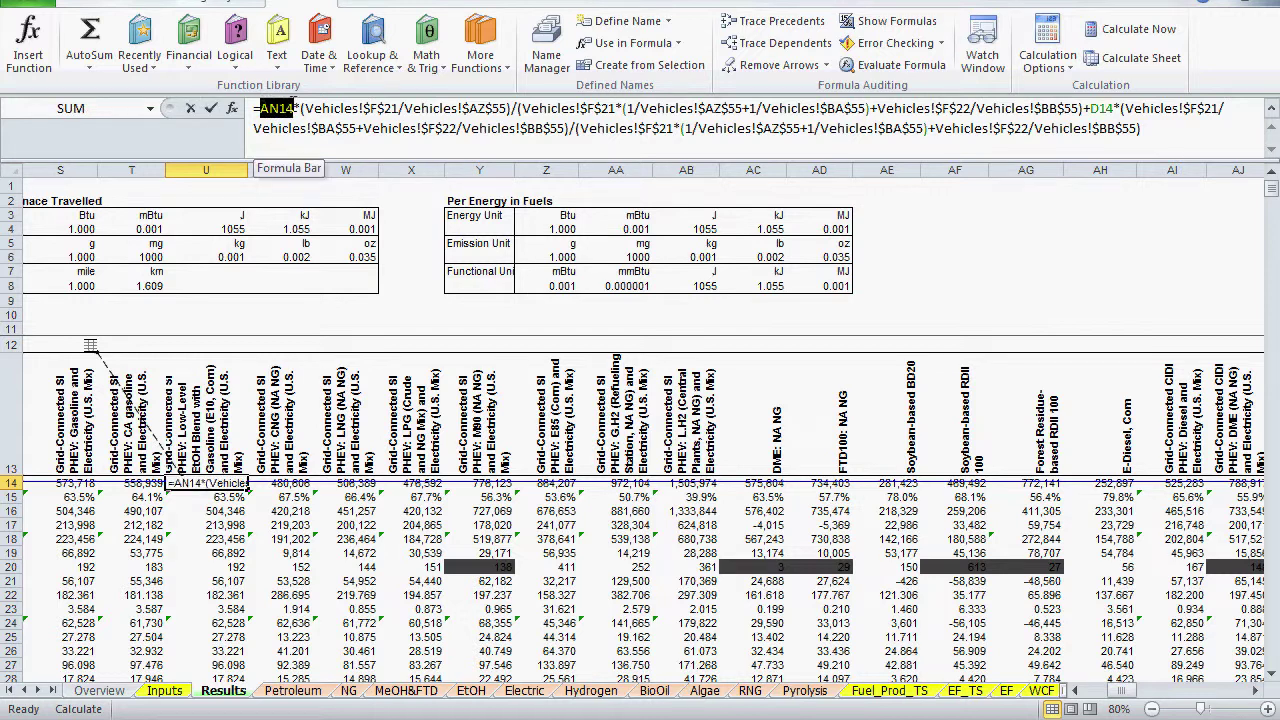
{"action": "left_click_drag", "start_coordinate": [1090, 108], "coordinate": [1112, 109]}
{"action": "key", "text": "Escape"}
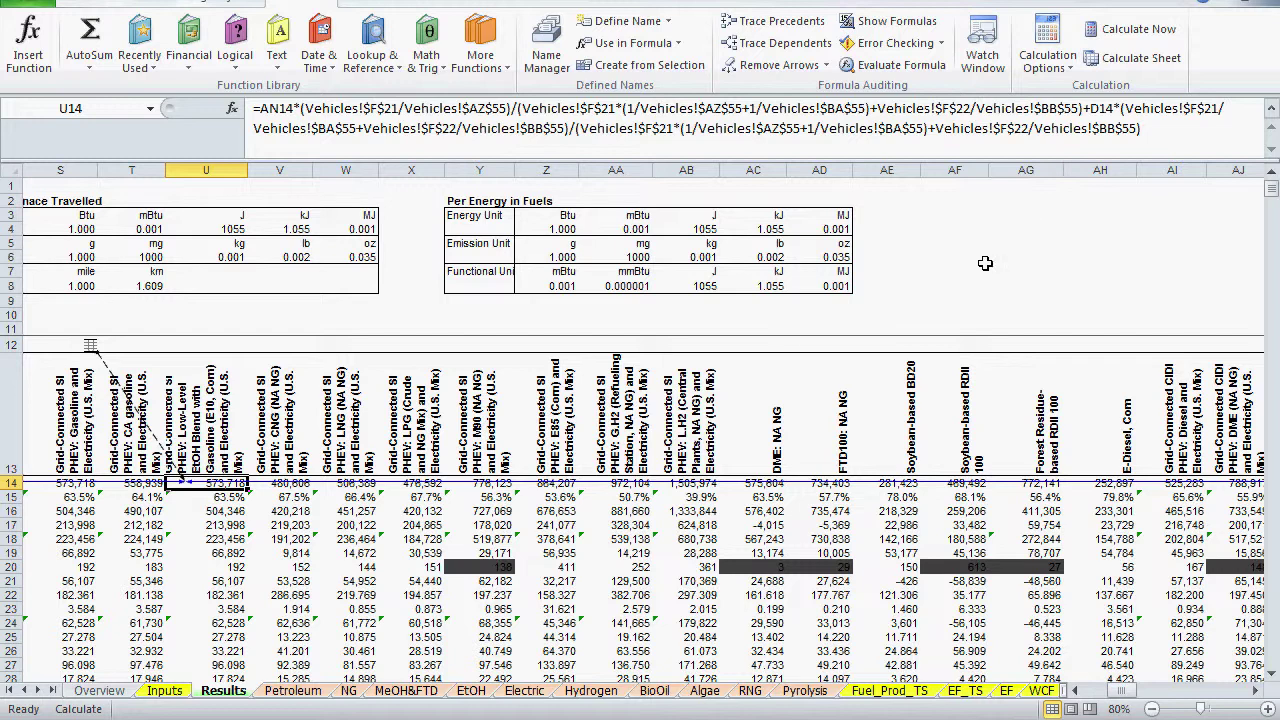
{"action": "left_click", "coordinate": [12, 483]}
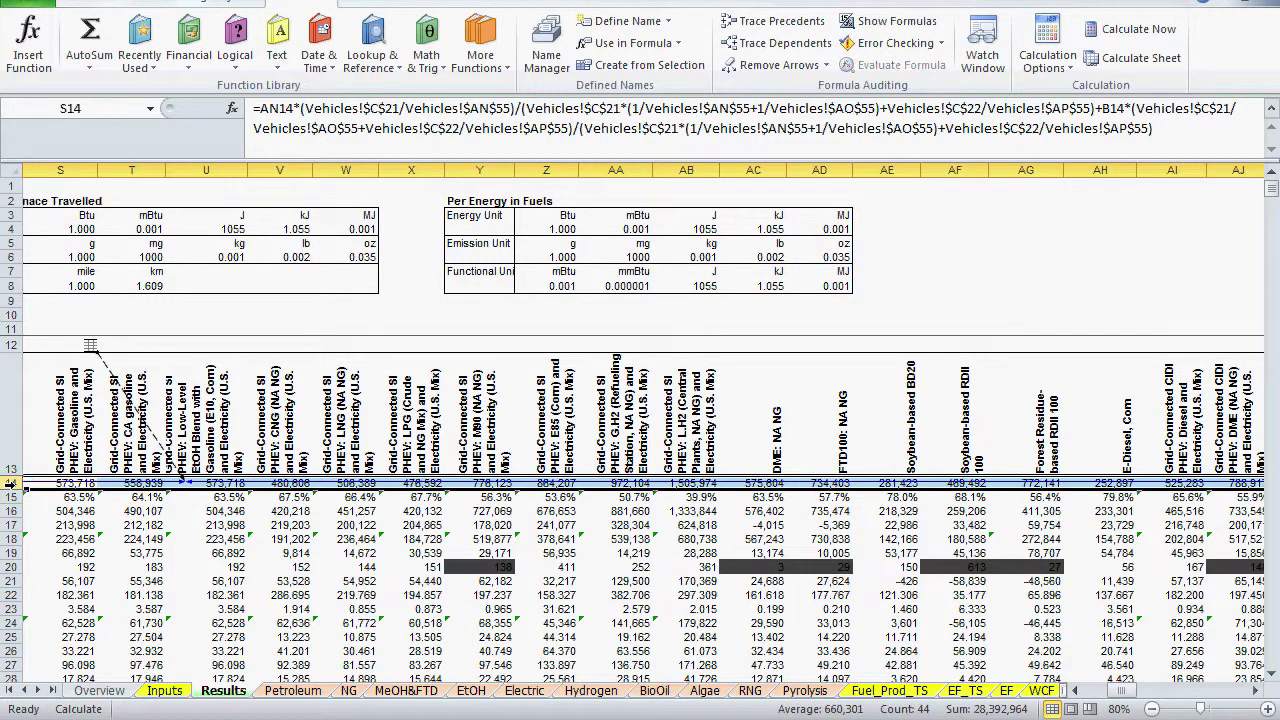
{"action": "left_click", "coordinate": [226, 497]}
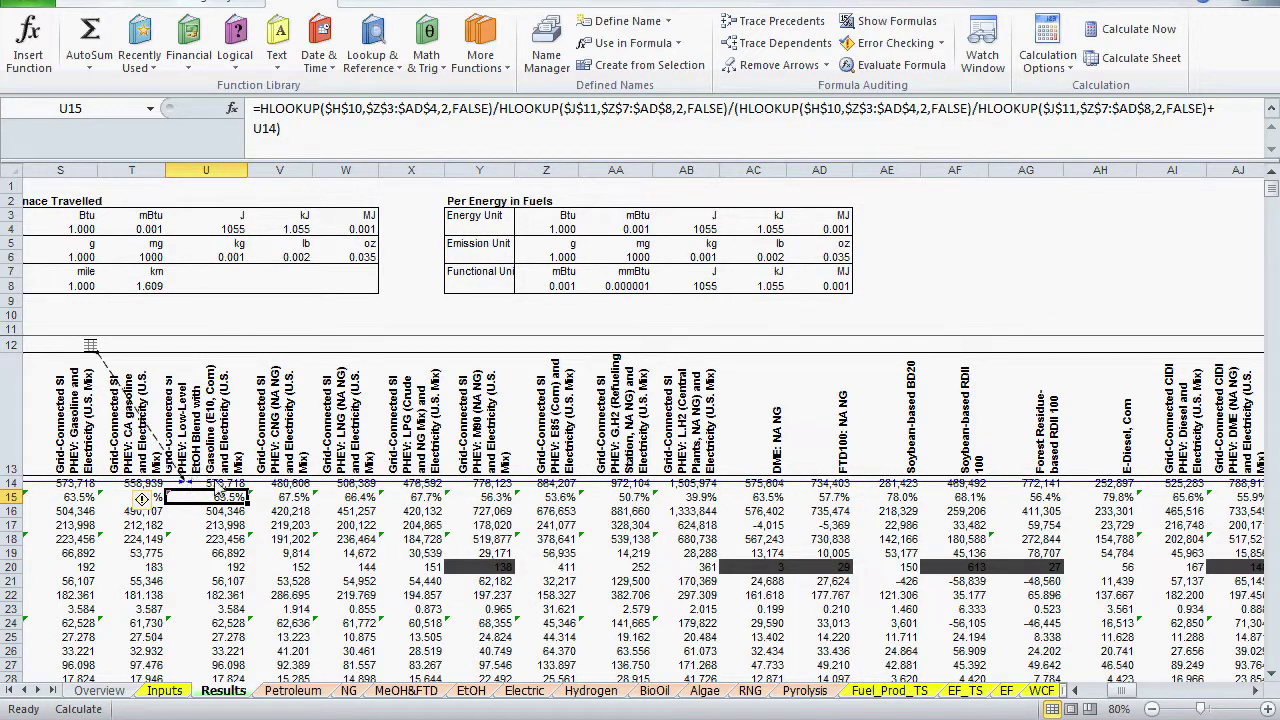
{"action": "key", "text": "Up"}
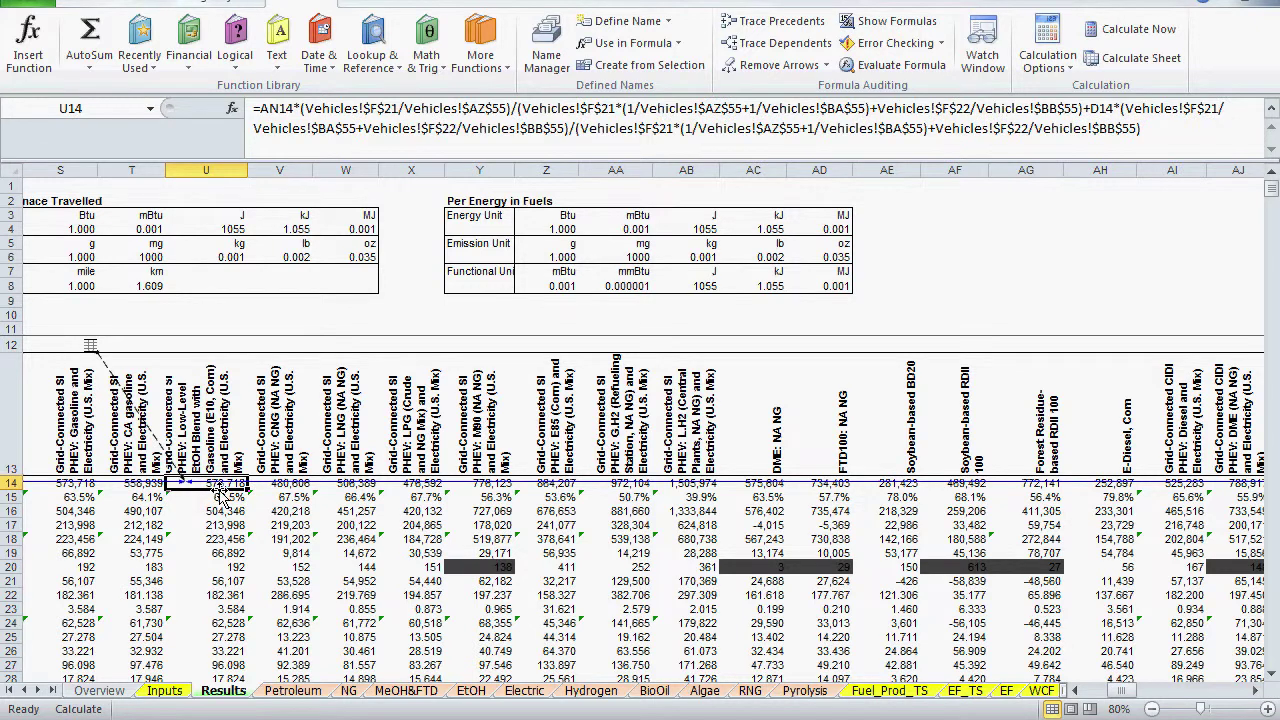
{"action": "double_click", "coordinate": [114, 484]}
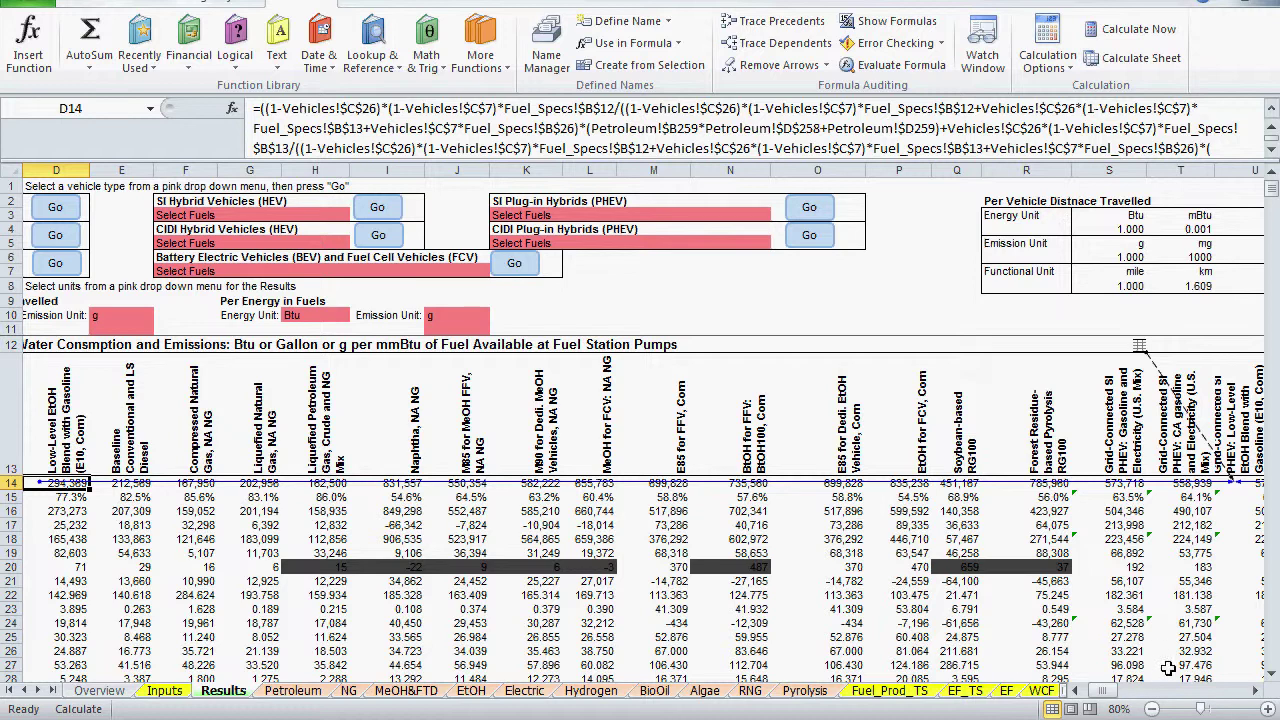
{"action": "double_click", "coordinate": [1247, 484]}
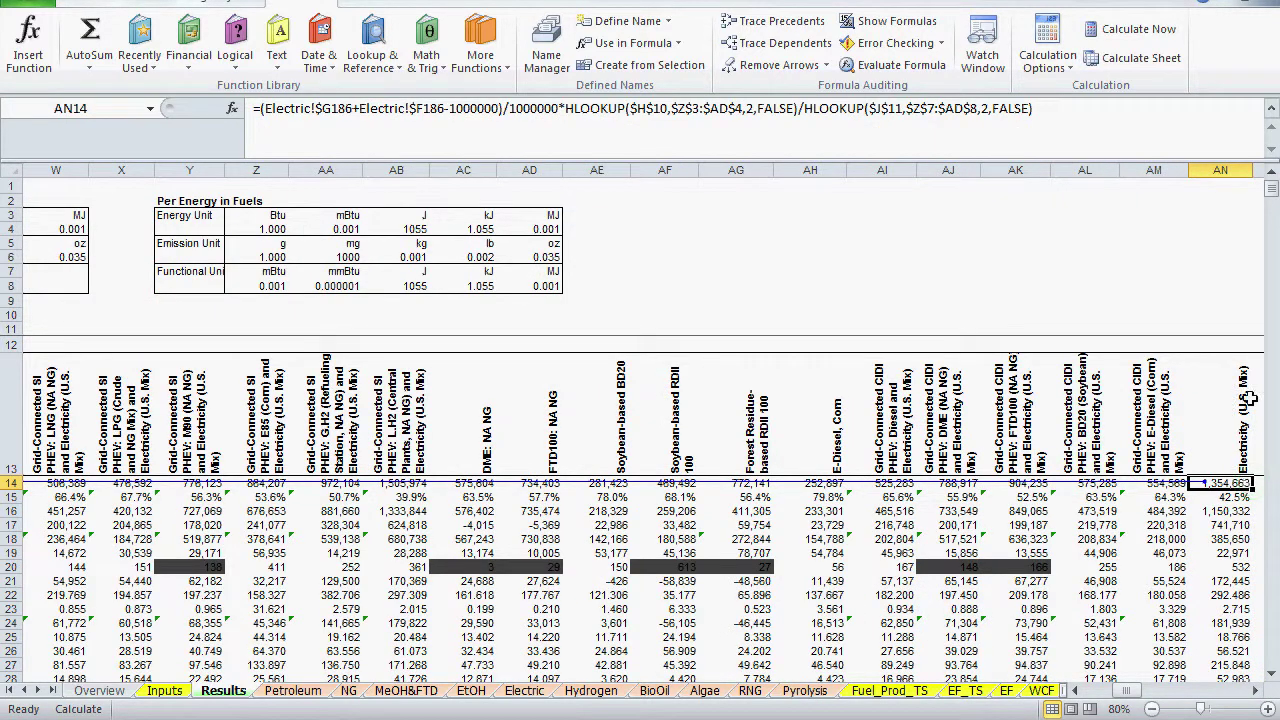
{"action": "left_click", "coordinate": [1095, 690]}
{"action": "left_click", "coordinate": [1115, 498]}
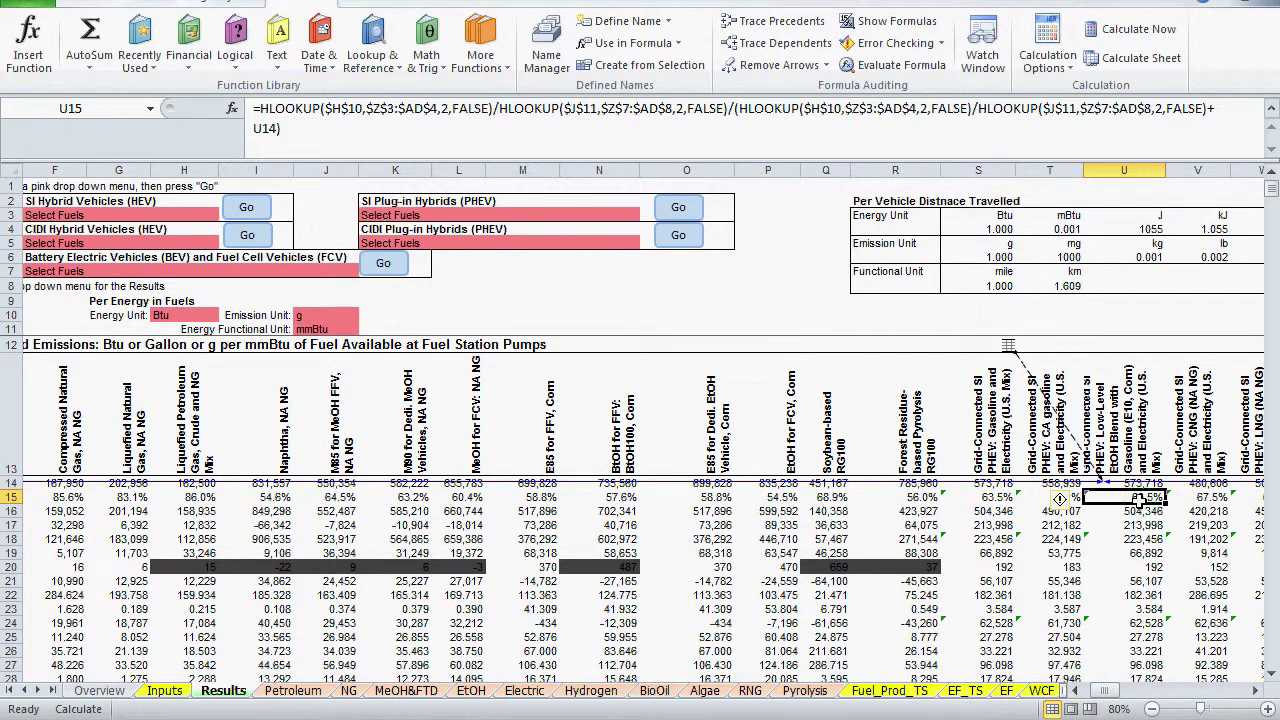
{"action": "double_click", "coordinate": [1138, 497]}
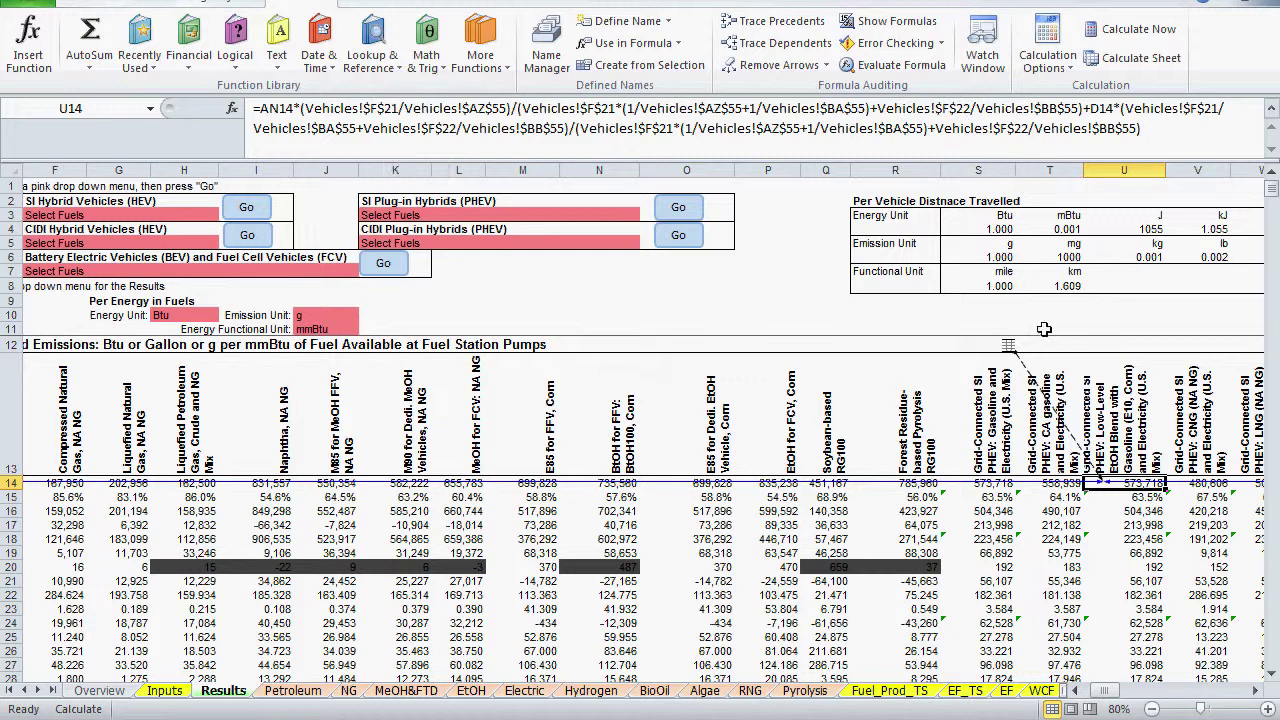
{"action": "double_click", "coordinate": [1030, 378]}
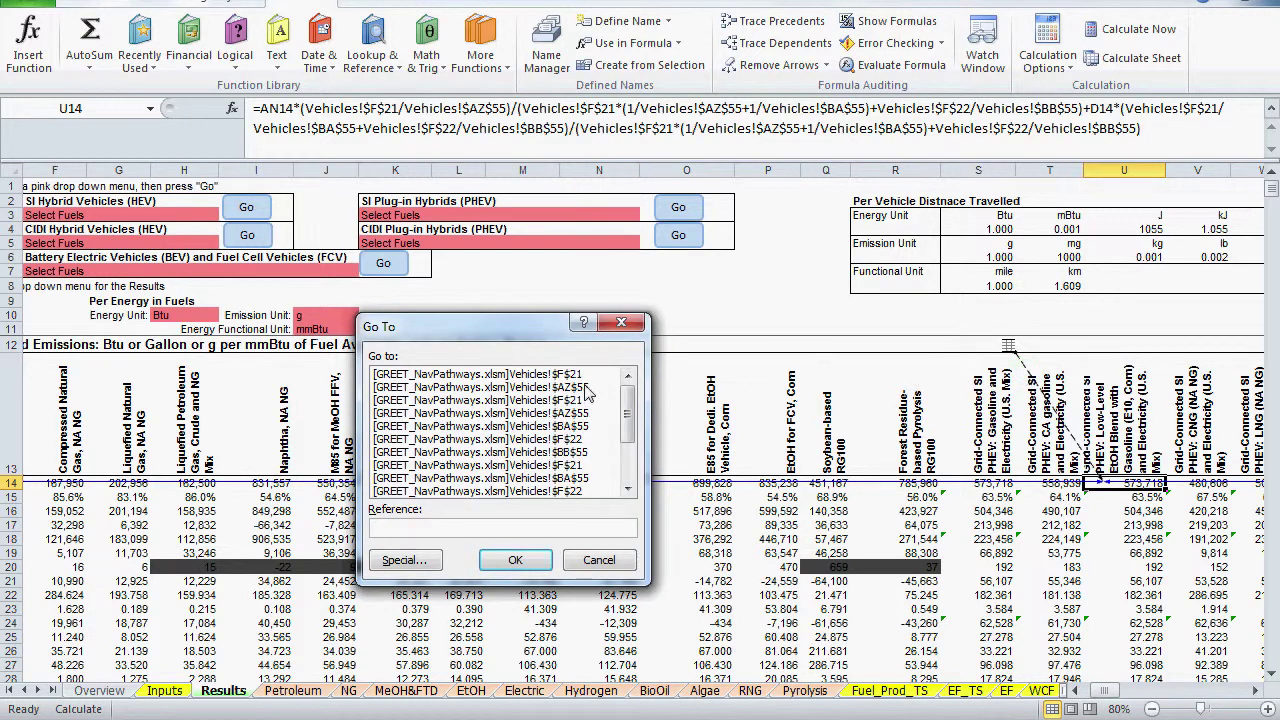
{"action": "left_click", "coordinate": [599, 562]}
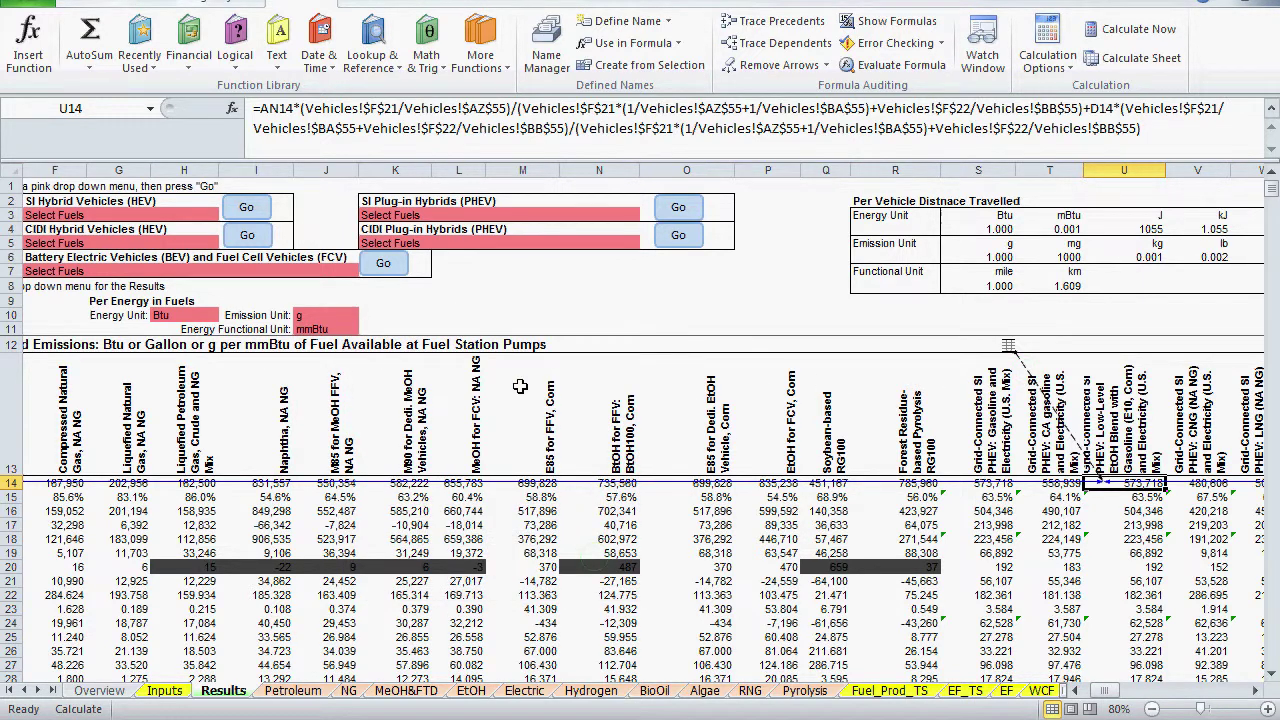
{"action": "left_click", "coordinate": [307, 108]}
{"action": "left_click_drag", "start_coordinate": [307, 108], "coordinate": [399, 108]}
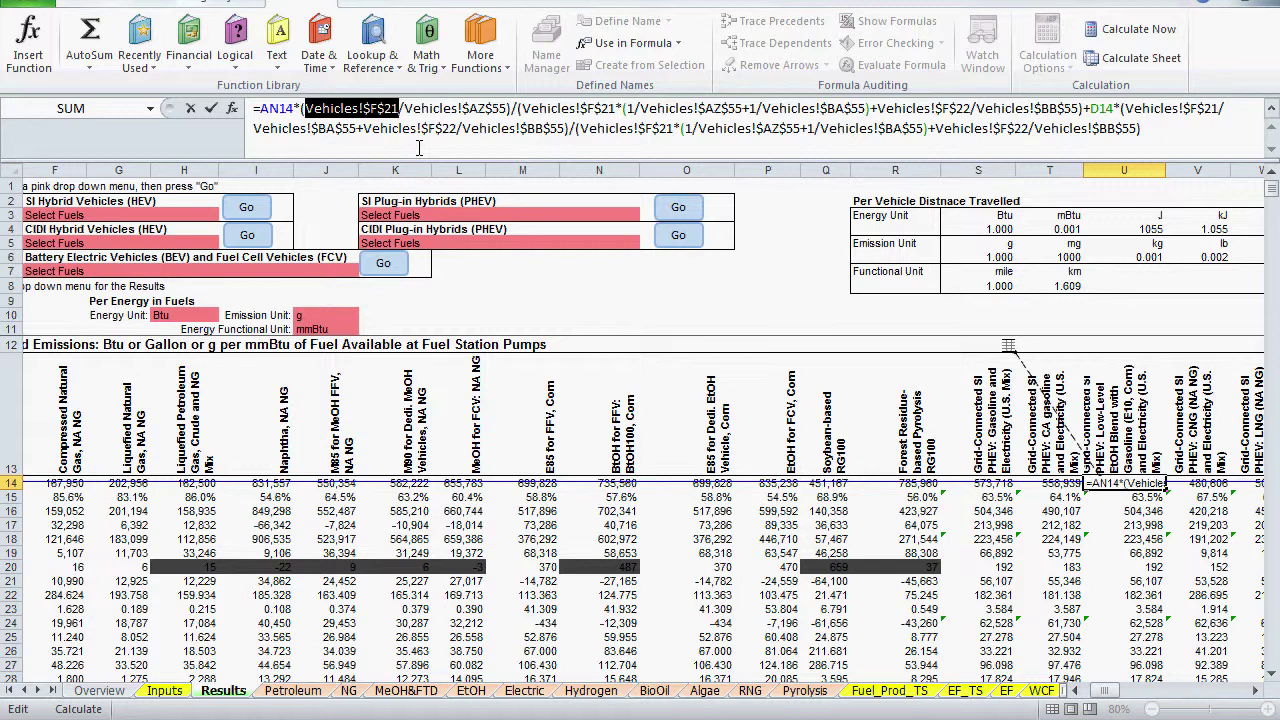
{"action": "key", "text": "F9"}
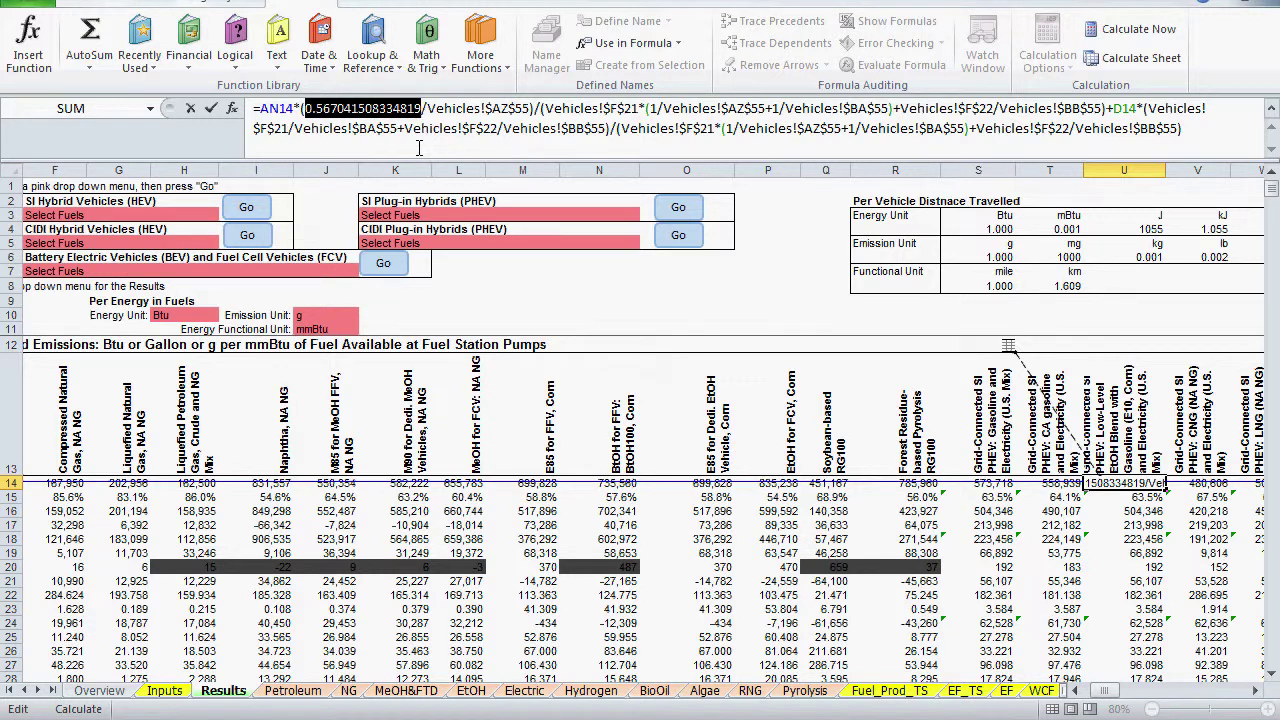
{"action": "key", "text": "Escape"}
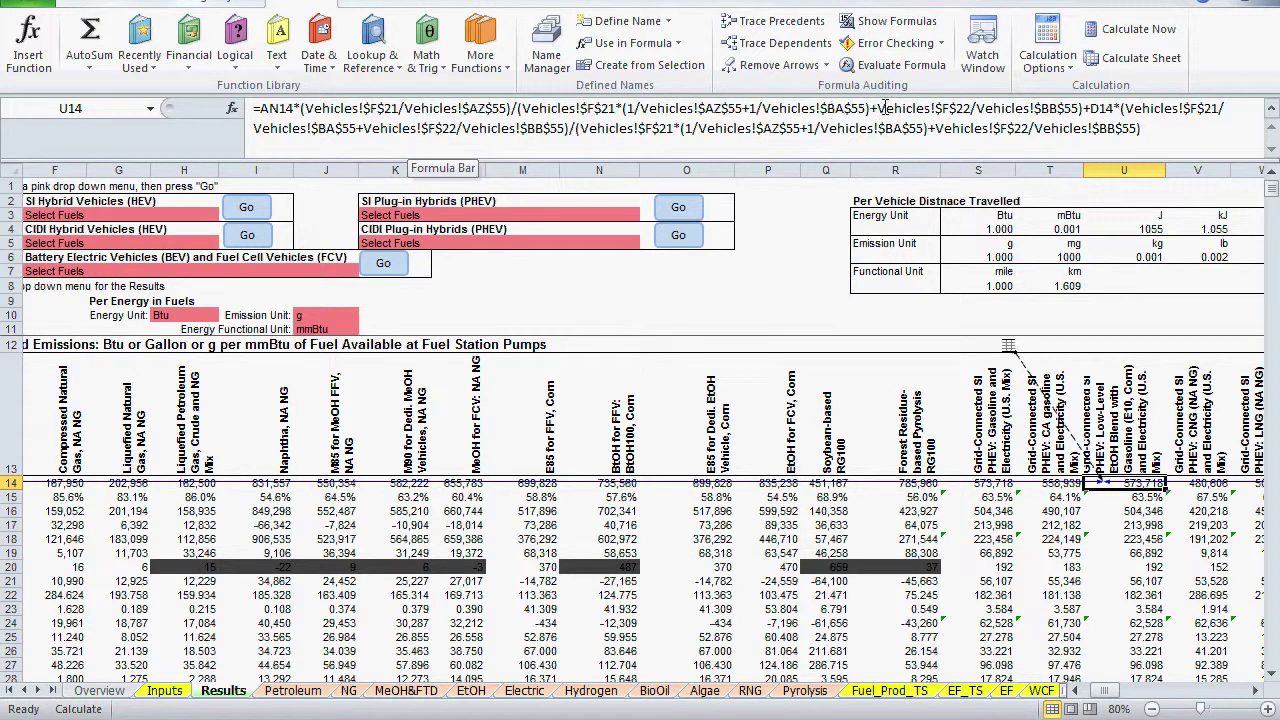
{"action": "left_click_drag", "start_coordinate": [878, 108], "coordinate": [962, 113]}
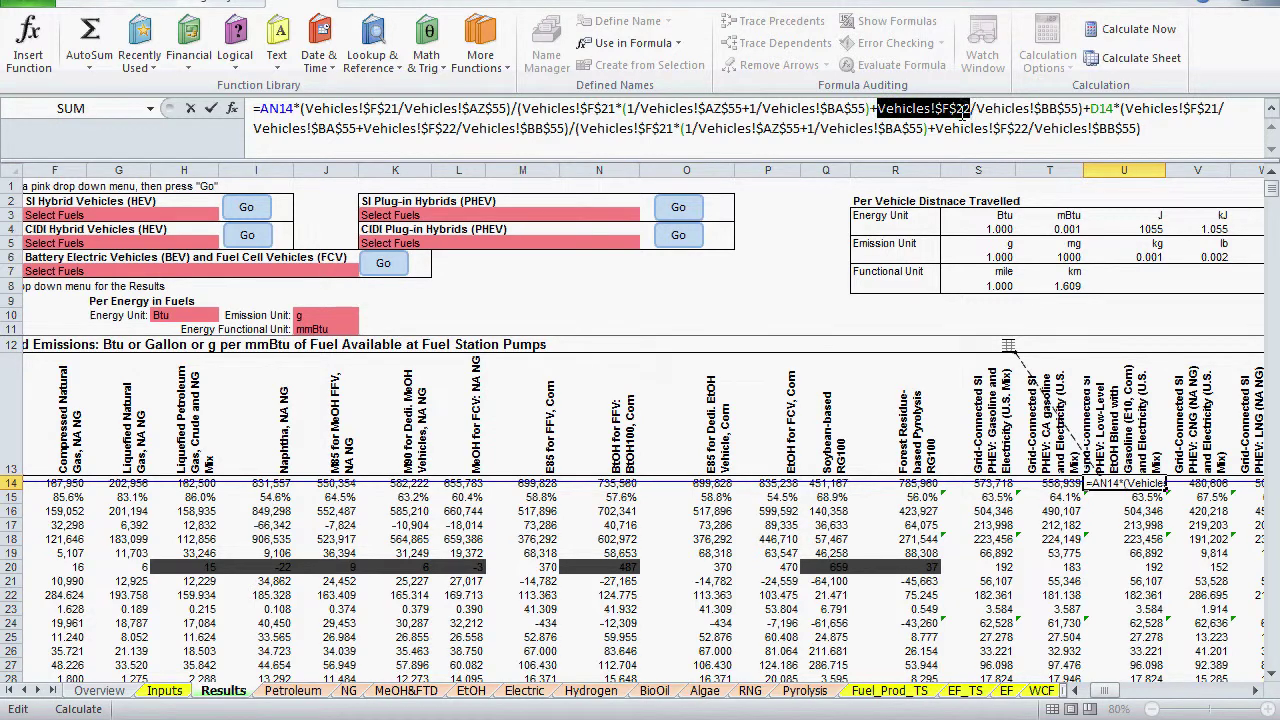
{"action": "key", "text": "F9"}
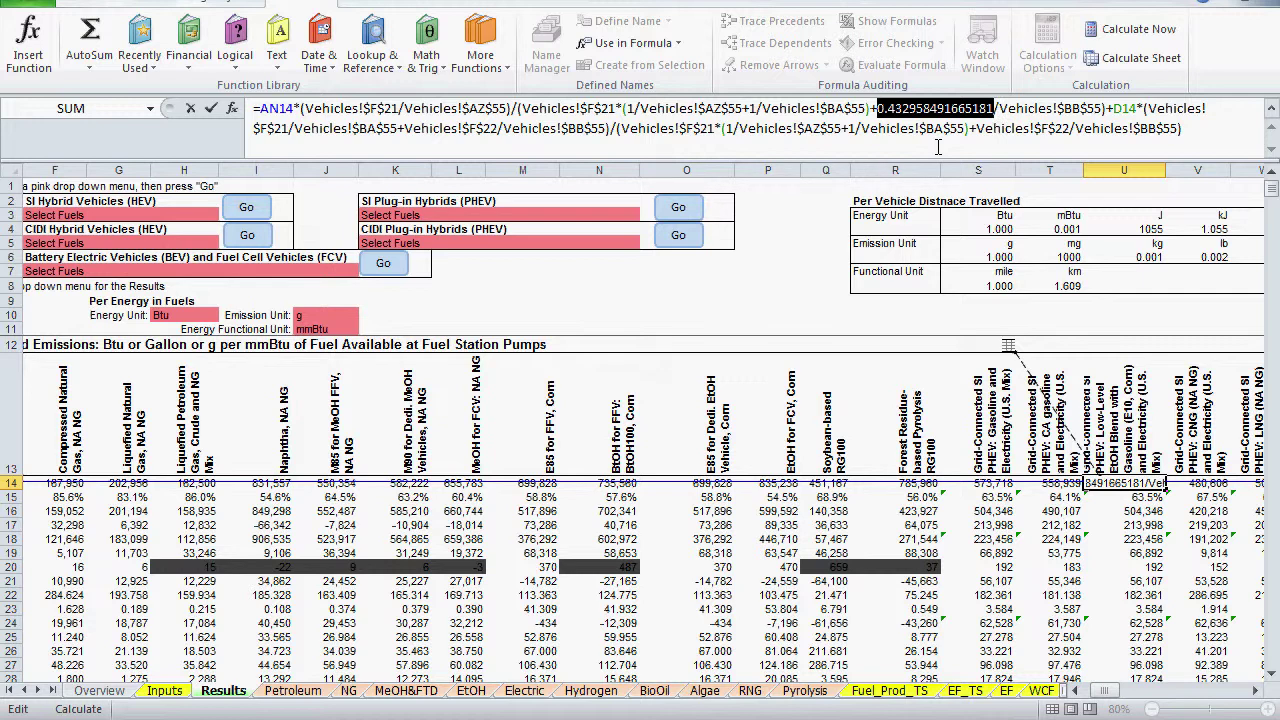
{"action": "key", "text": "Escape"}
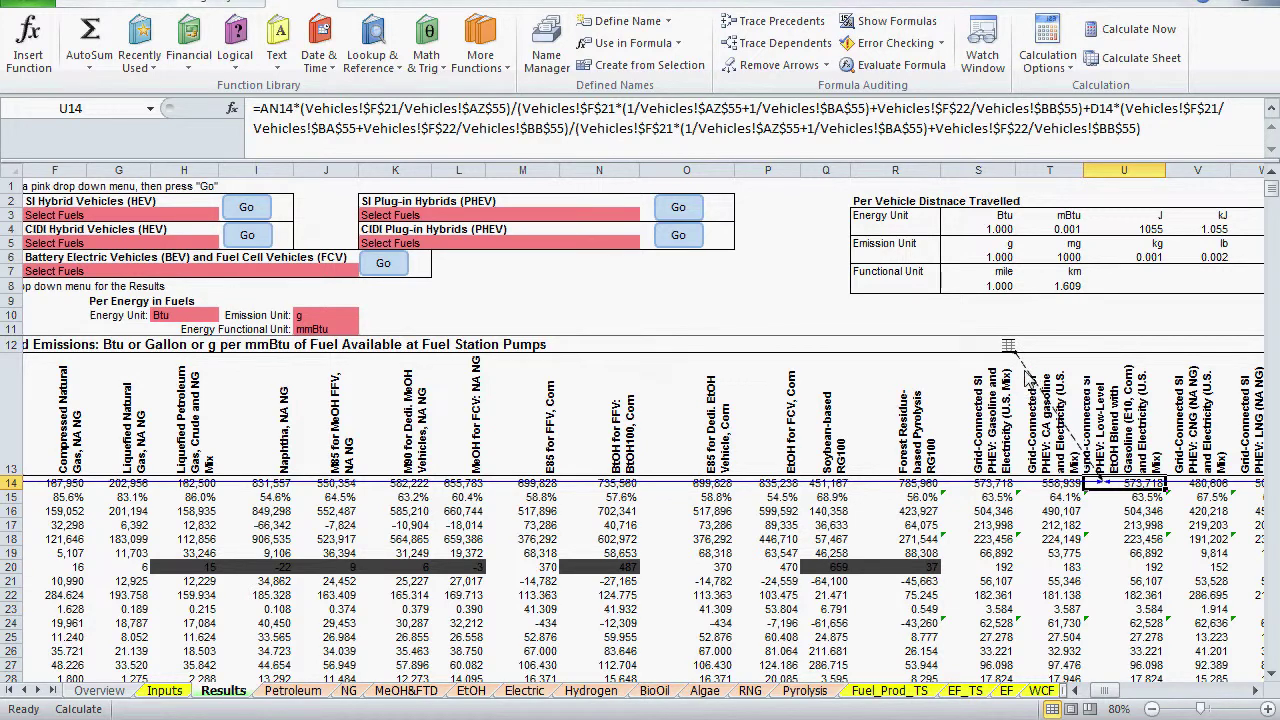
{"action": "double_click", "coordinate": [1028, 378]}
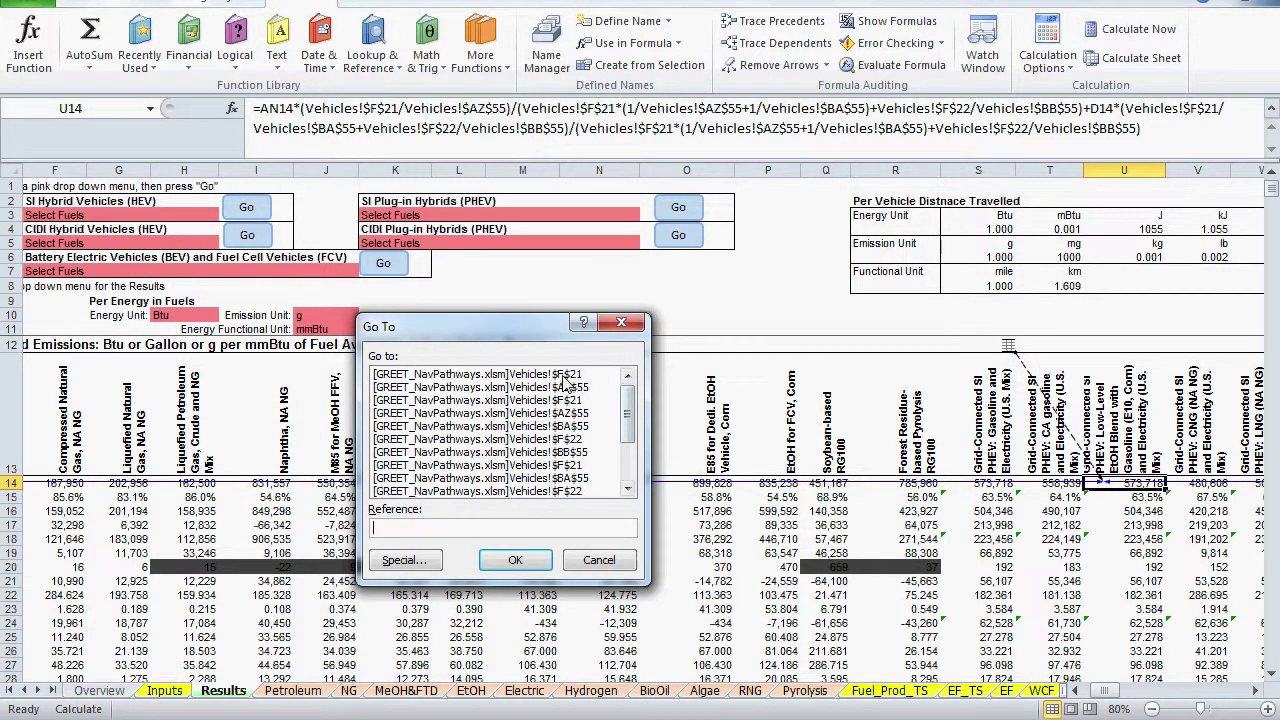
{"action": "key", "text": "Return"}
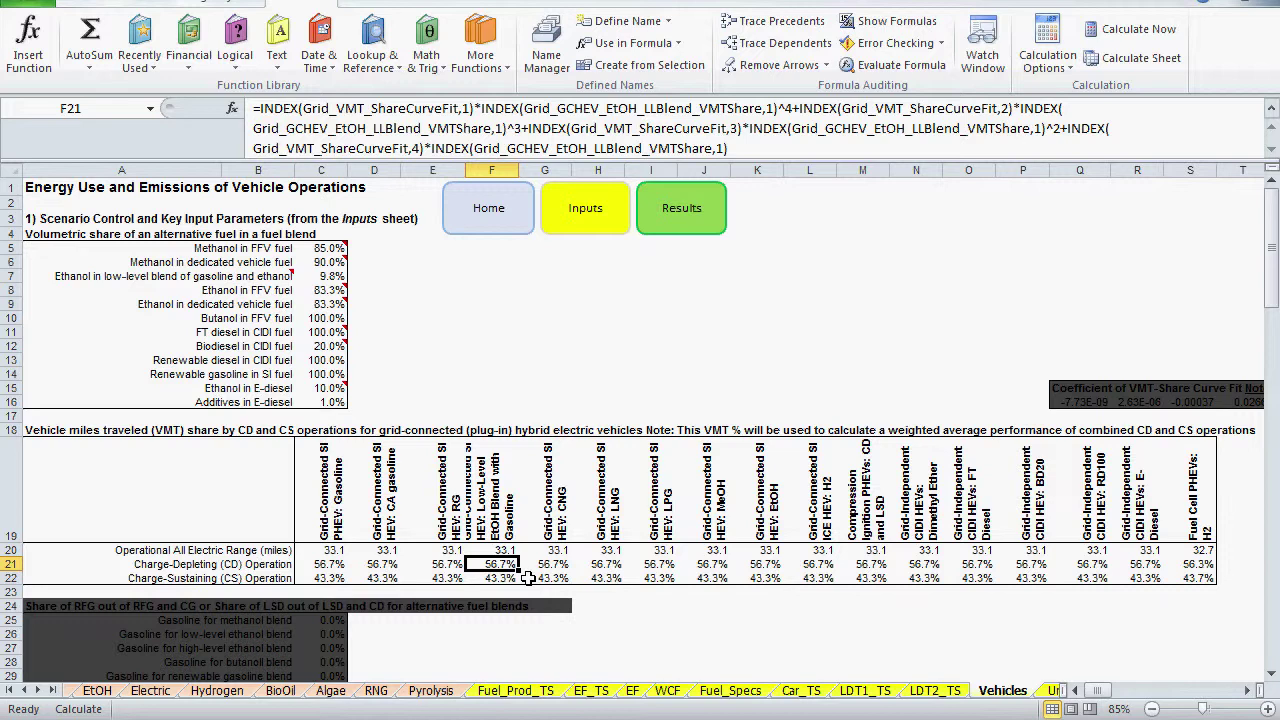
{"action": "key", "text": "F5"}
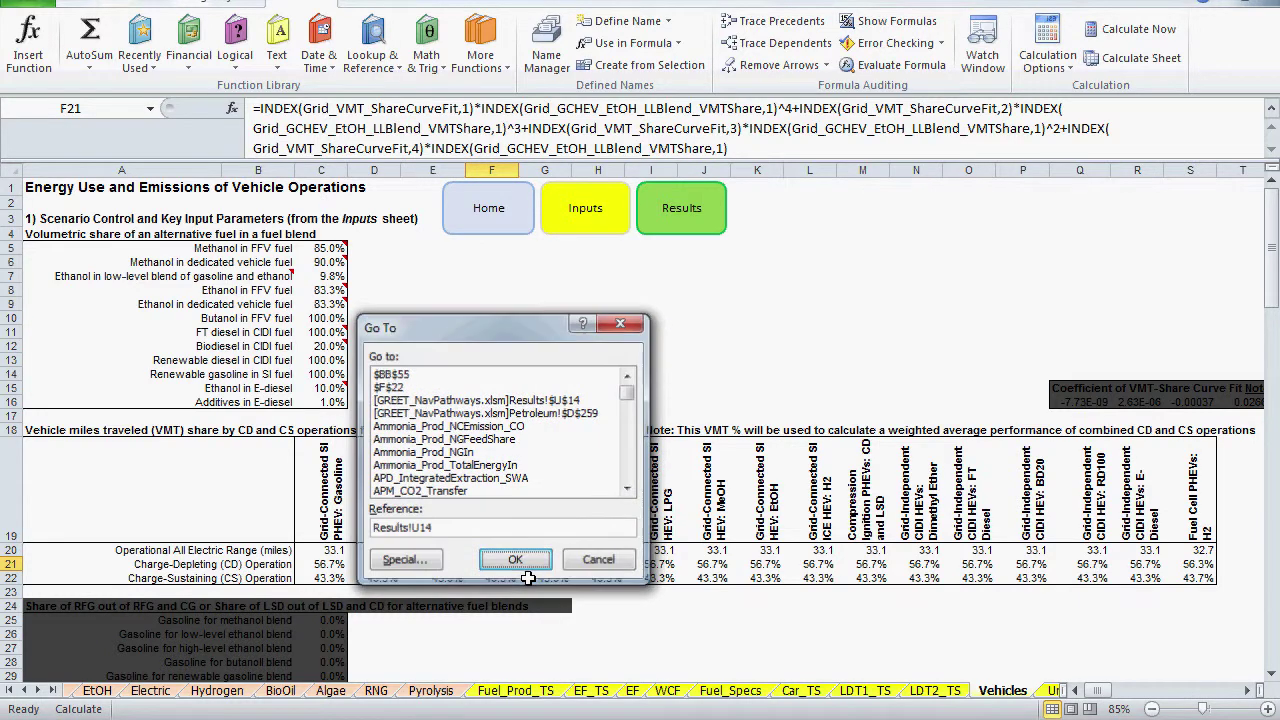
{"action": "key", "text": "Return"}
{"action": "scroll", "coordinate": [527, 580], "scroll_direction": "down", "scroll_amount": 1}
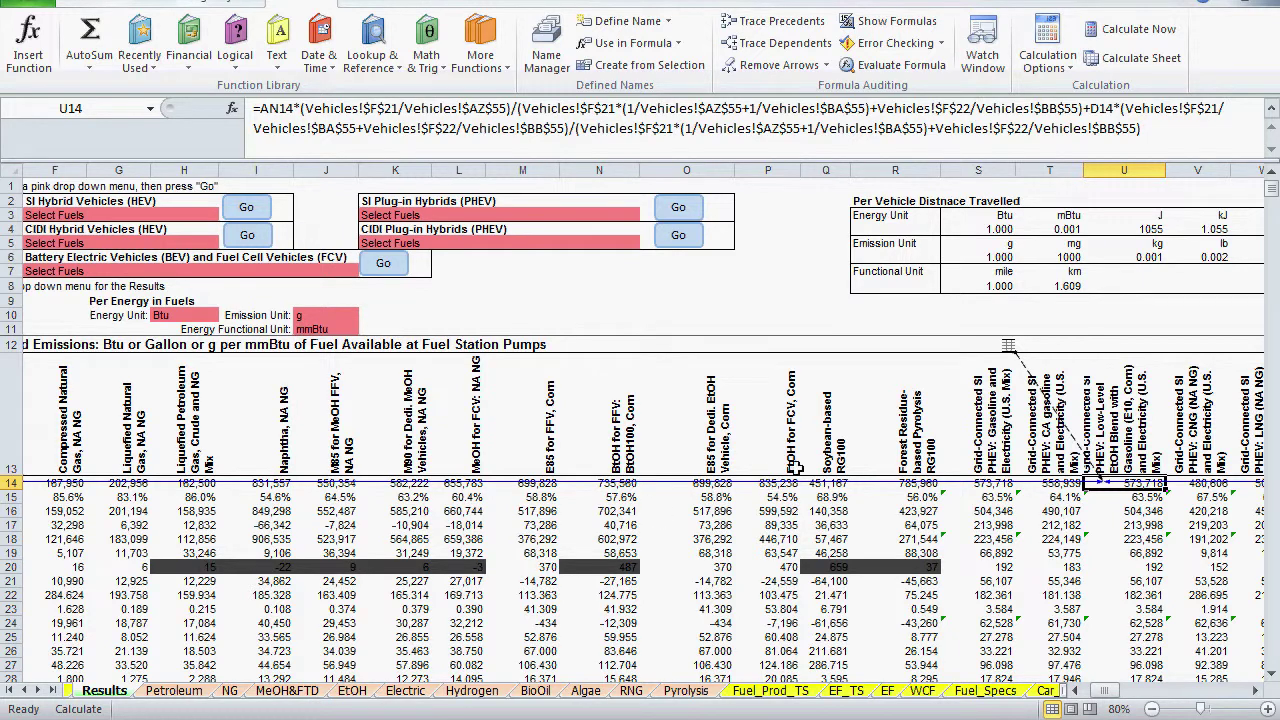
Follow U14's precedent to Vehicles!AZ55 (95.1) and read the AZ55 and BB55 formulas.
{"action": "double_click", "coordinate": [1032, 382]}
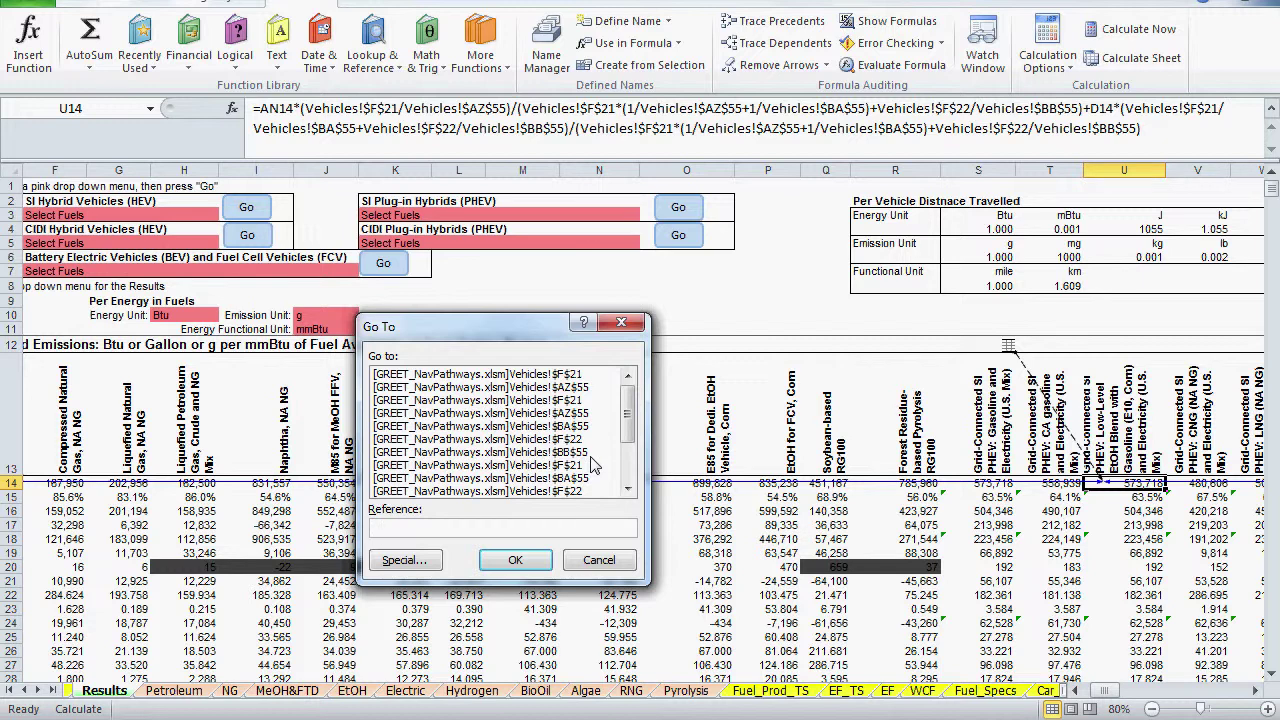
{"action": "double_click", "coordinate": [565, 388]}
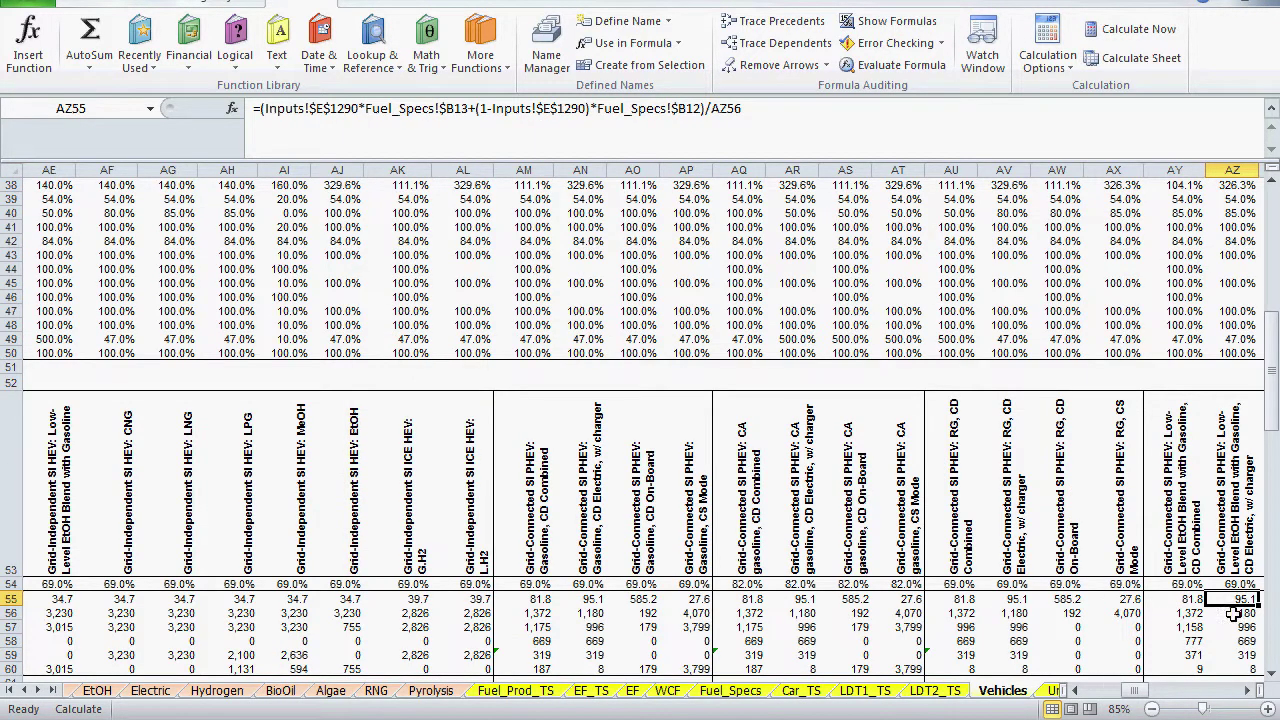
{"action": "left_click", "coordinate": [1253, 691]}
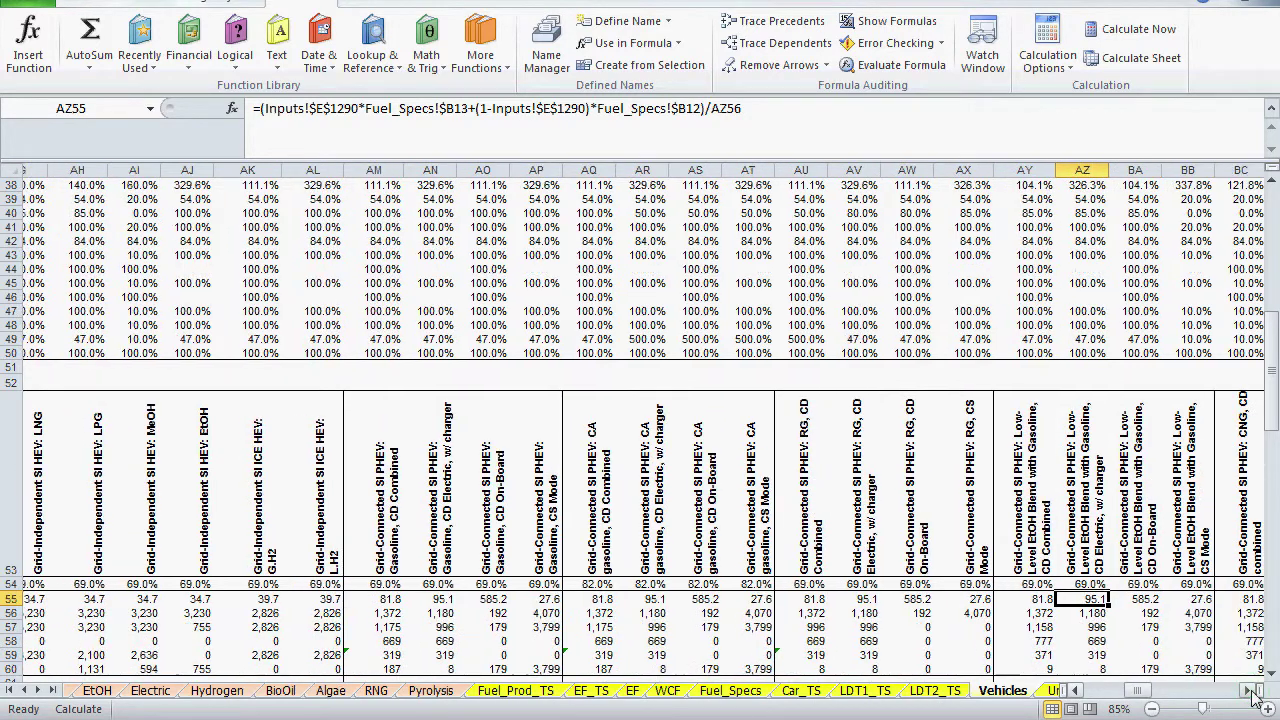
{"action": "left_click_drag", "start_coordinate": [1153, 691], "coordinate": [1096, 702]}
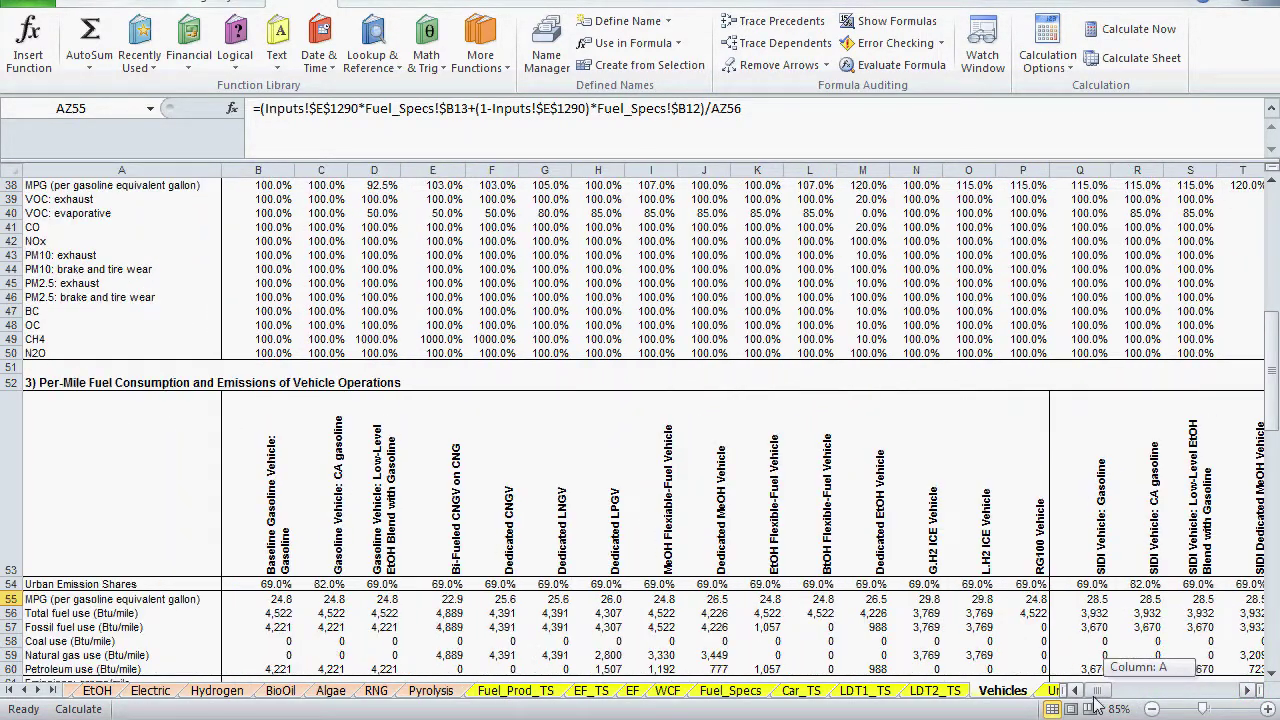
{"action": "left_click", "coordinate": [10, 599]}
{"action": "left_click", "coordinate": [1203, 691]}
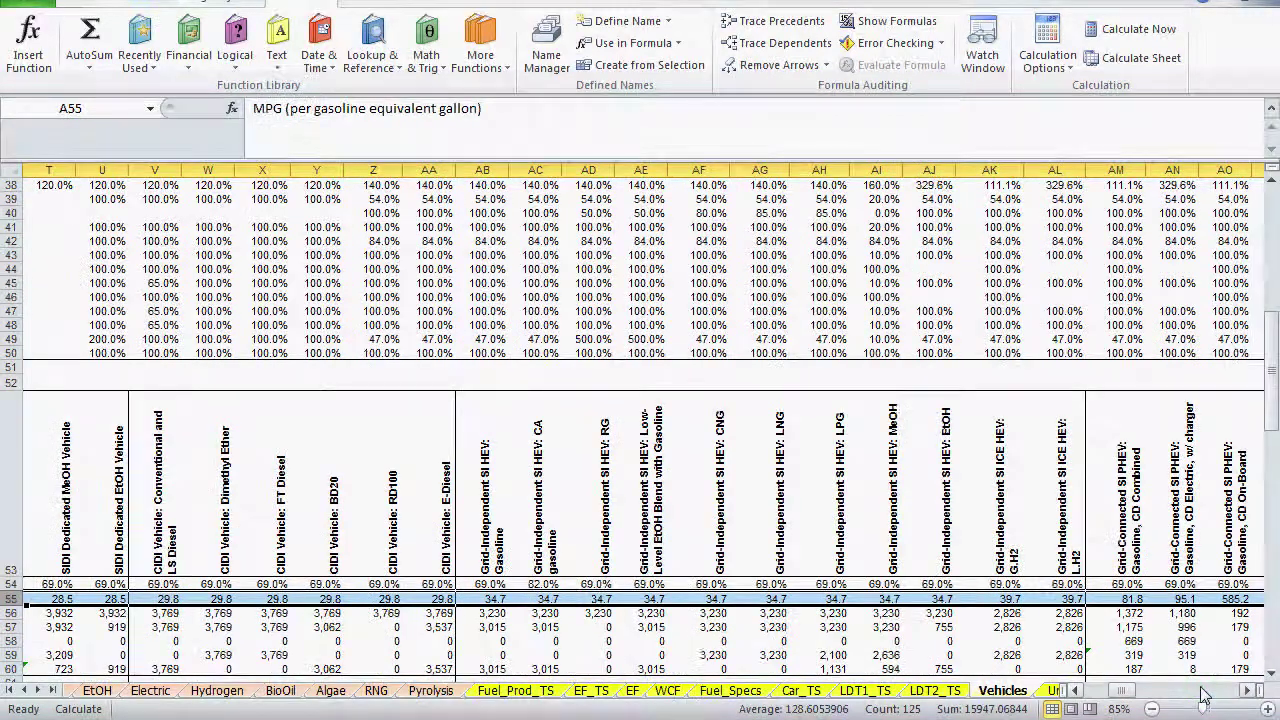
{"action": "left_click", "coordinate": [1203, 691]}
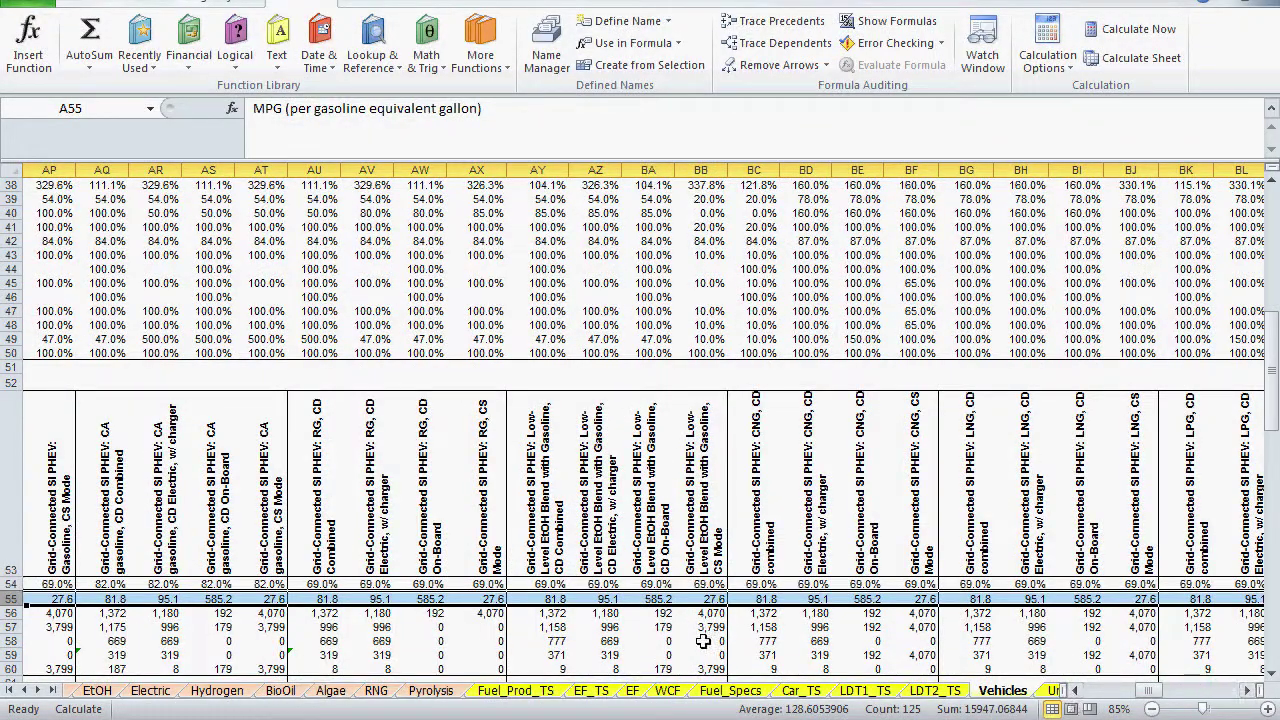
{"action": "left_click", "coordinate": [606, 599]}
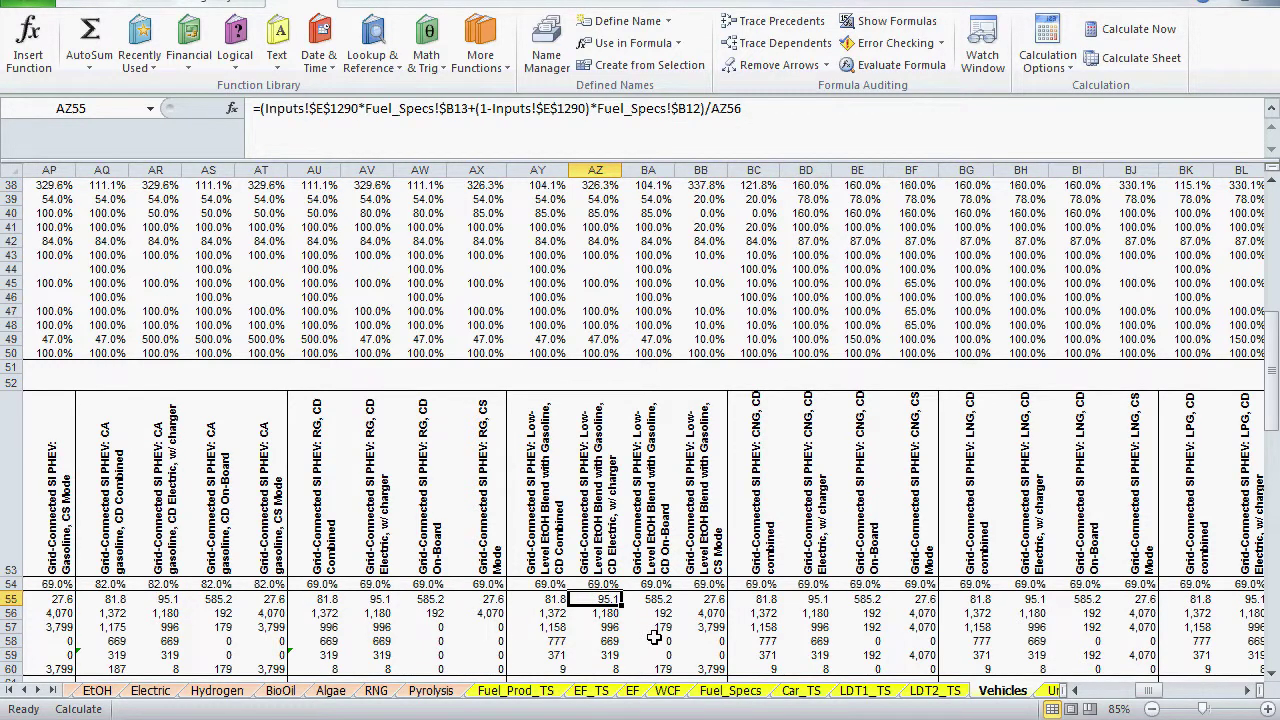
{"action": "key", "text": "Right"}
{"action": "key", "text": "Right"}
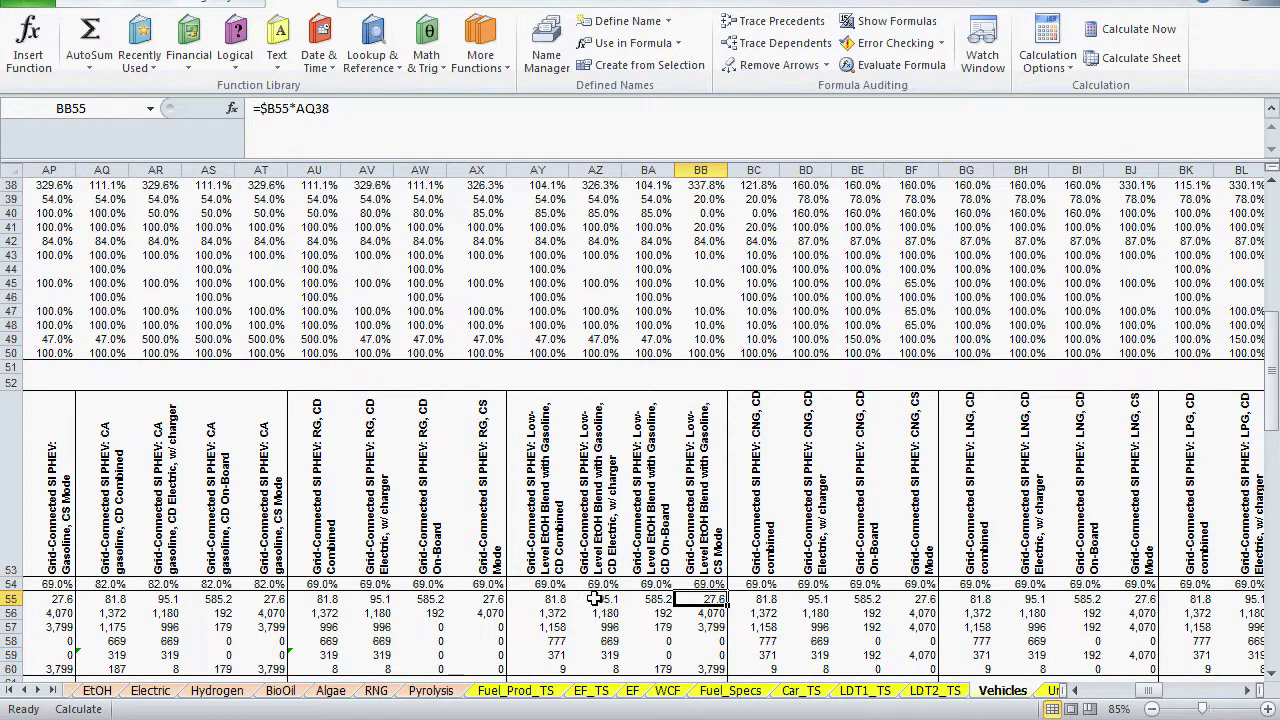
Compare AZ55–BB55 and examine the Inputs!$E$1290 references in BA55's formula.
{"action": "left_click_drag", "start_coordinate": [594, 598], "coordinate": [700, 597]}
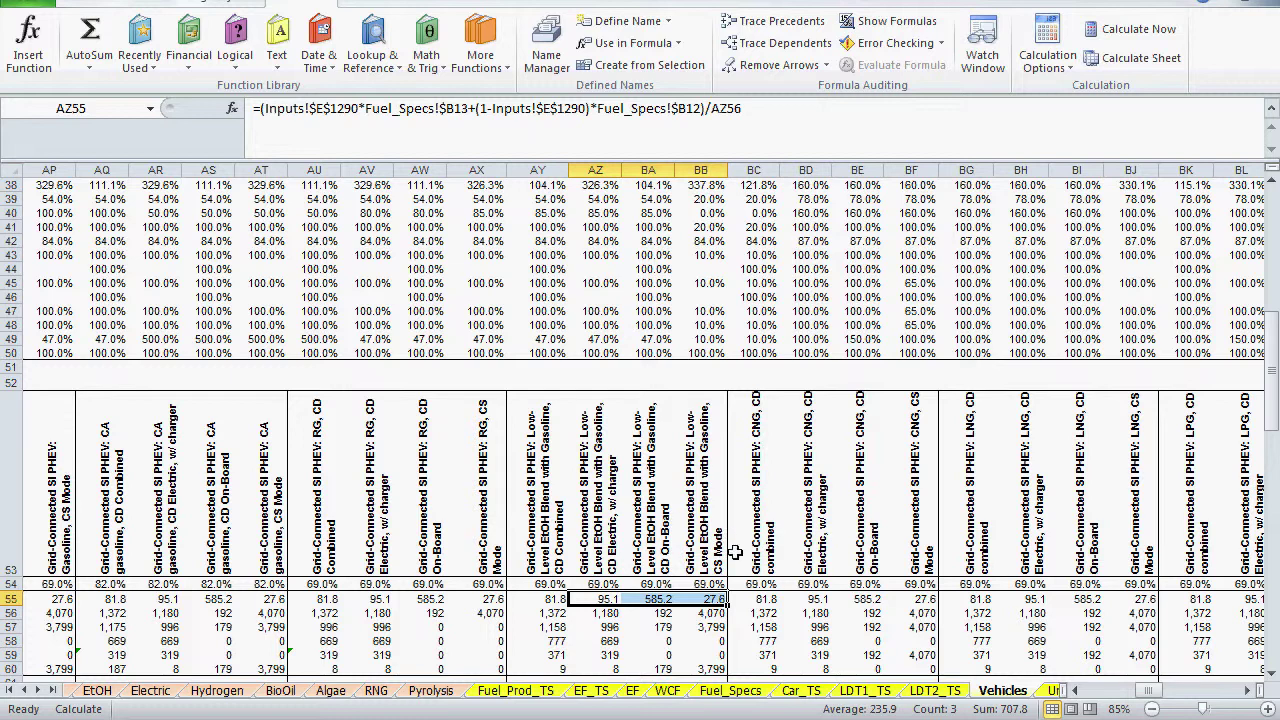
{"action": "left_click", "coordinate": [600, 598]}
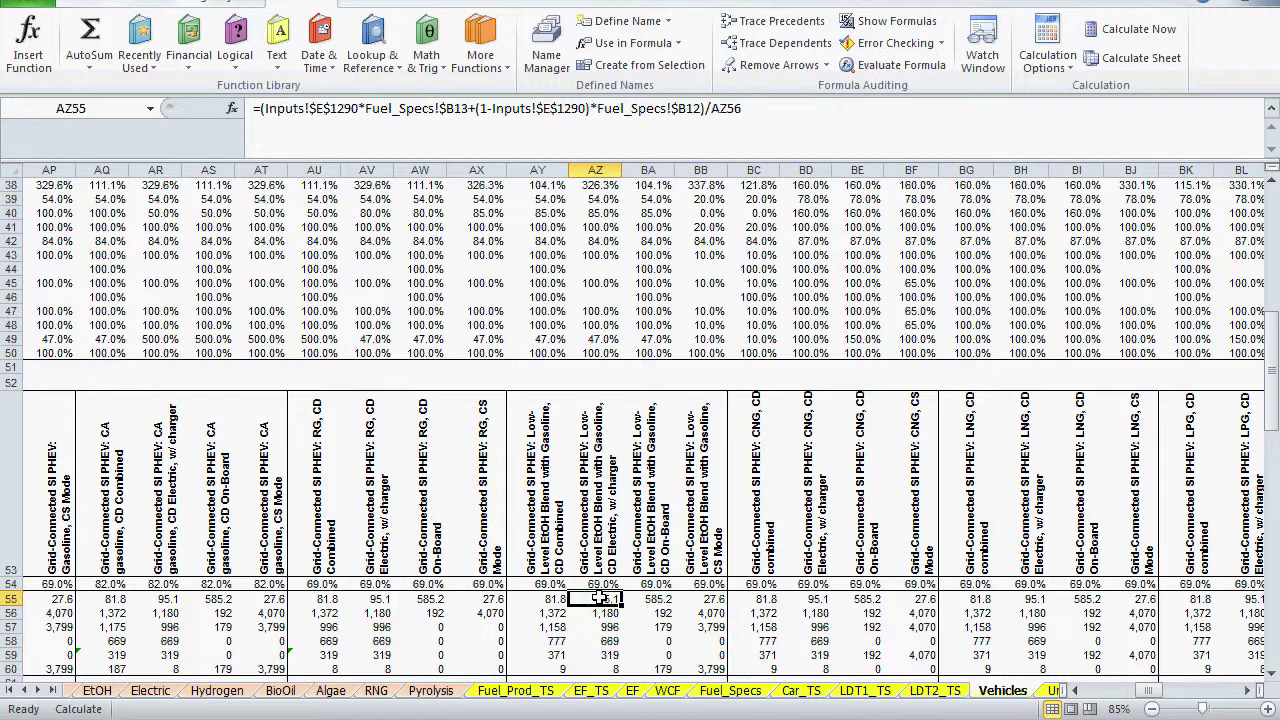
{"action": "key", "text": "Right"}
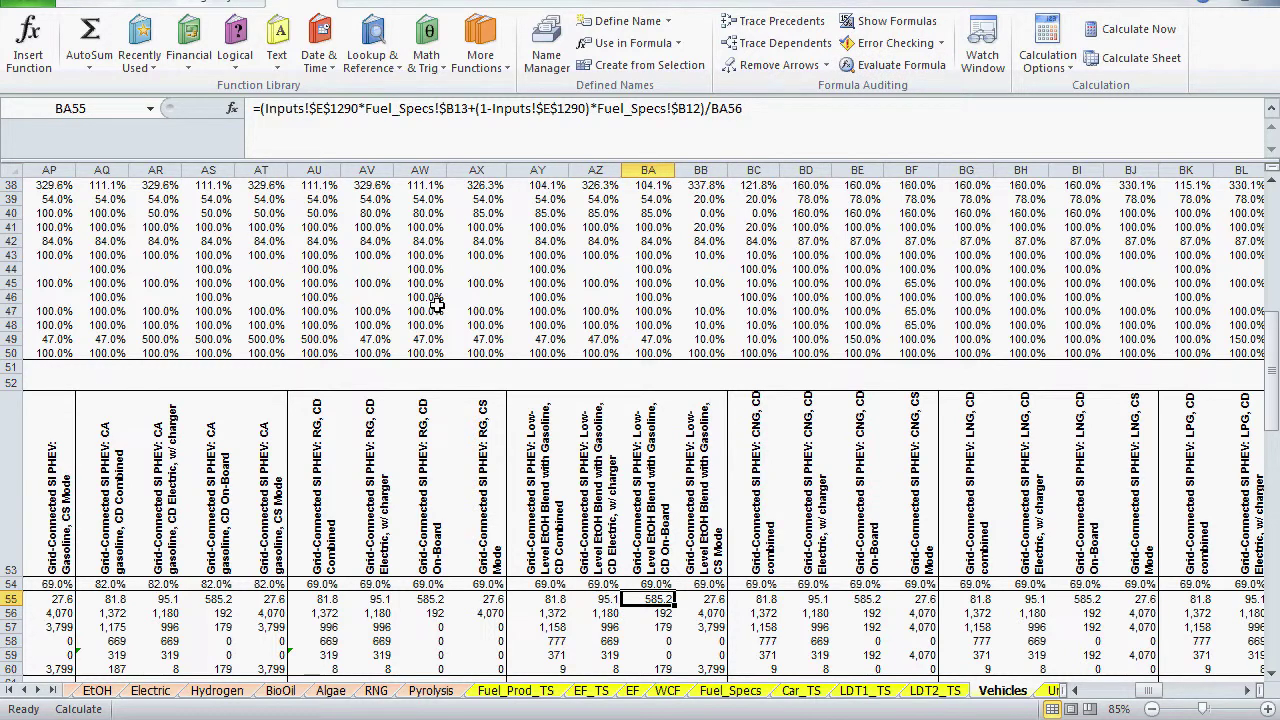
{"action": "left_click_drag", "start_coordinate": [263, 108], "coordinate": [358, 108]}
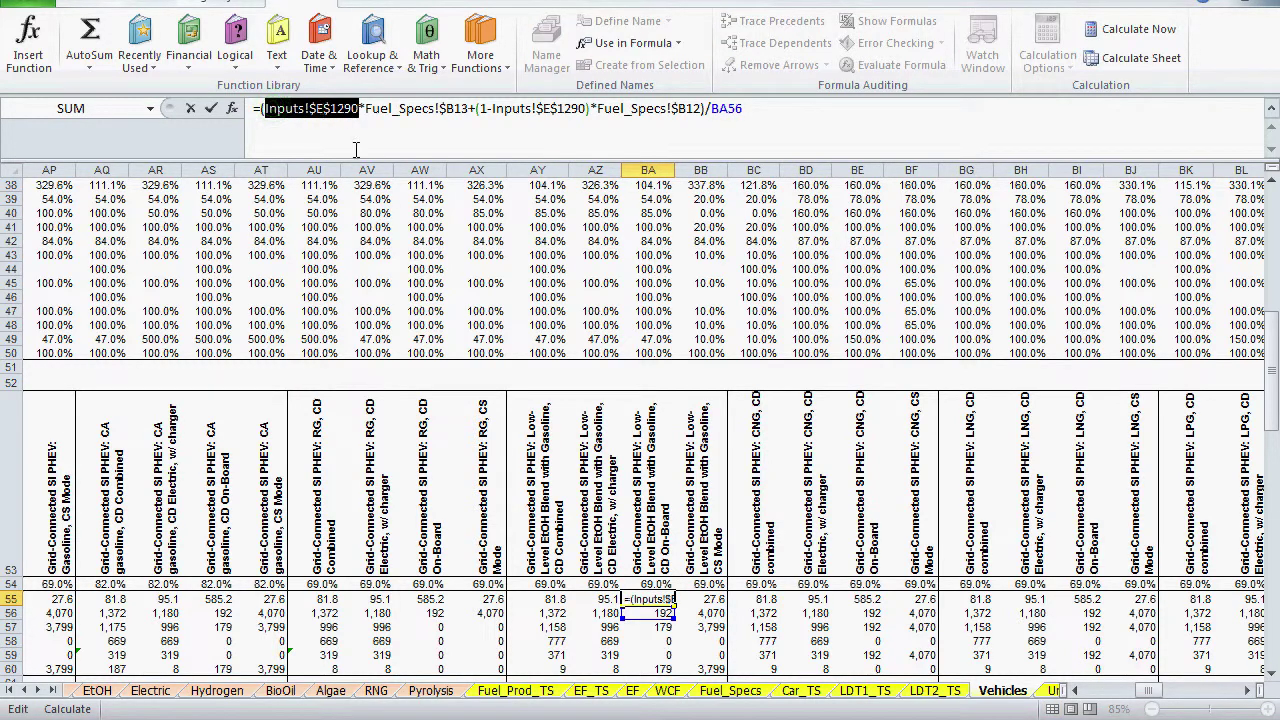
{"action": "double_click", "coordinate": [540, 110]}
{"action": "left_click_drag", "start_coordinate": [538, 115], "coordinate": [482, 112]}
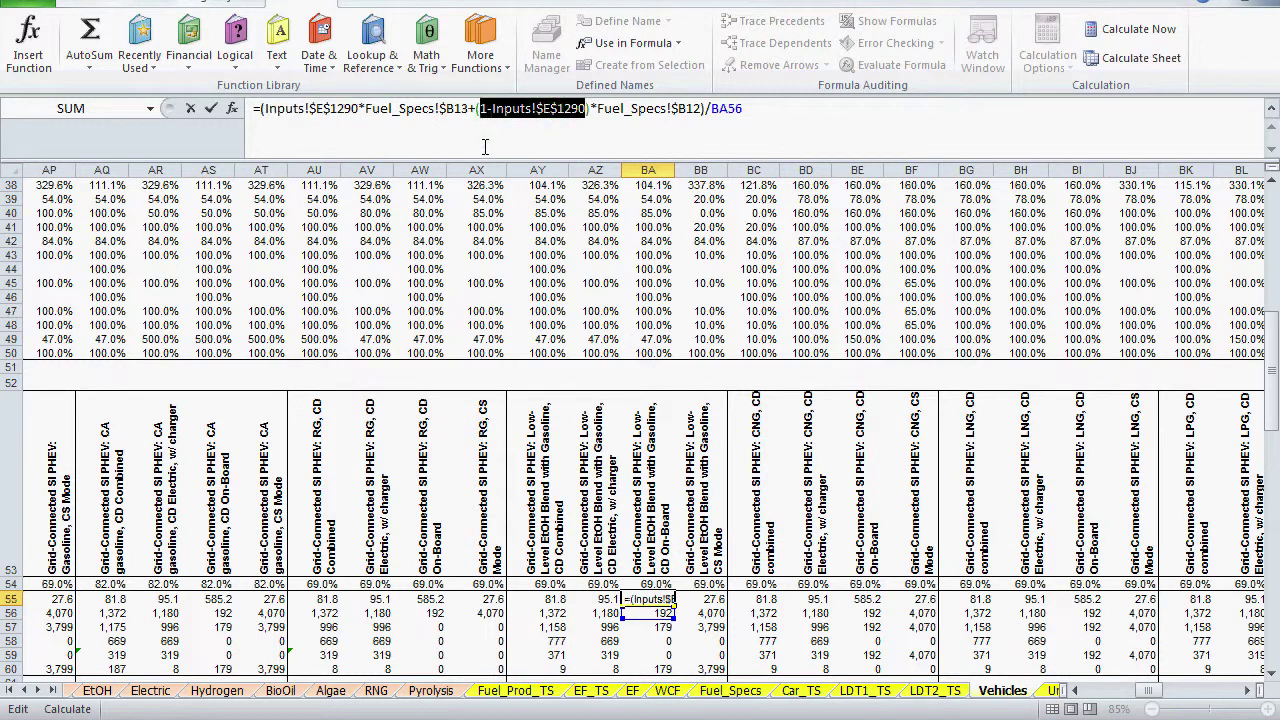
{"action": "key", "text": "Escape"}
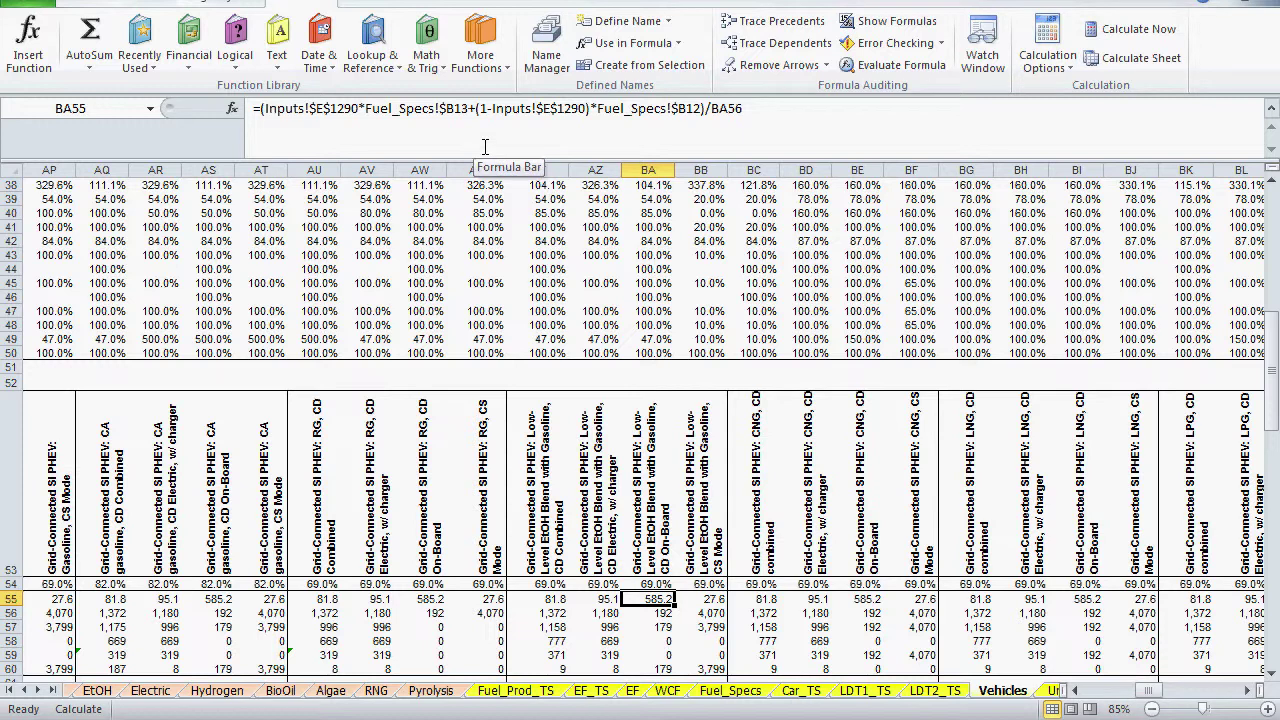
{"action": "key", "text": "Right"}
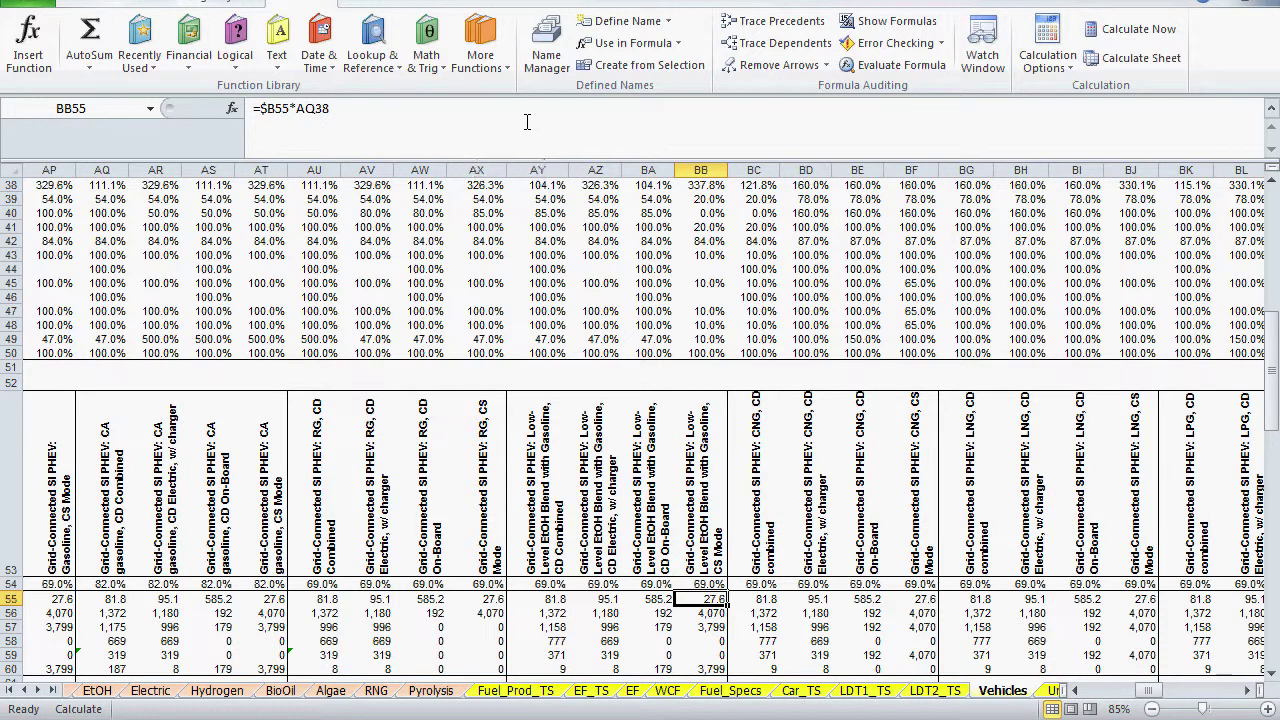
Return to Results!U14, then switch to the EtOH sheet.
{"action": "key", "text": "F5"}
{"action": "key", "text": "Return"}
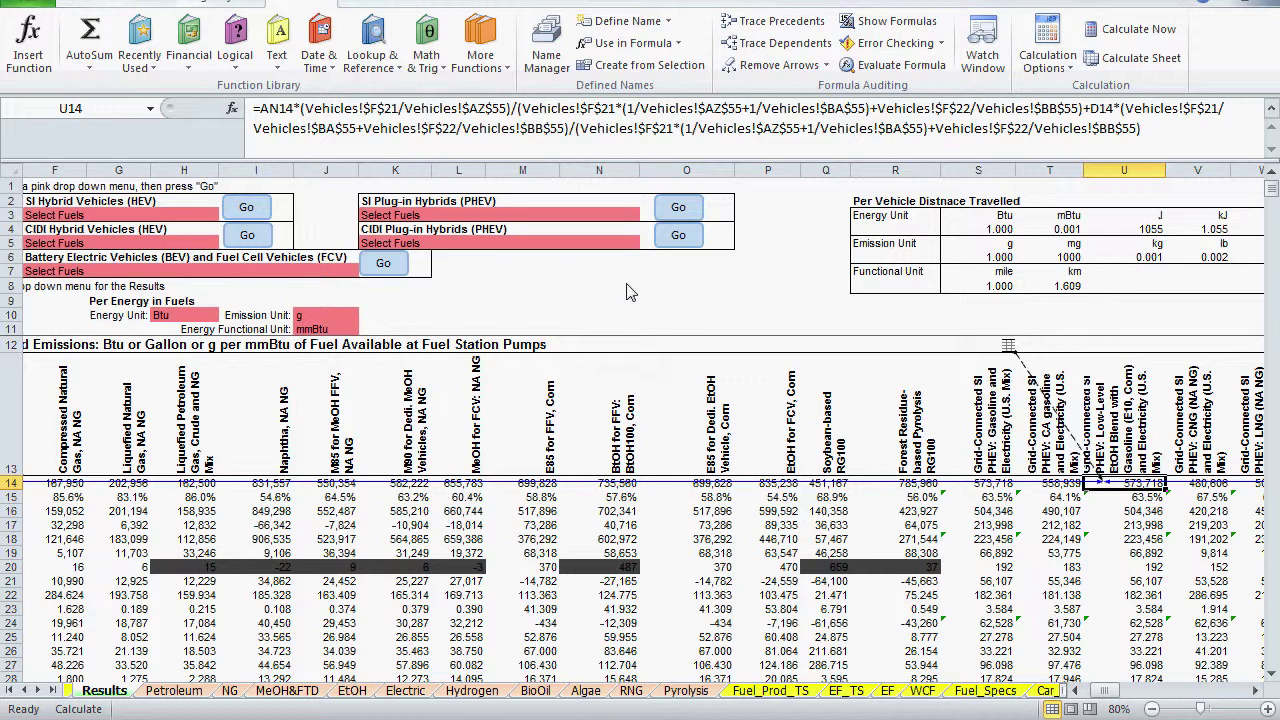
{"action": "left_click", "coordinate": [341, 697]}
Jump to cell J483 on the EtOH sheet and zoom the sheet to 90%.
{"action": "left_click", "coordinate": [98, 108]}
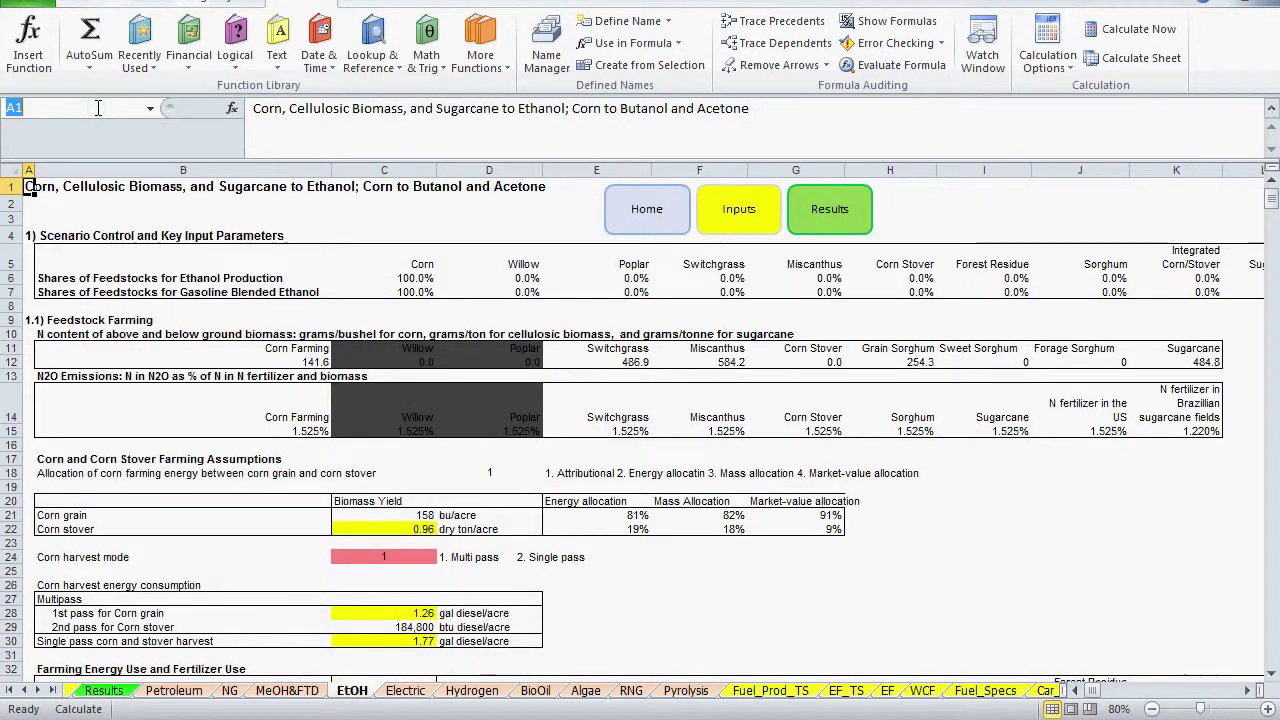
{"action": "type", "text": "j483"}
{"action": "key", "text": "Return"}
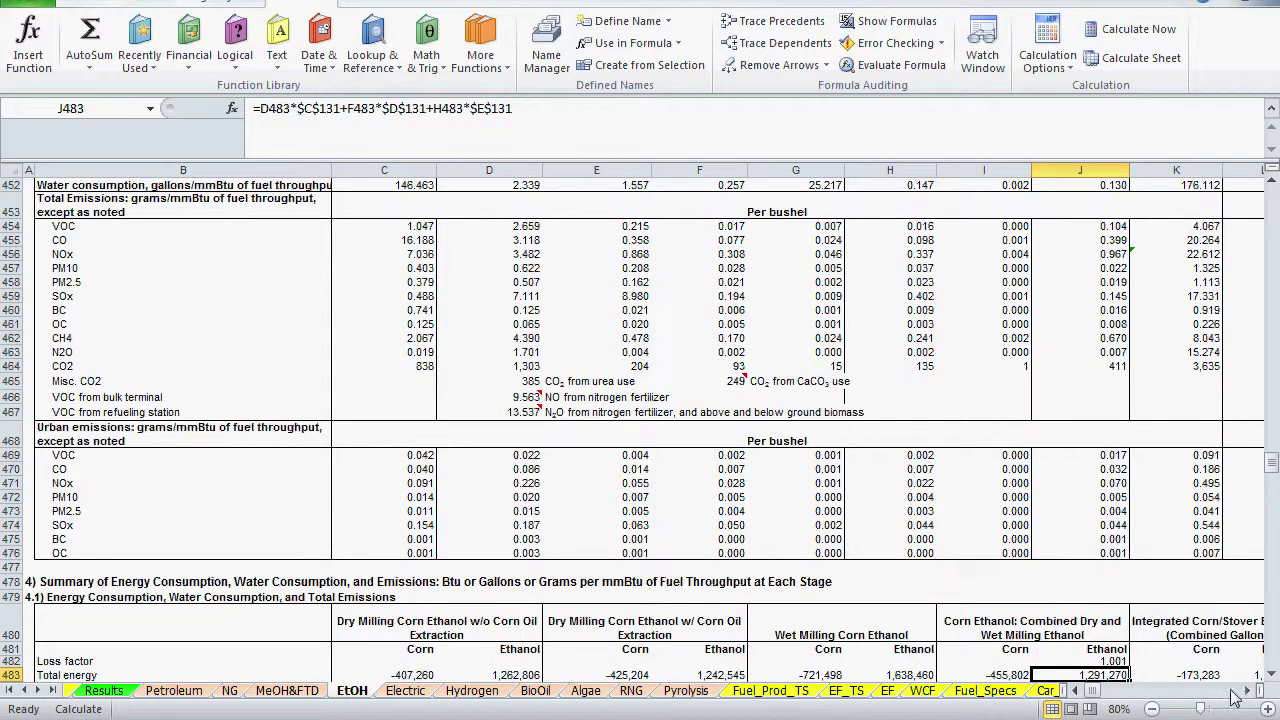
{"action": "left_click", "coordinate": [1267, 709]}
{"action": "scroll", "coordinate": [933, 488], "scroll_direction": "down", "scroll_amount": 6}
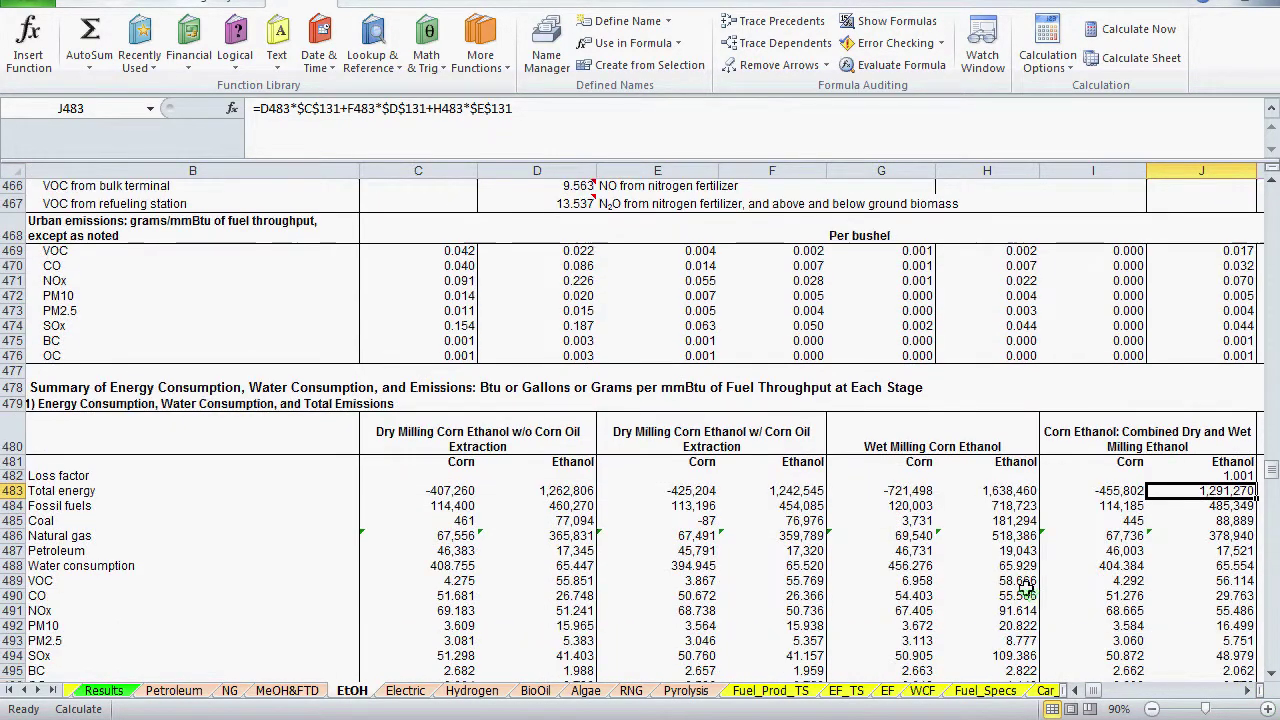
Inspect J483's formula and referenced cells without changing it, then move left along the Total energy row.
{"action": "key", "text": "F2"}
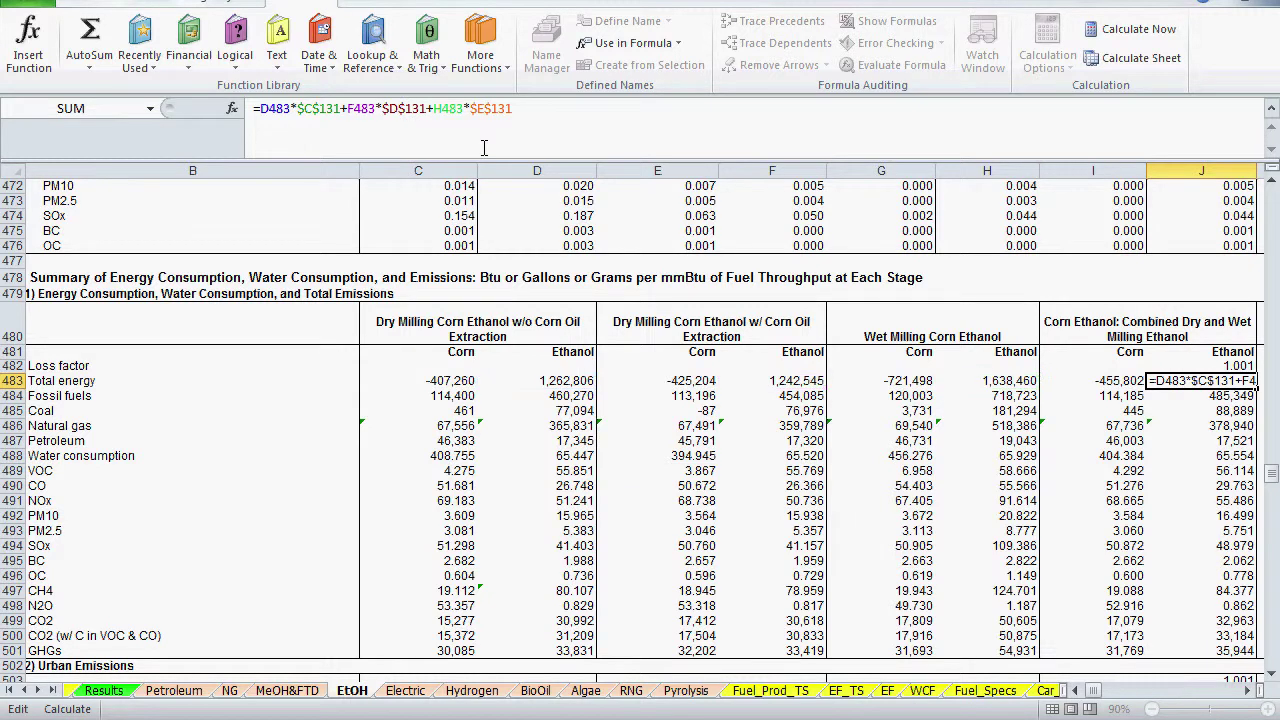
{"action": "key", "text": "Escape"}
{"action": "key", "text": "Left"}
{"action": "key", "text": "Left"}
{"action": "key", "text": "Left"}
{"action": "key", "text": "Left"}
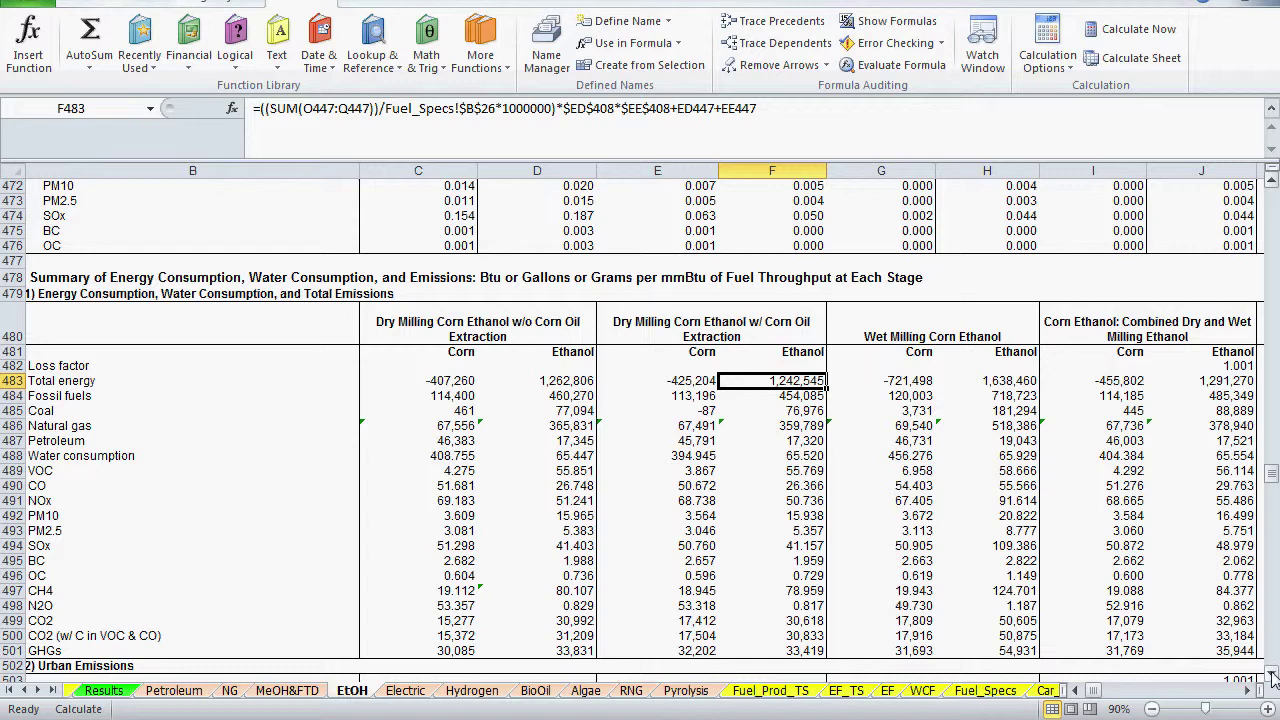
Shift the sheet one column right and select the F483 label in D515.
{"action": "left_click_drag", "start_coordinate": [1272, 677], "coordinate": [1272, 677]}
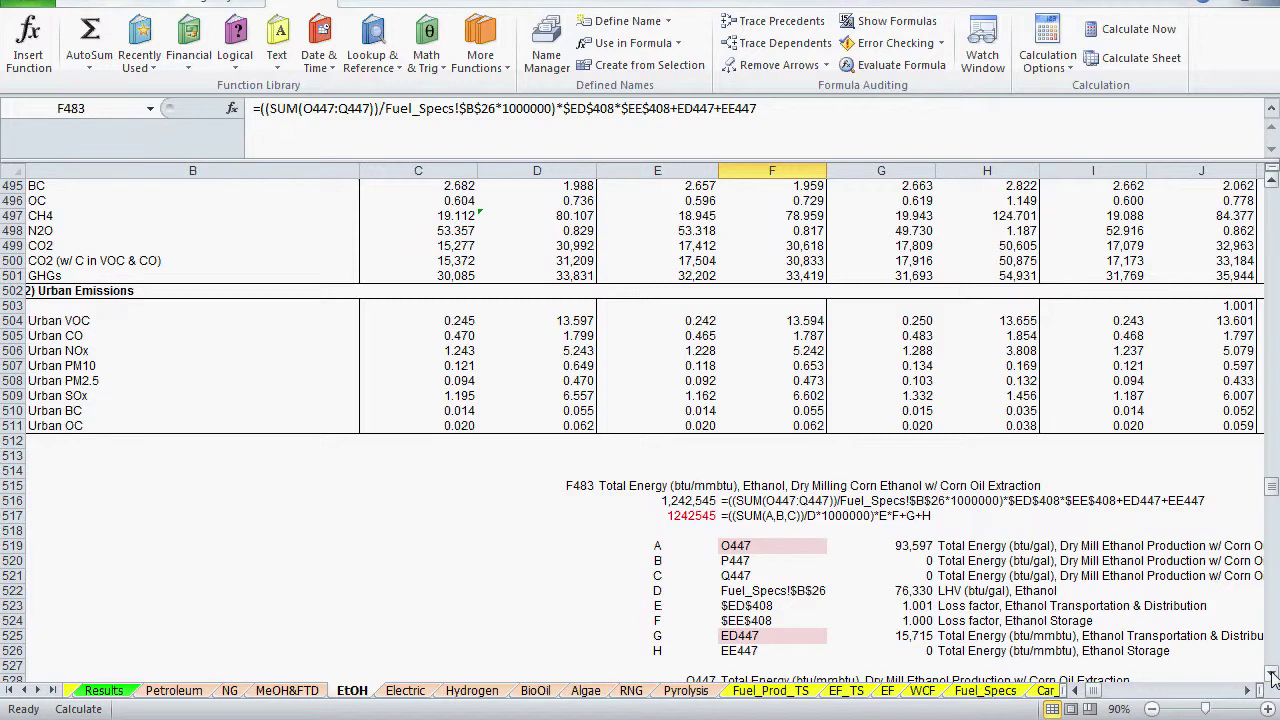
{"action": "left_click", "coordinate": [1248, 690]}
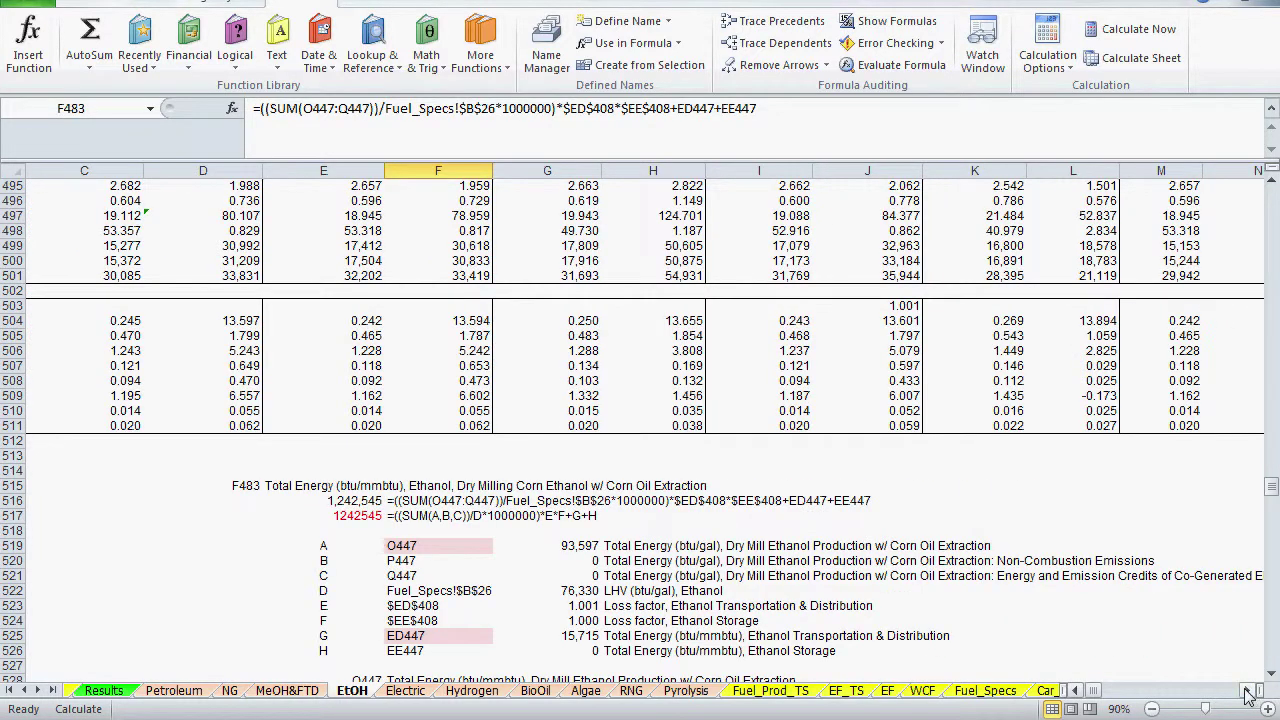
{"action": "left_click", "coordinate": [242, 487]}
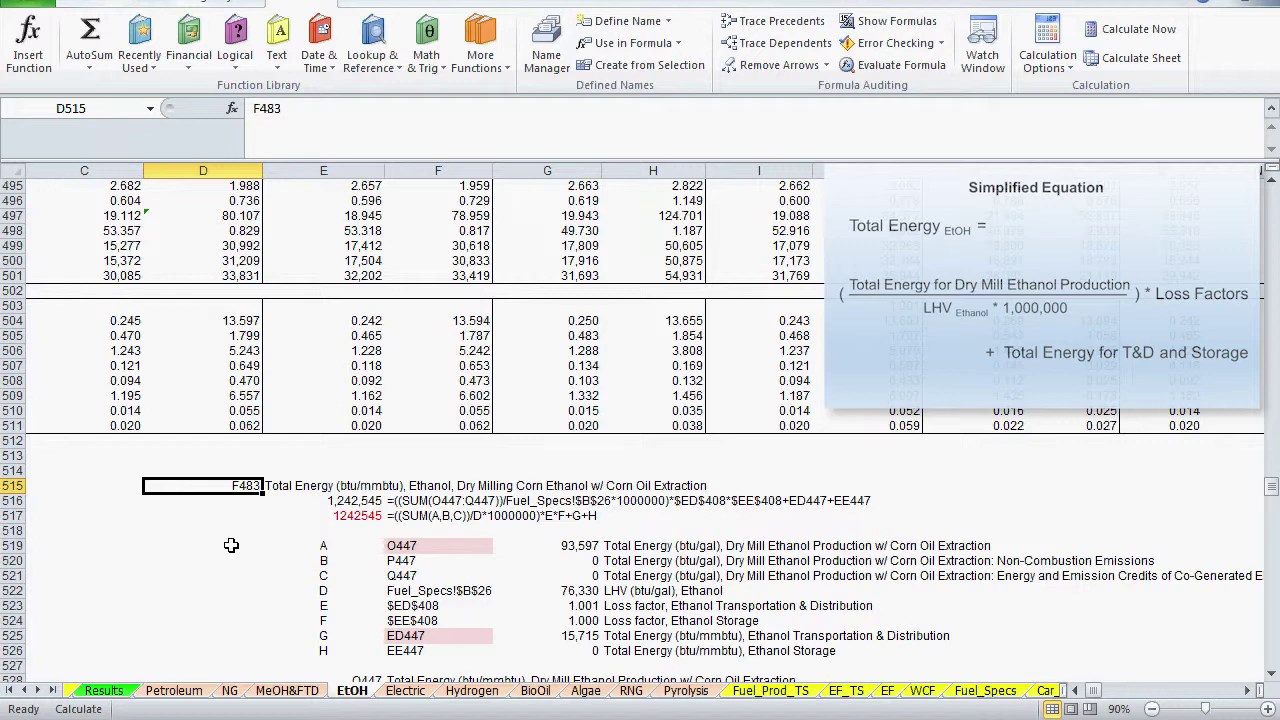
{"action": "key", "text": "Right"}
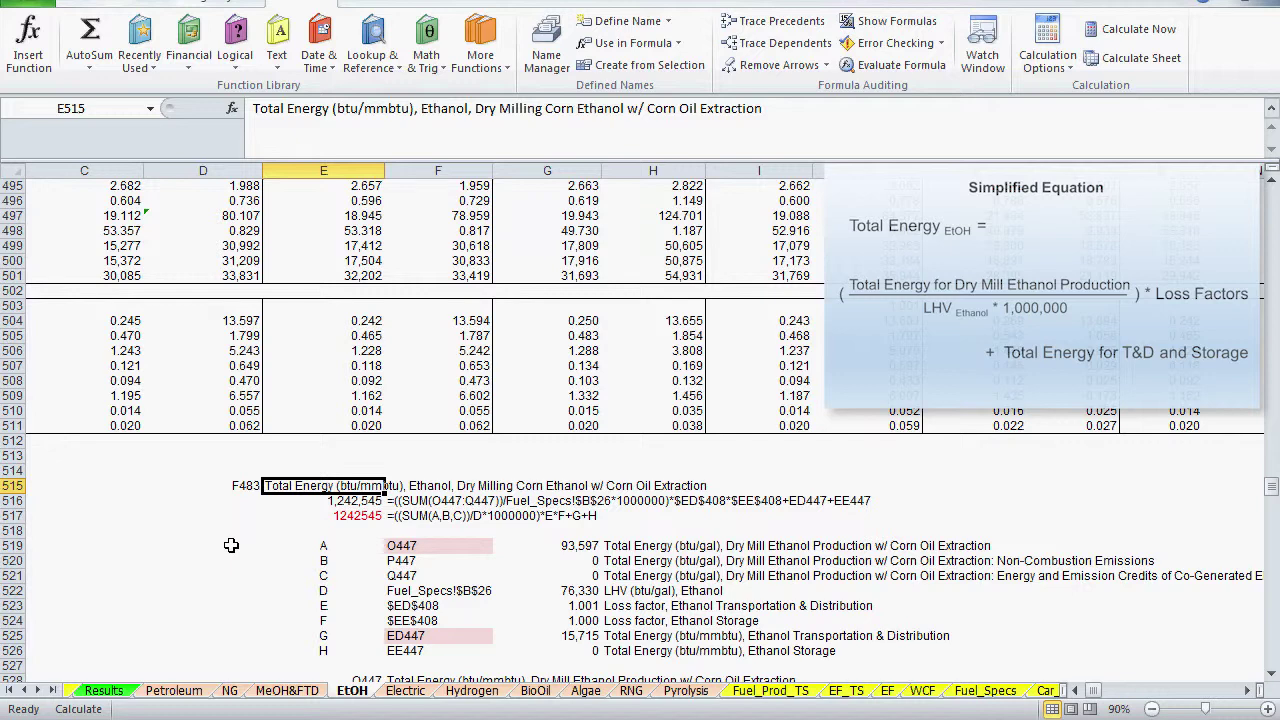
{"action": "key", "text": "Down"}
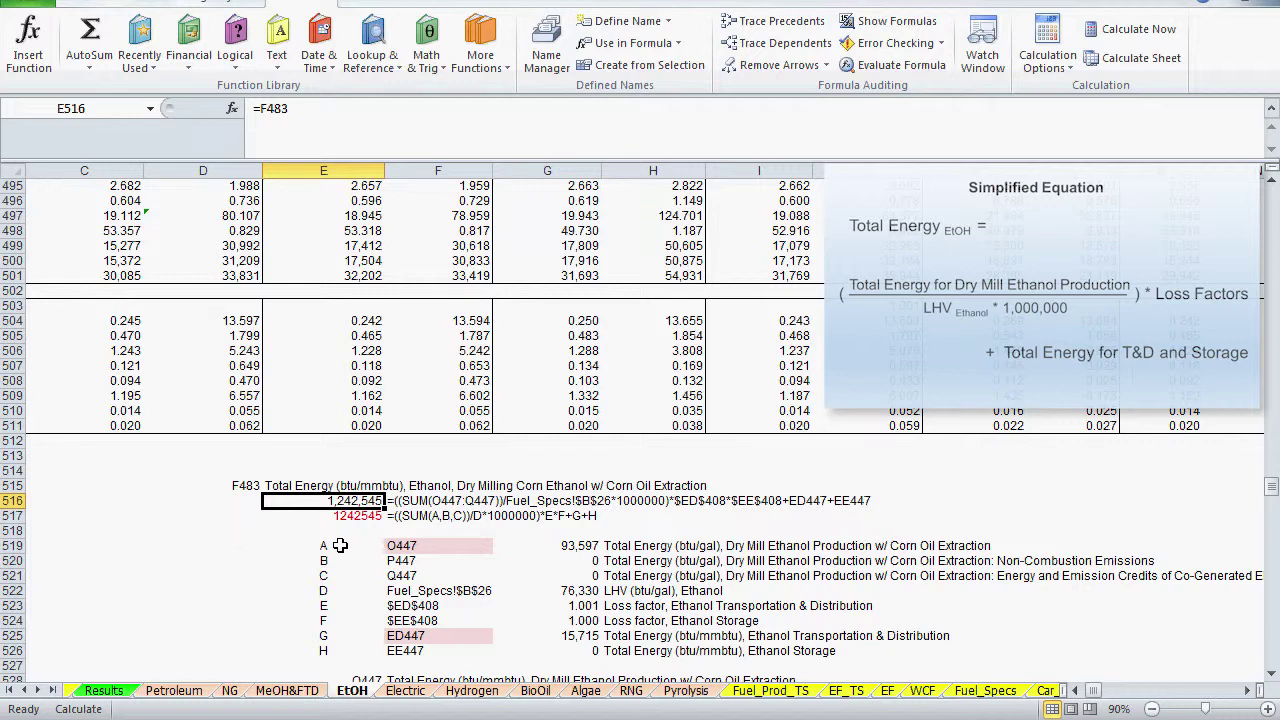
{"action": "key", "text": "Right"}
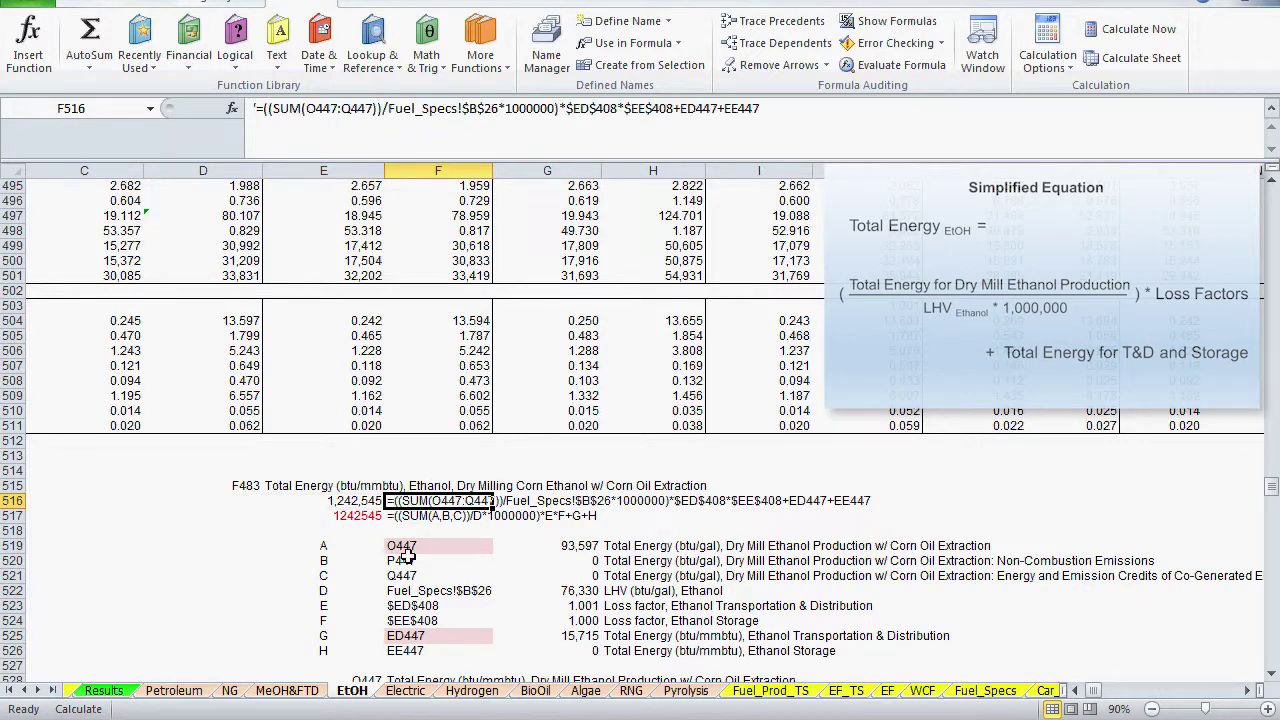
{"action": "key", "text": "Down"}
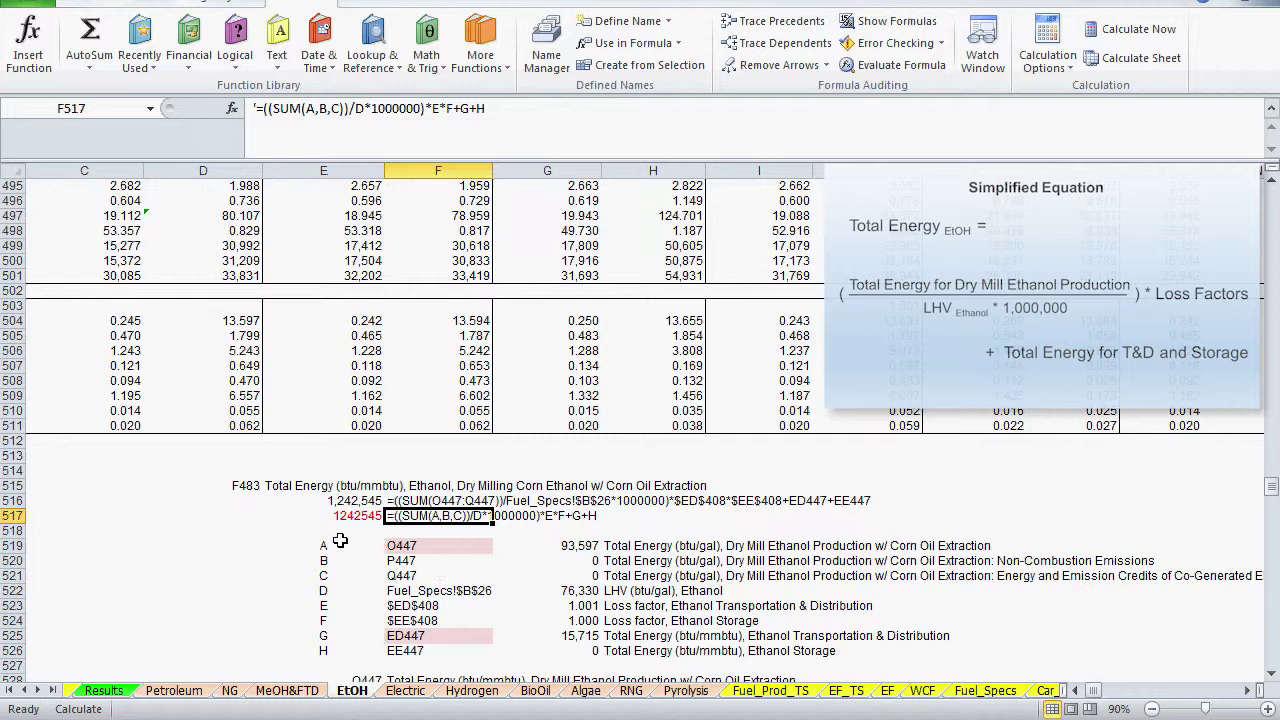
{"action": "left_click_drag", "start_coordinate": [340, 545], "coordinate": [340, 652]}
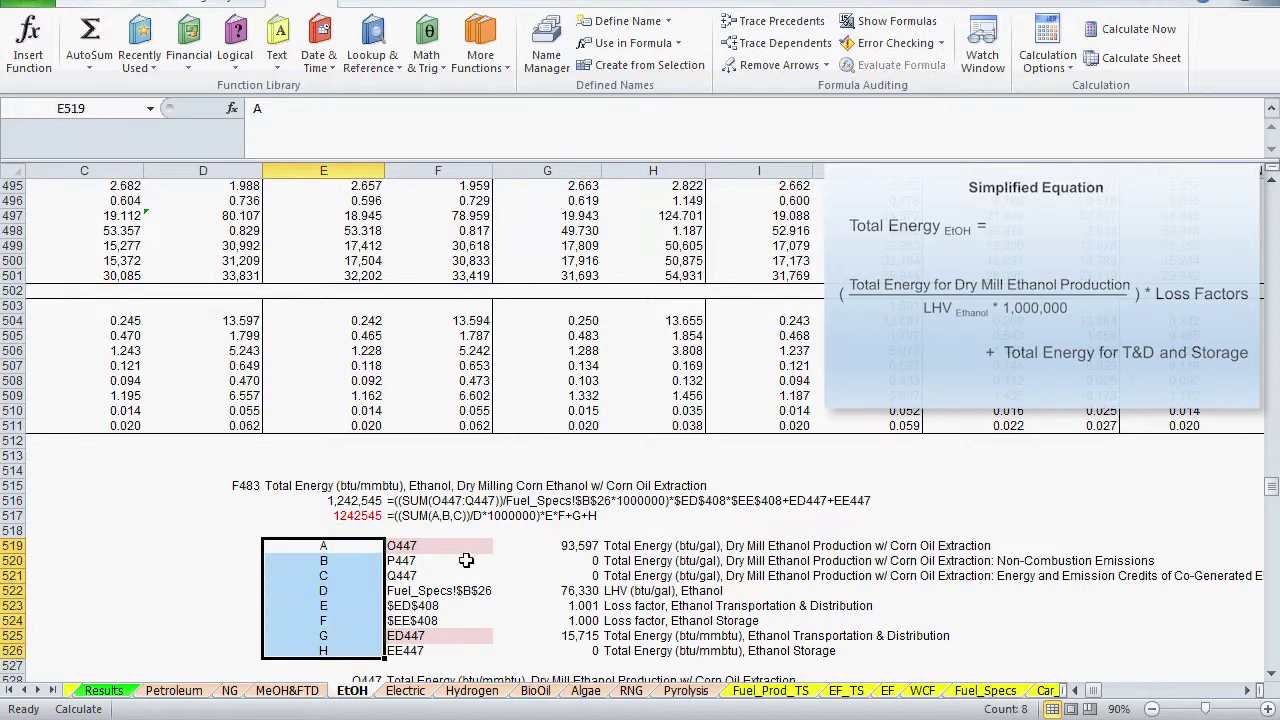
{"action": "left_click_drag", "start_coordinate": [464, 534], "coordinate": [464, 650]}
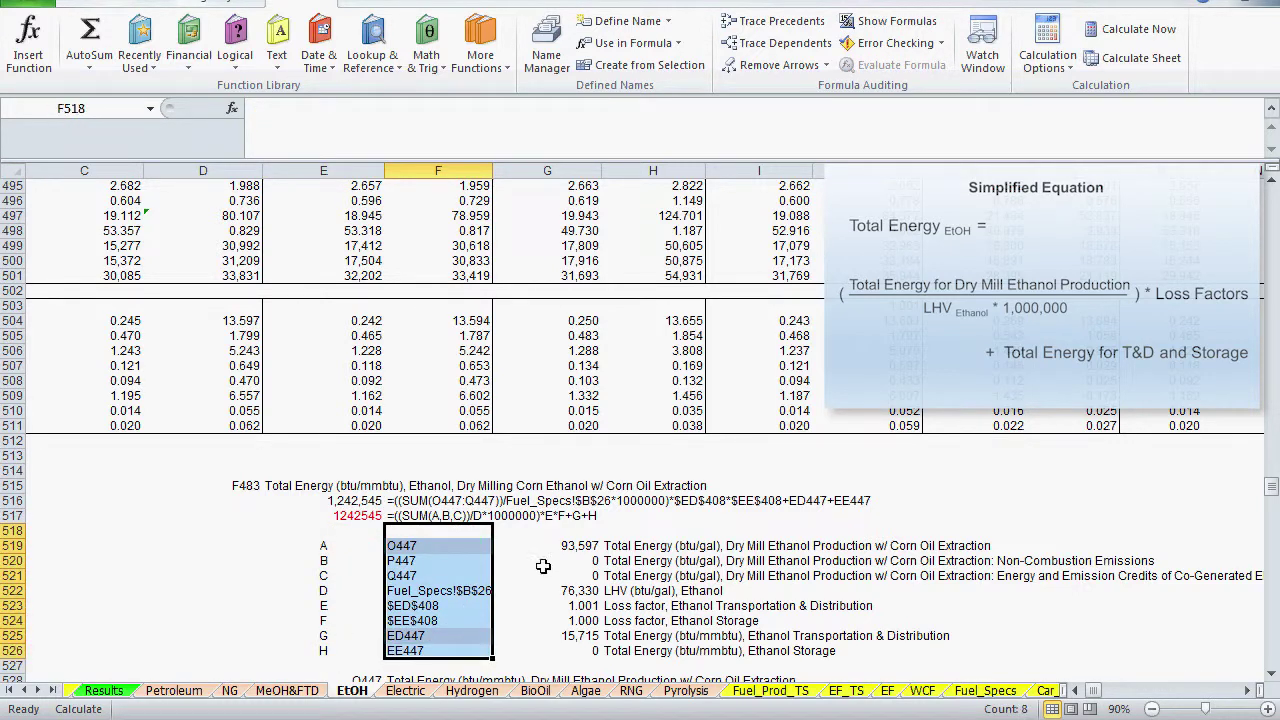
{"action": "left_click_drag", "start_coordinate": [545, 545], "coordinate": [549, 650]}
{"action": "left_click_drag", "start_coordinate": [640, 546], "coordinate": [645, 648]}
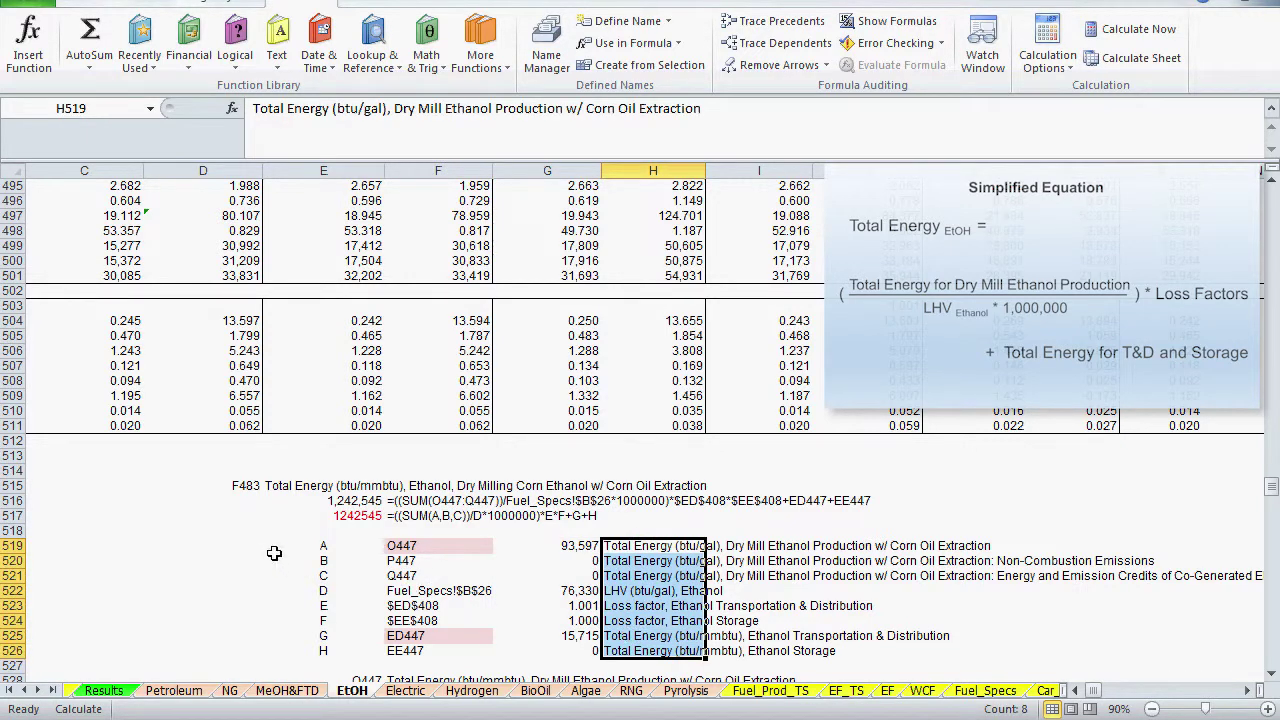
{"action": "left_click", "coordinate": [643, 548]}
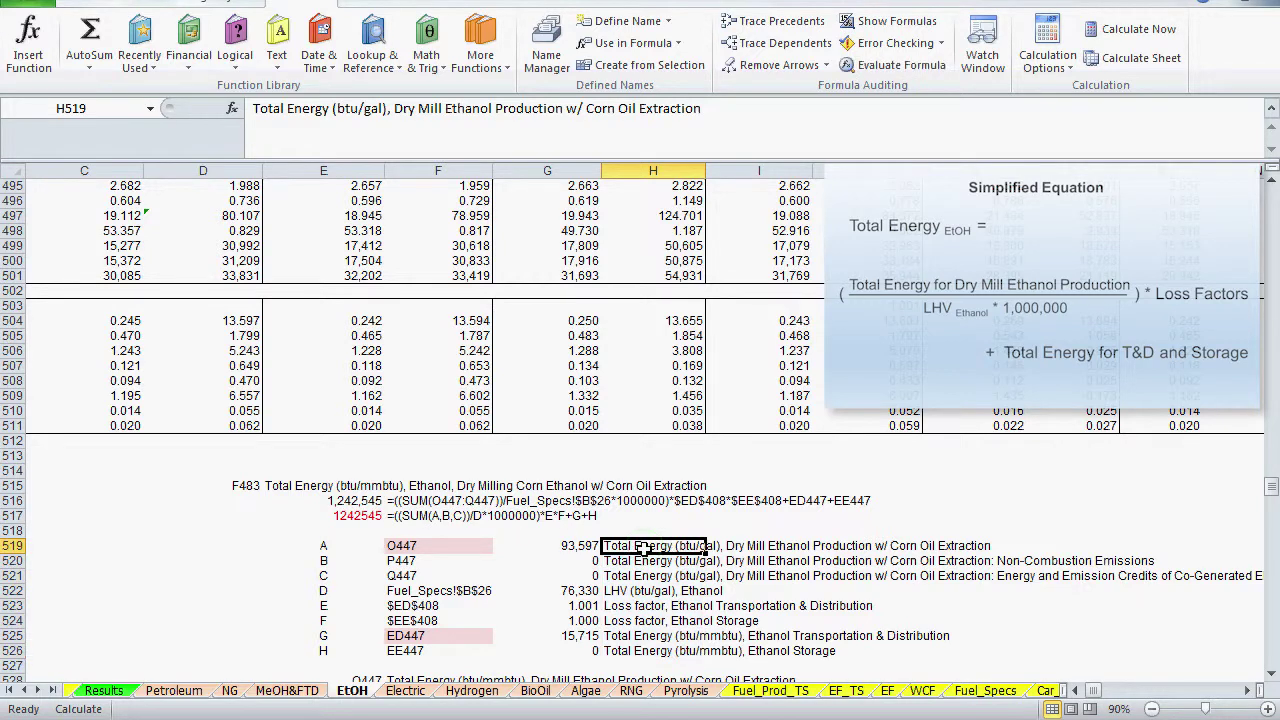
{"action": "left_click_drag", "start_coordinate": [680, 556], "coordinate": [681, 576]}
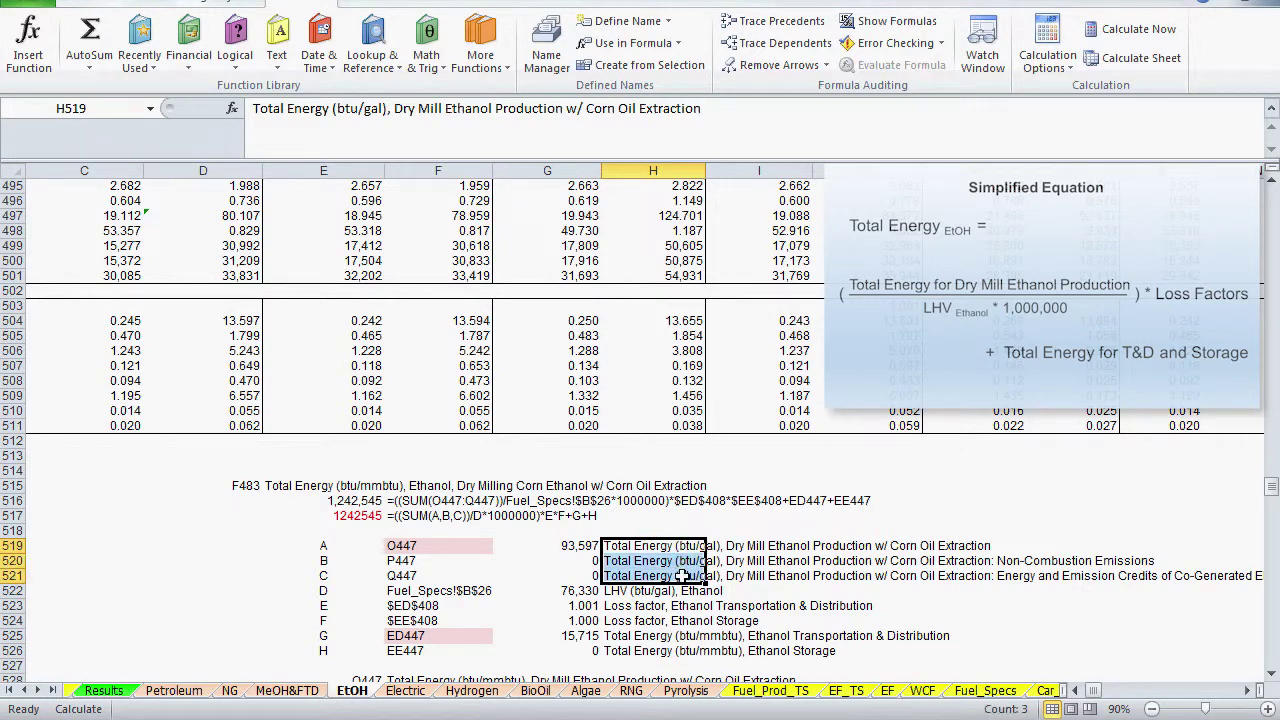
{"action": "left_click", "coordinate": [632, 594]}
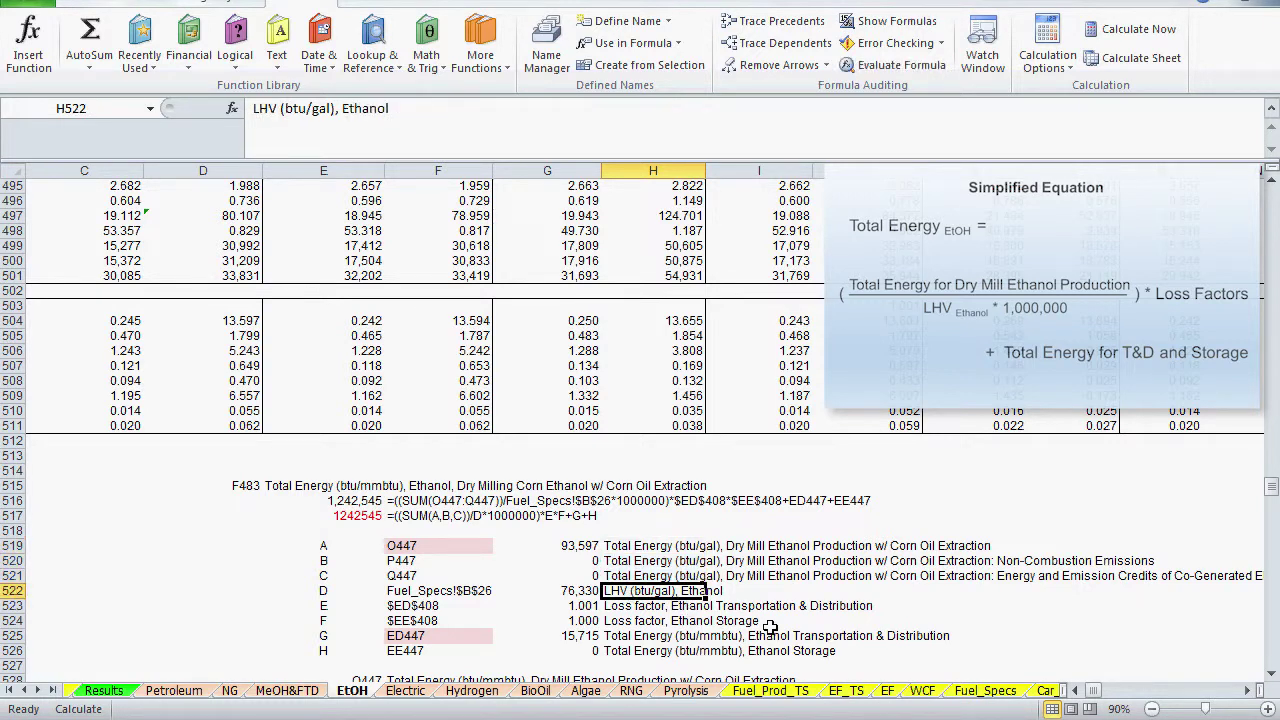
{"action": "left_click_drag", "start_coordinate": [658, 607], "coordinate": [700, 621]}
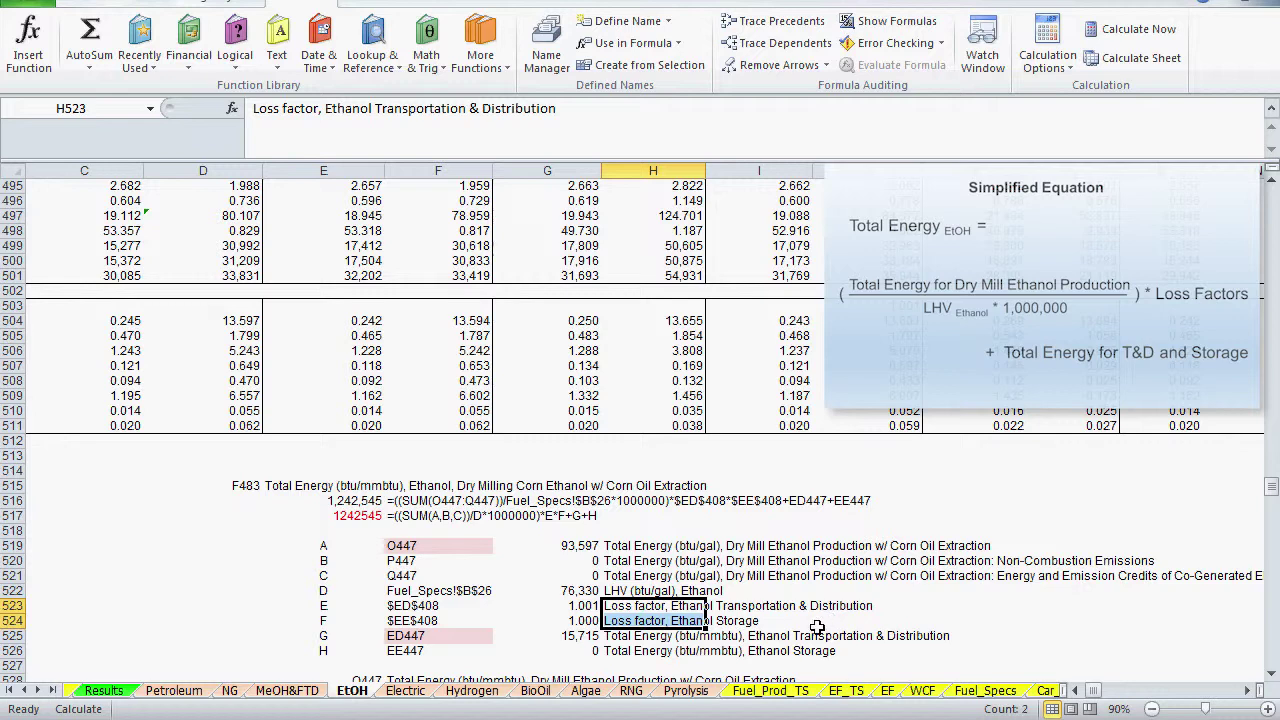
{"action": "left_click", "coordinate": [655, 641]}
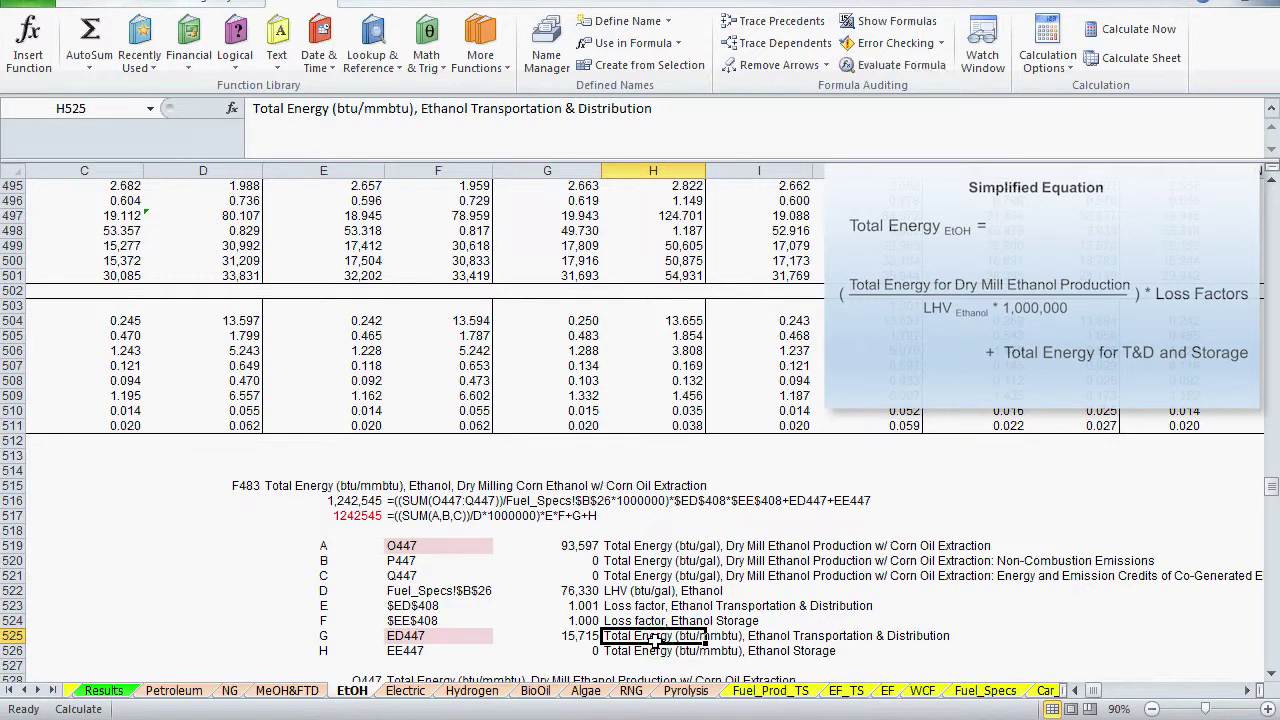
{"action": "left_click", "coordinate": [467, 548]}
{"action": "left_click", "coordinate": [474, 636]}
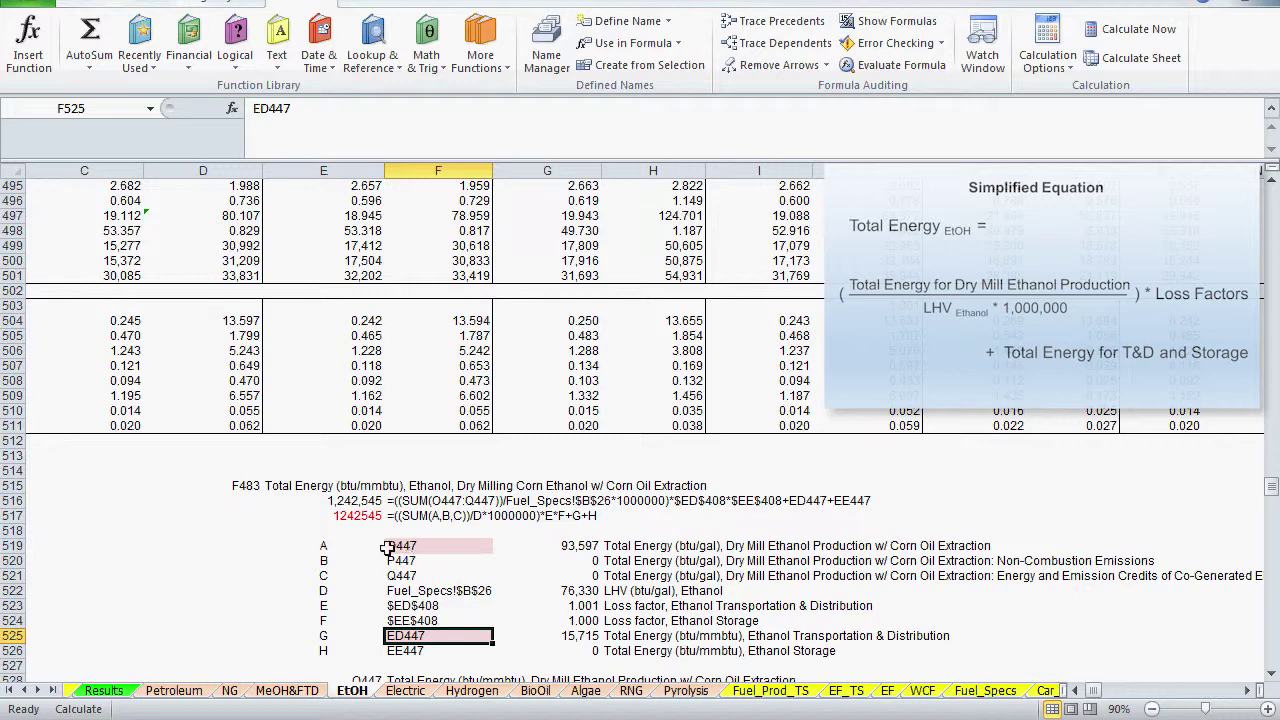
{"action": "left_click", "coordinate": [358, 516]}
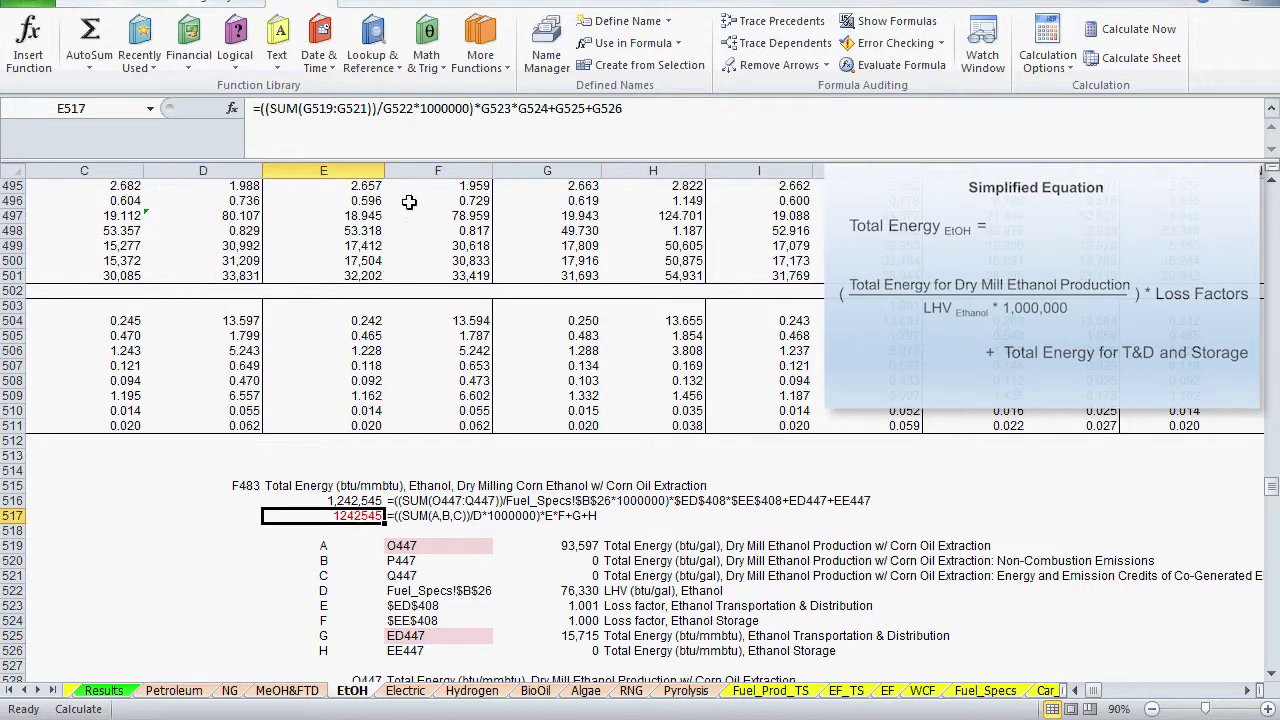
{"action": "left_click", "coordinate": [498, 110]}
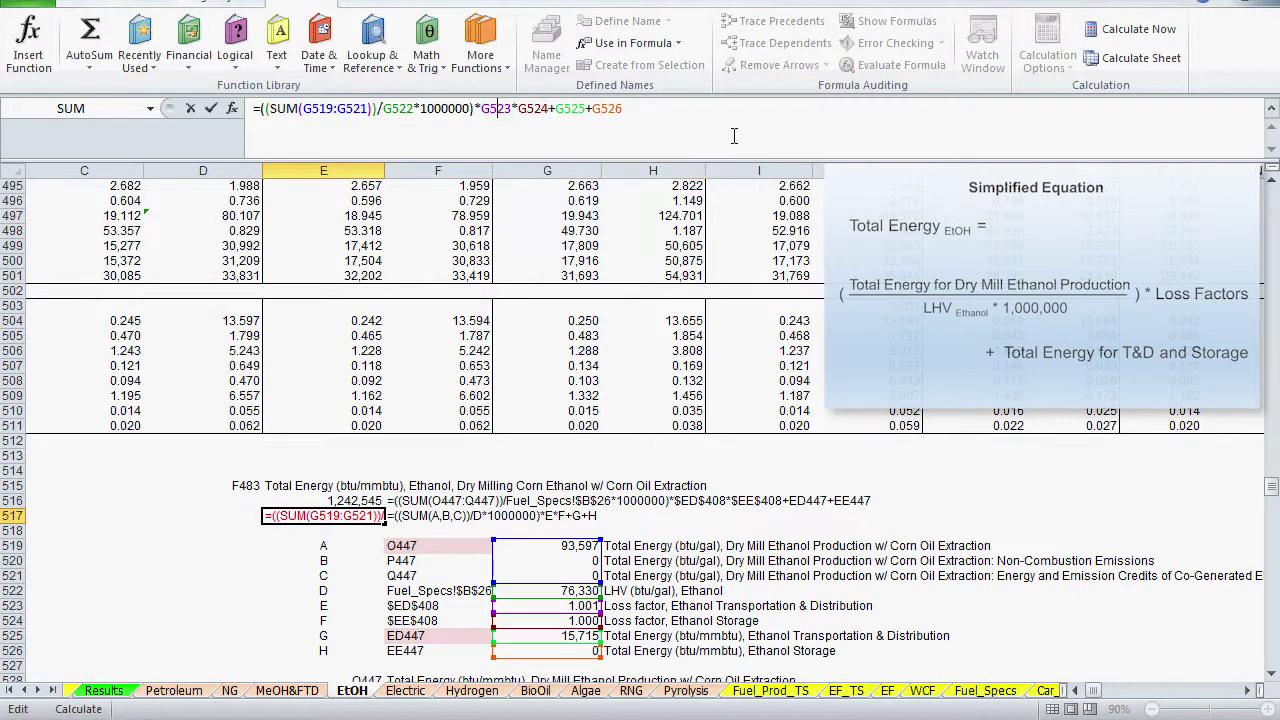
{"action": "key", "text": "Escape"}
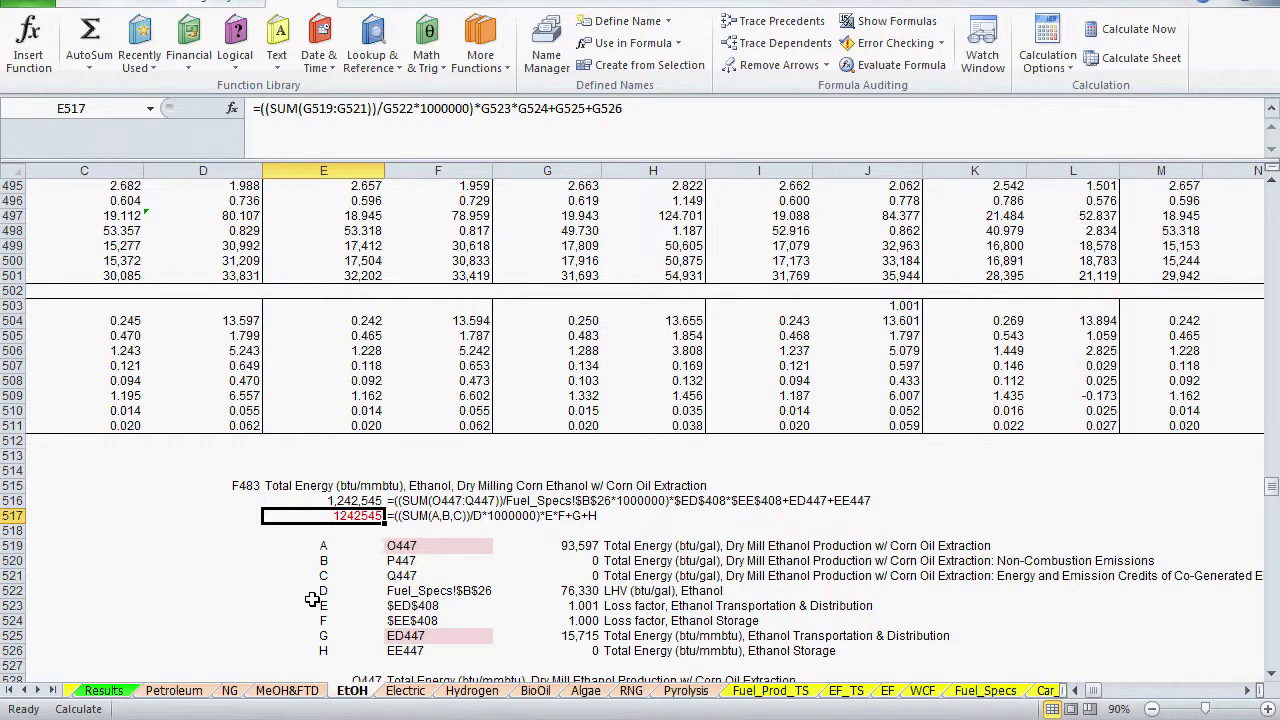
Select the O447 reference in F519 and scroll so its breakdown from row 518 is visible.
{"action": "left_click", "coordinate": [468, 547]}
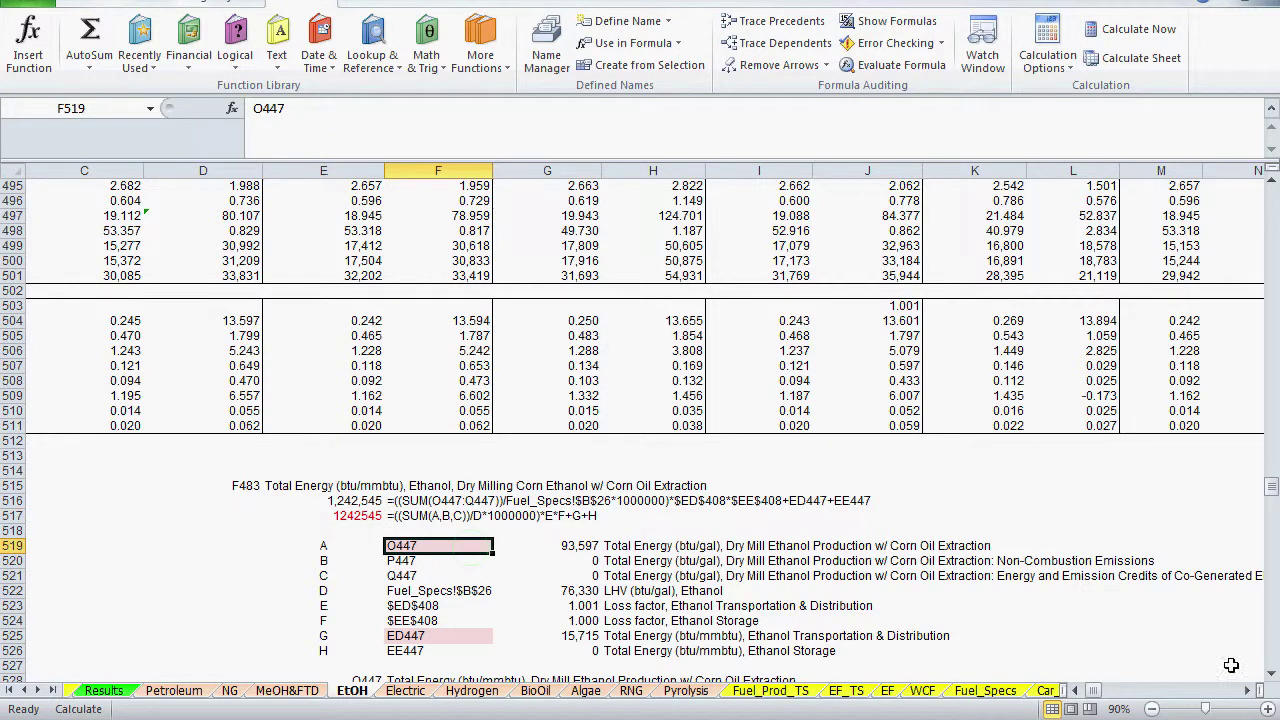
{"action": "left_click", "coordinate": [1271, 674]}
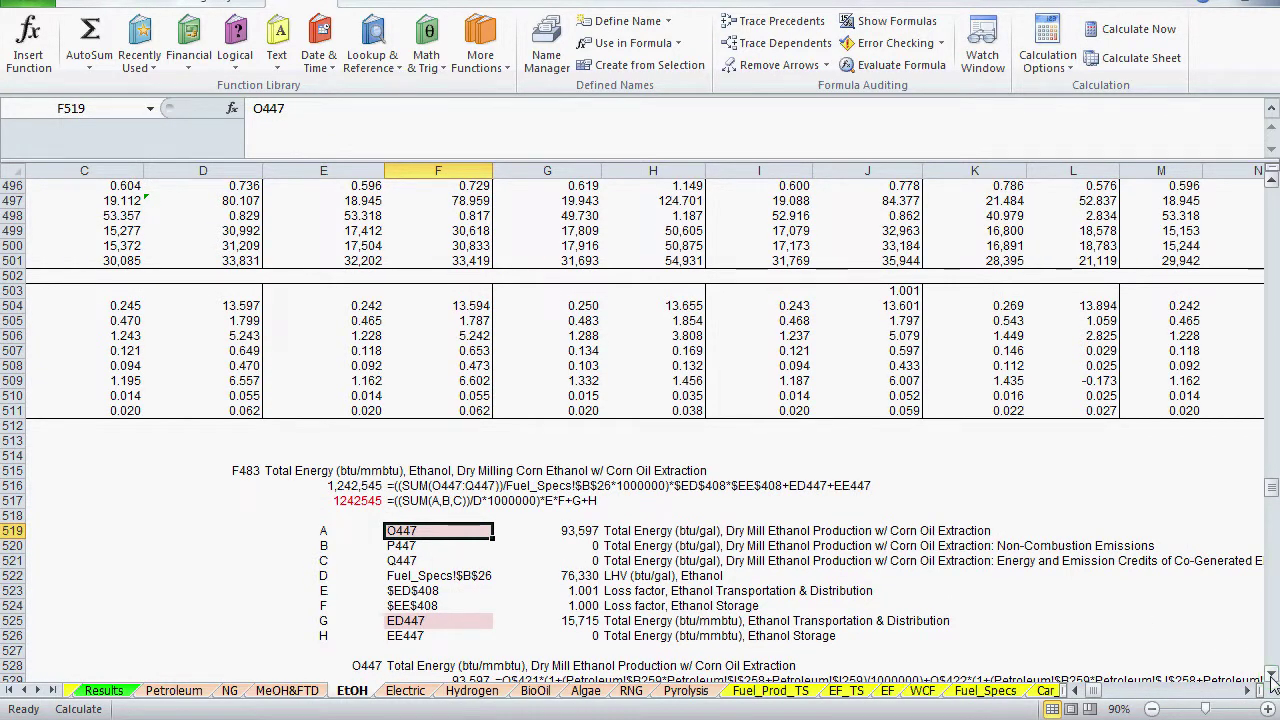
{"action": "left_click", "coordinate": [1271, 676]}
{"action": "left_click", "coordinate": [1271, 676]}
{"action": "left_click_drag", "start_coordinate": [1271, 677], "coordinate": [1271, 677]}
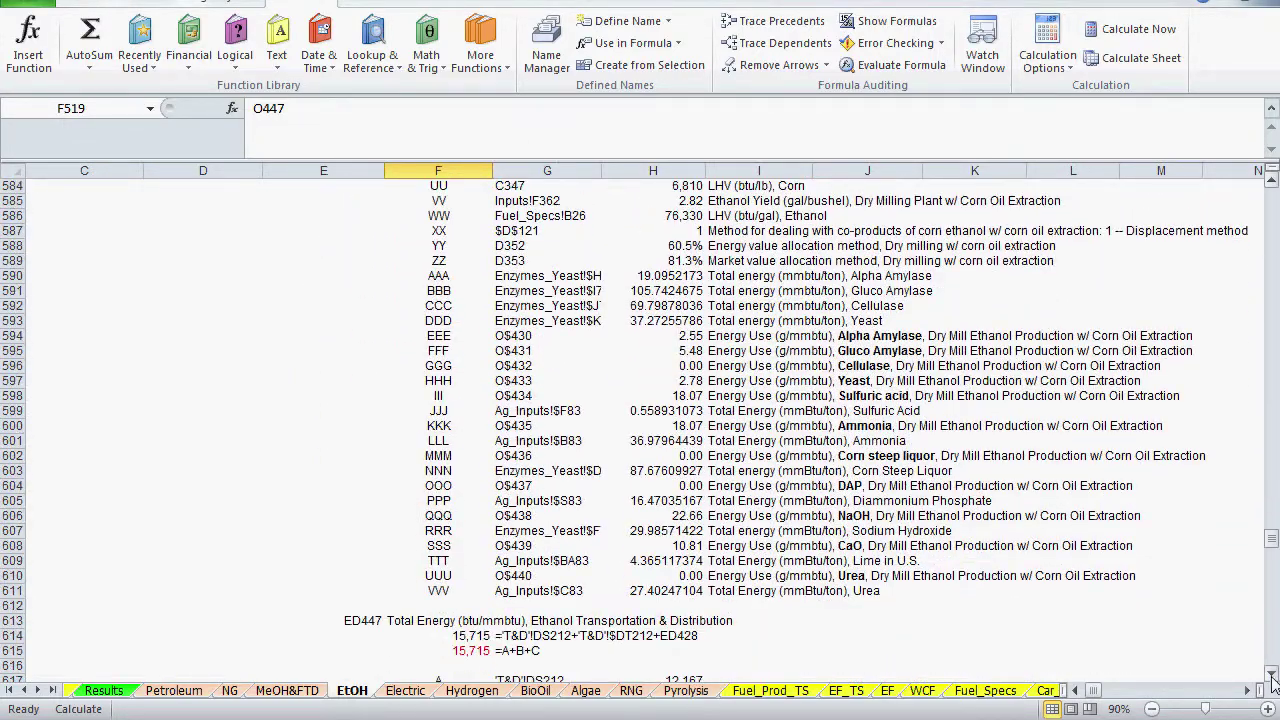
{"action": "left_click", "coordinate": [1271, 218]}
{"action": "left_click", "coordinate": [1271, 218]}
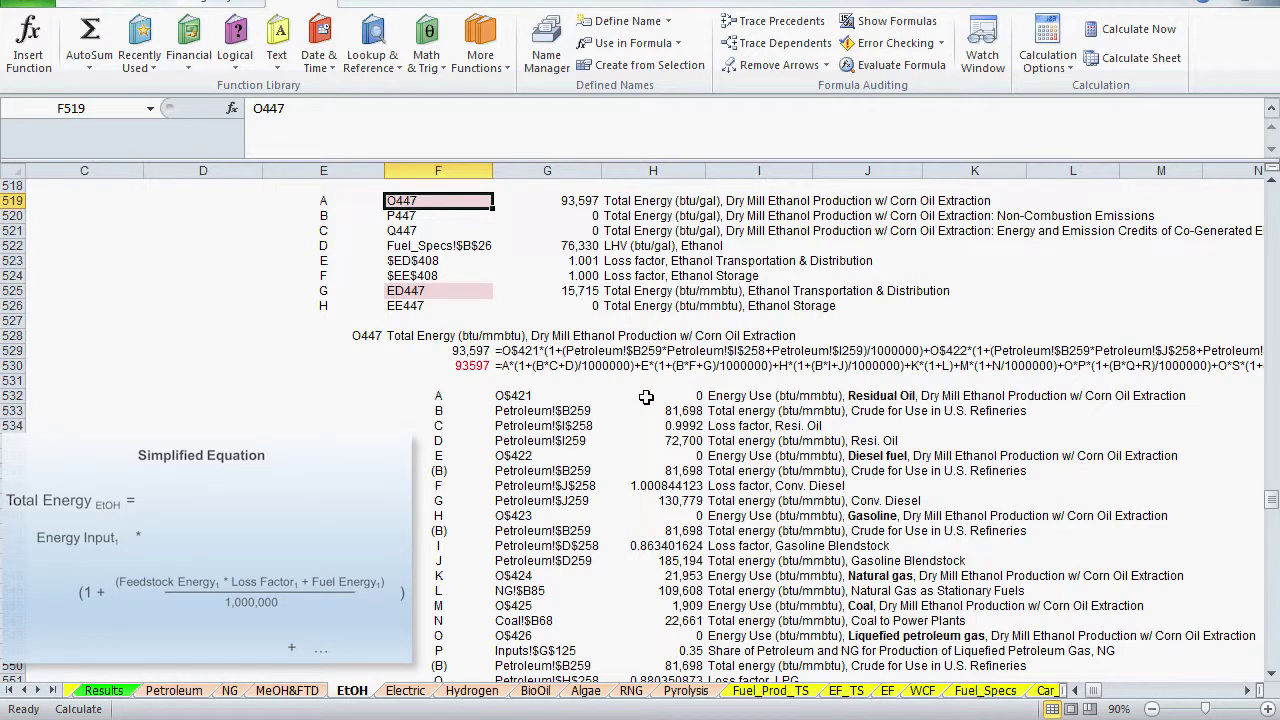
{"action": "left_click", "coordinate": [562, 397]}
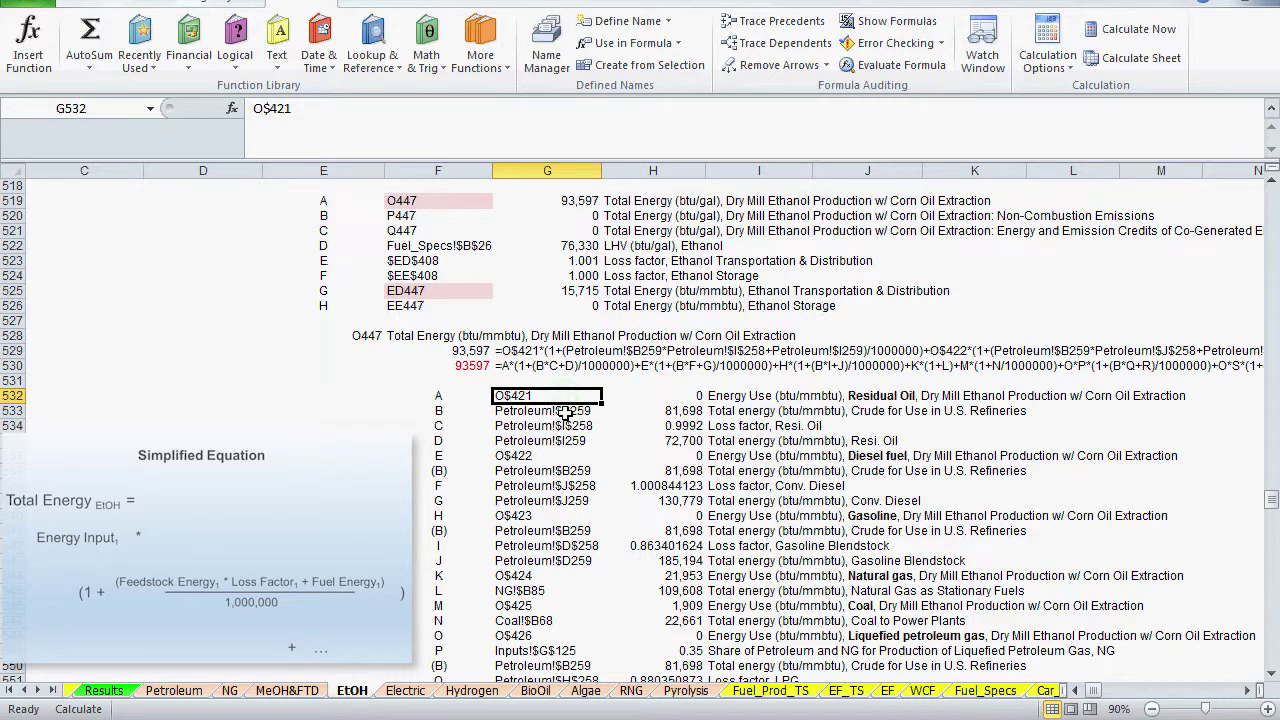
{"action": "left_click_drag", "start_coordinate": [566, 414], "coordinate": [566, 441]}
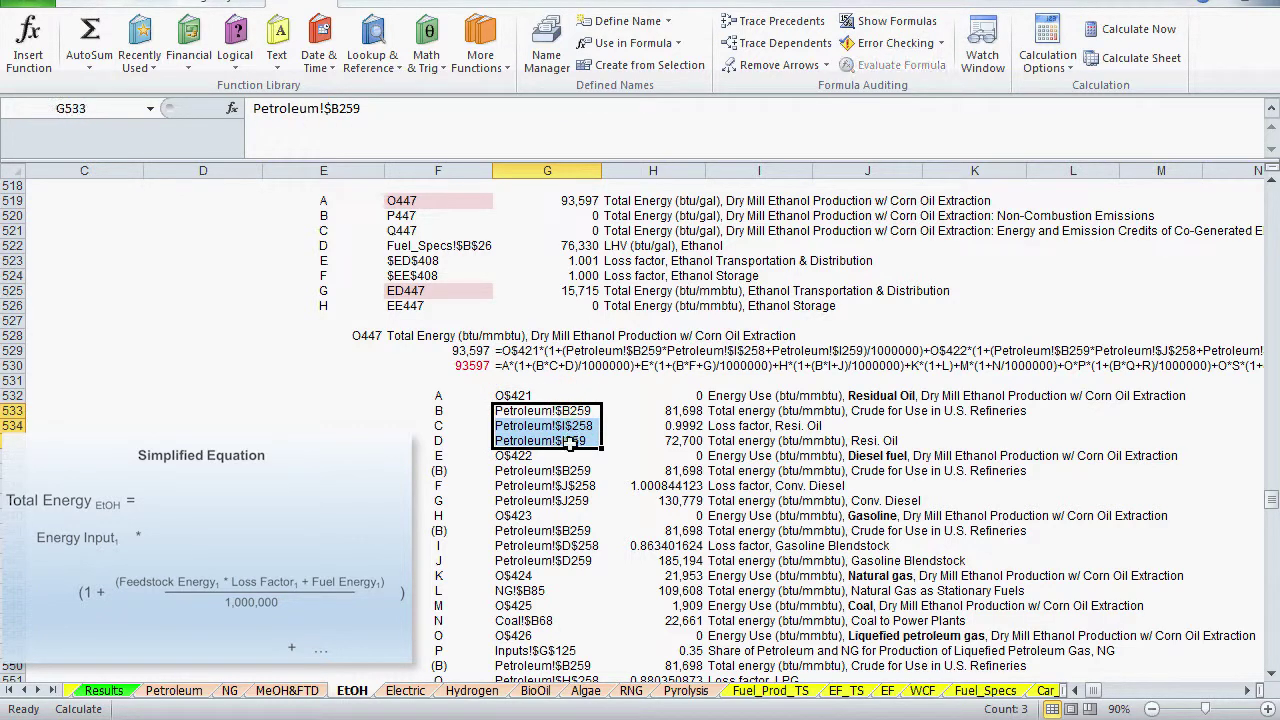
{"action": "left_click", "coordinate": [567, 456]}
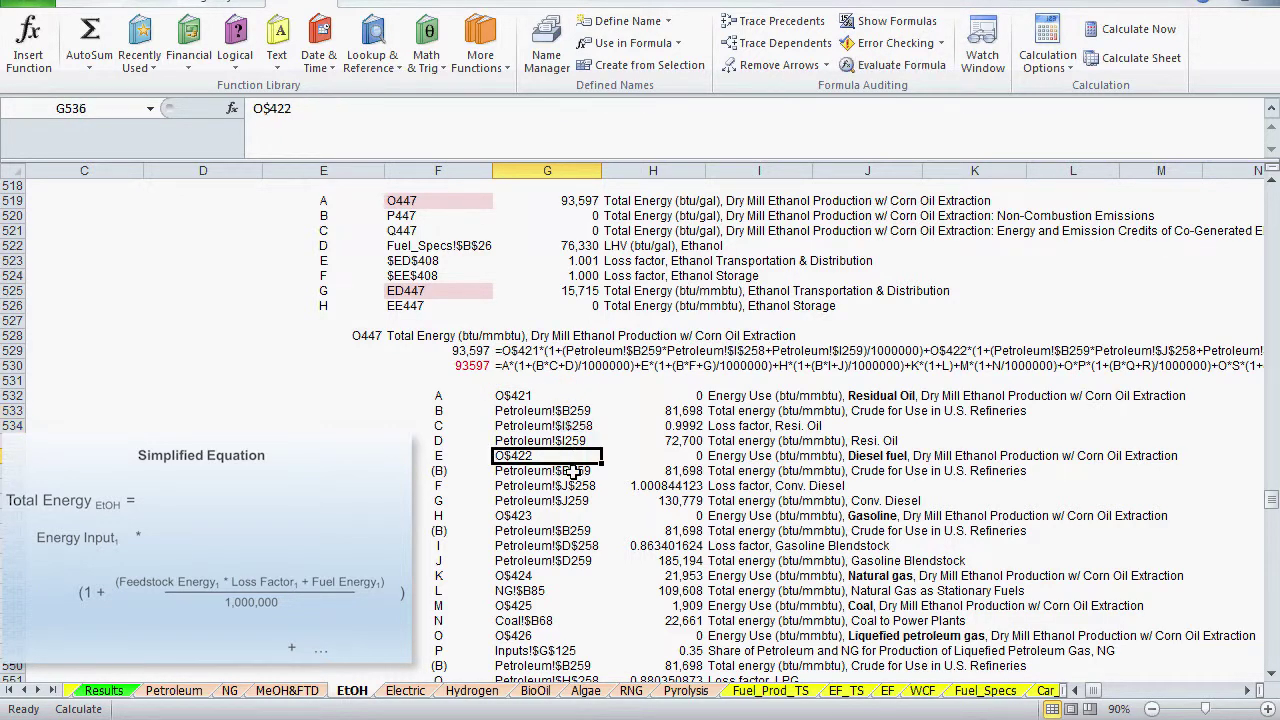
{"action": "left_click_drag", "start_coordinate": [570, 470], "coordinate": [572, 495]}
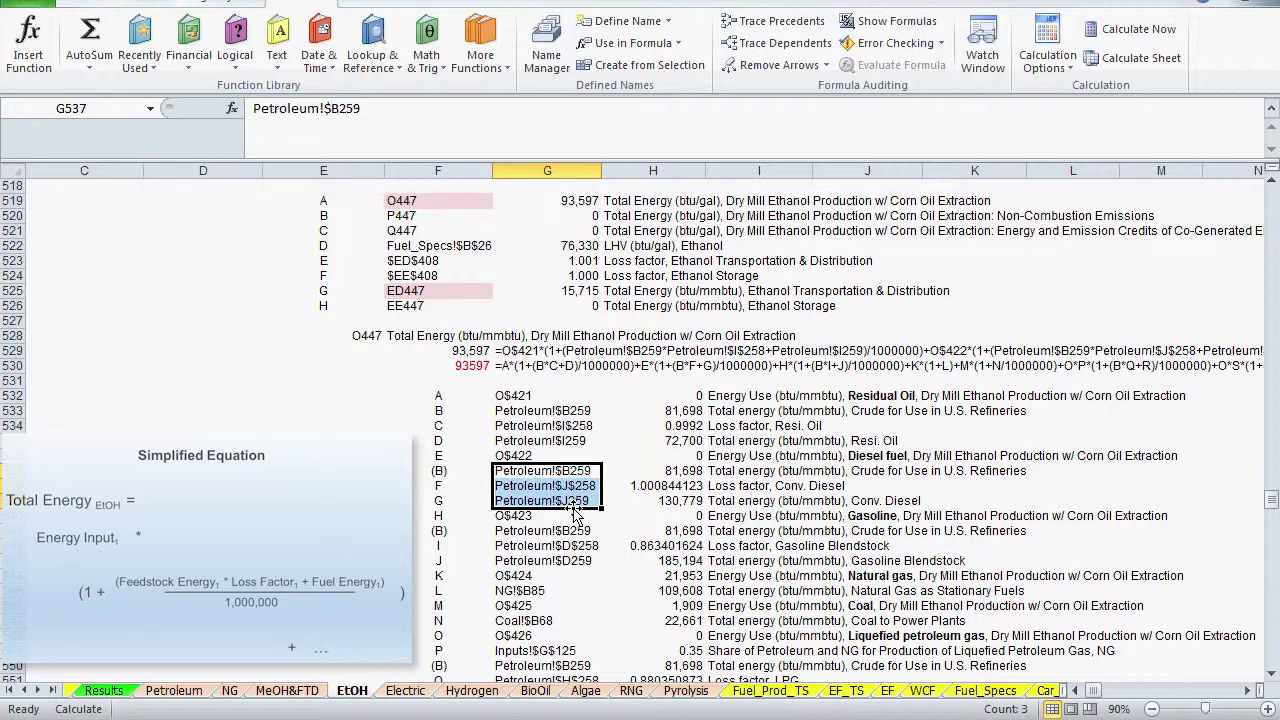
{"action": "left_click", "coordinate": [572, 516]}
{"action": "left_click_drag", "start_coordinate": [572, 531], "coordinate": [575, 556]}
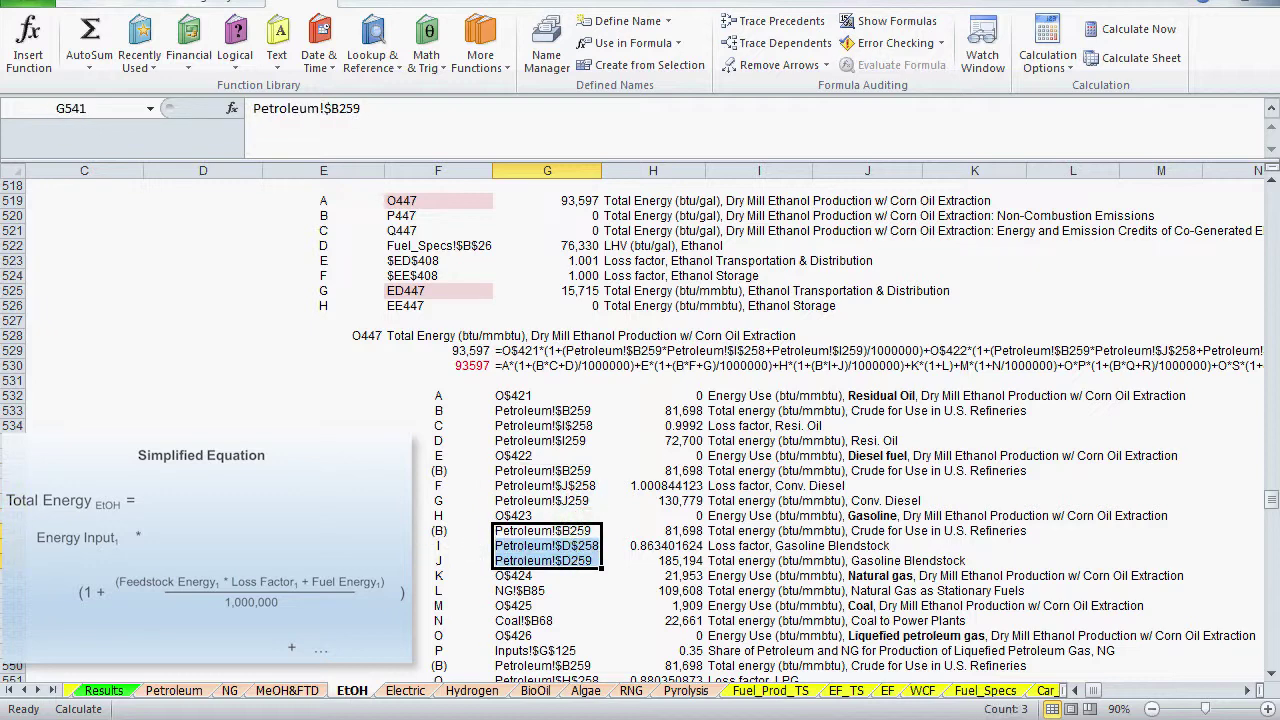
{"action": "left_click", "coordinate": [330, 545]}
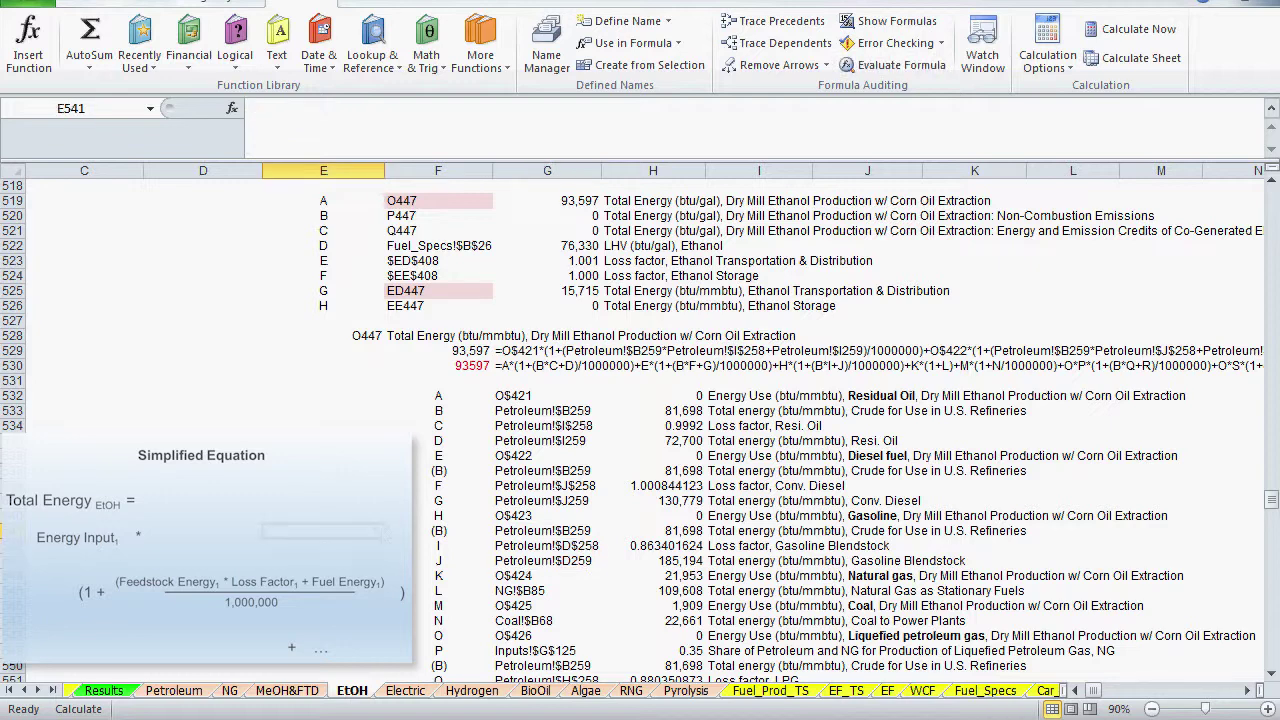